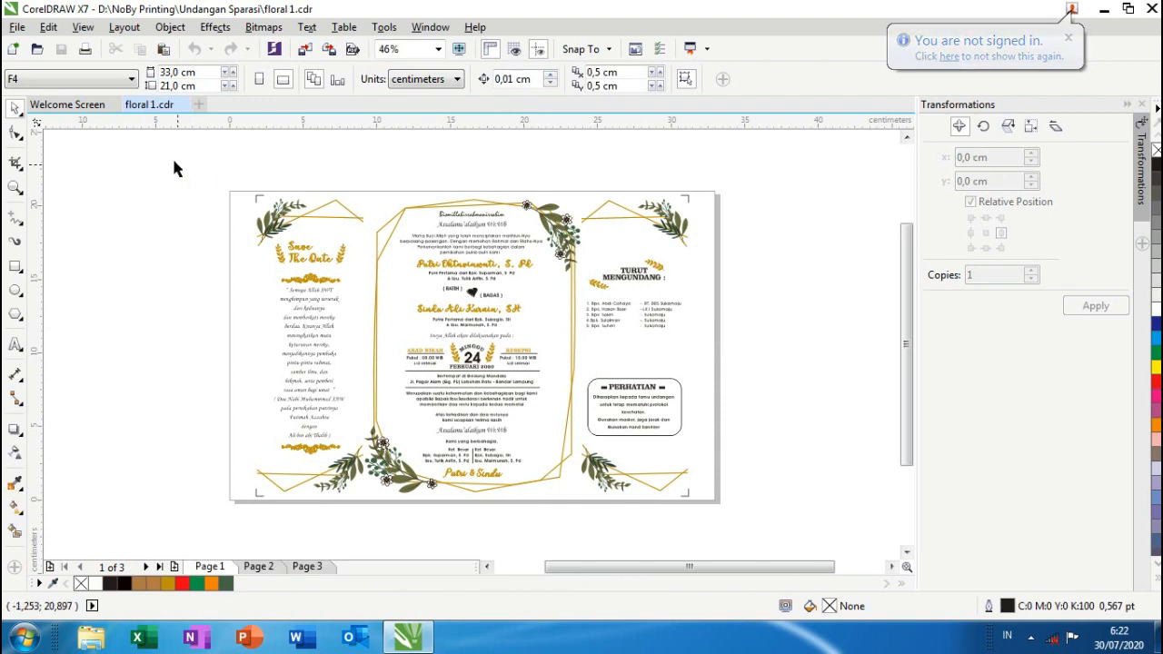
{"action": "left_click_drag", "start_coordinate": [175, 161], "coordinate": [762, 532]}
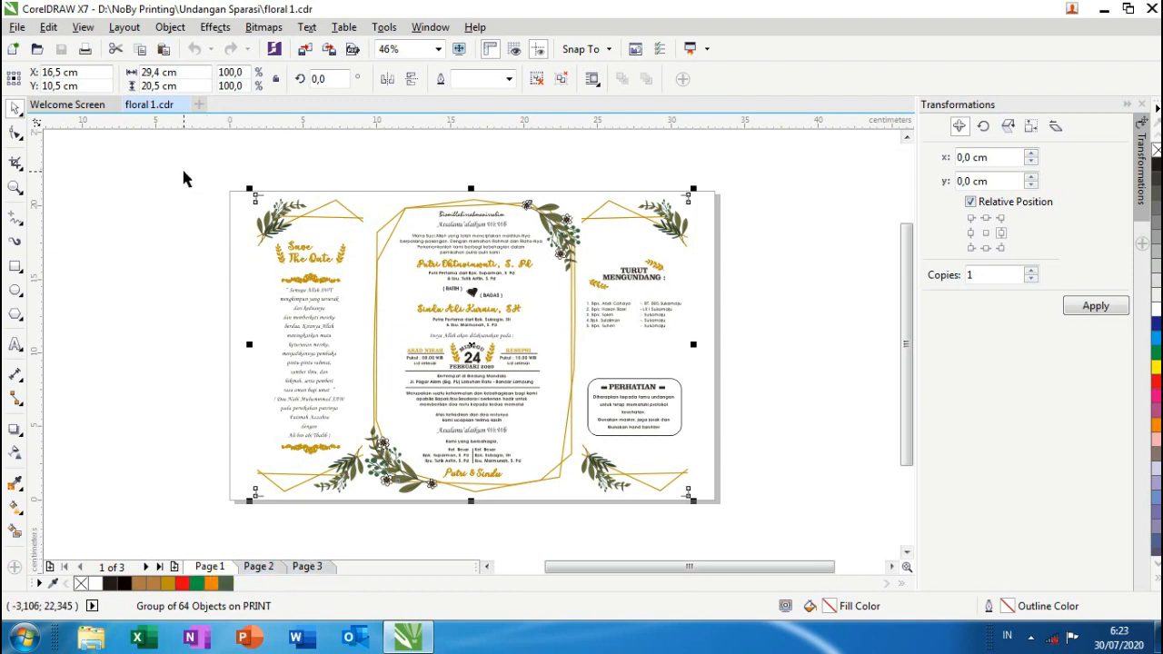
{"action": "left_click_drag", "start_coordinate": [182, 173], "coordinate": [778, 539]}
{"action": "left_click", "coordinate": [259, 566]}
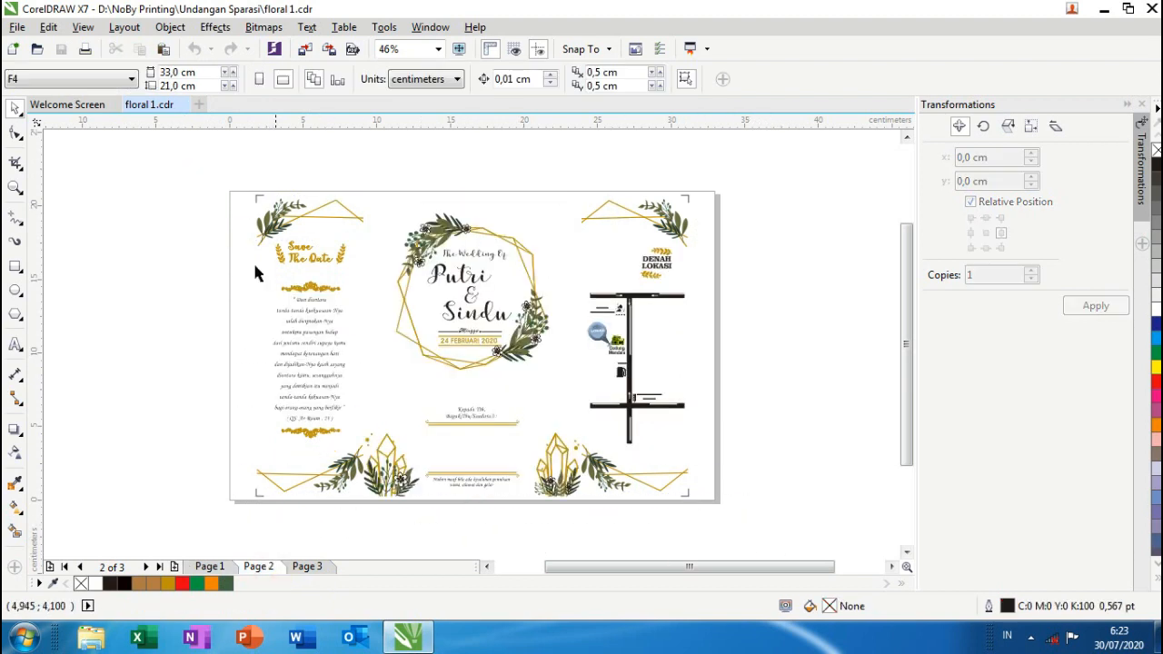
{"action": "left_click_drag", "start_coordinate": [189, 164], "coordinate": [784, 529]}
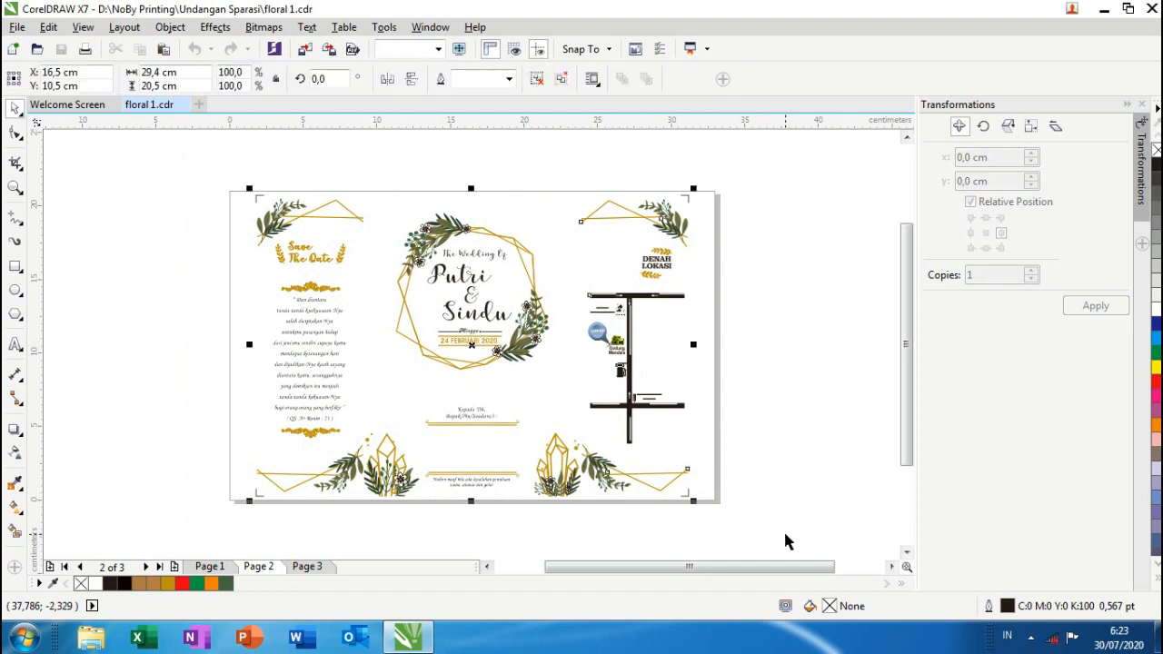
{"action": "left_click", "coordinate": [311, 568]}
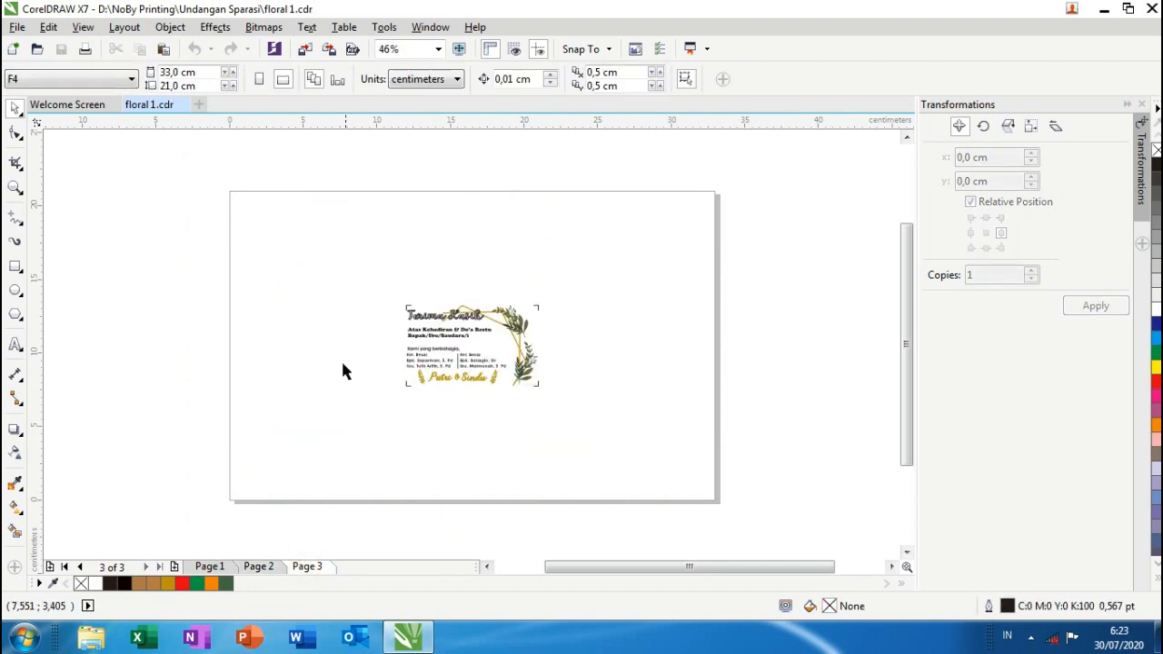
{"action": "left_click_drag", "start_coordinate": [359, 283], "coordinate": [617, 474]}
{"action": "scroll", "coordinate": [499, 354], "scroll_direction": "up", "scroll_amount": 3}
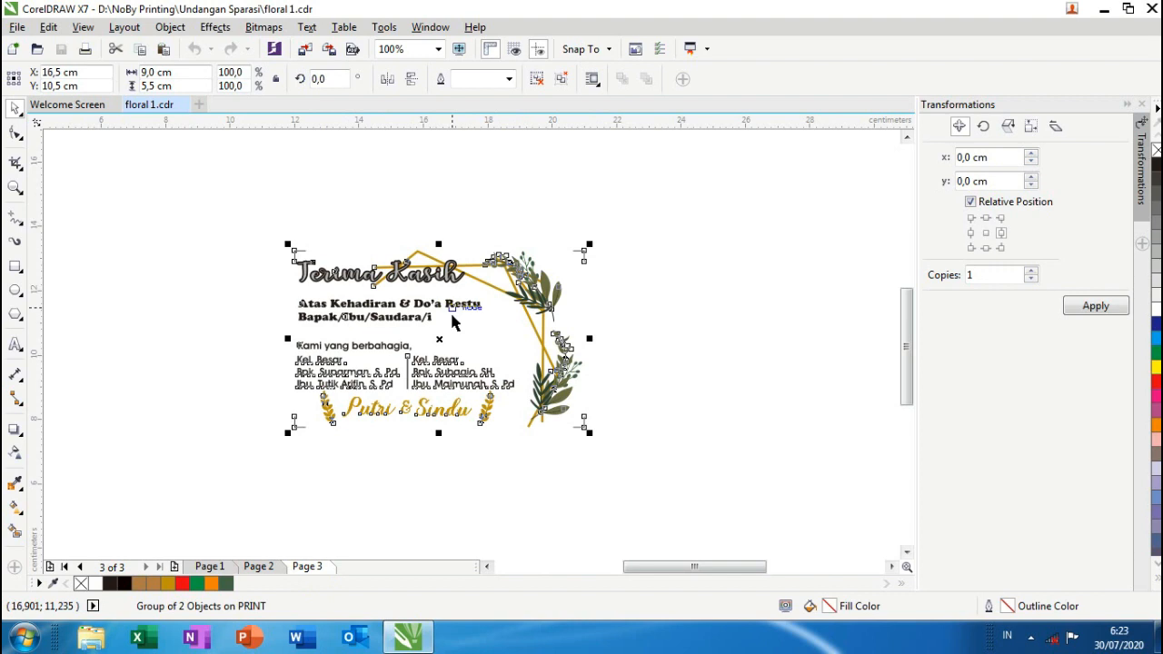
{"action": "scroll", "coordinate": [452, 320], "scroll_direction": "down", "scroll_amount": 2}
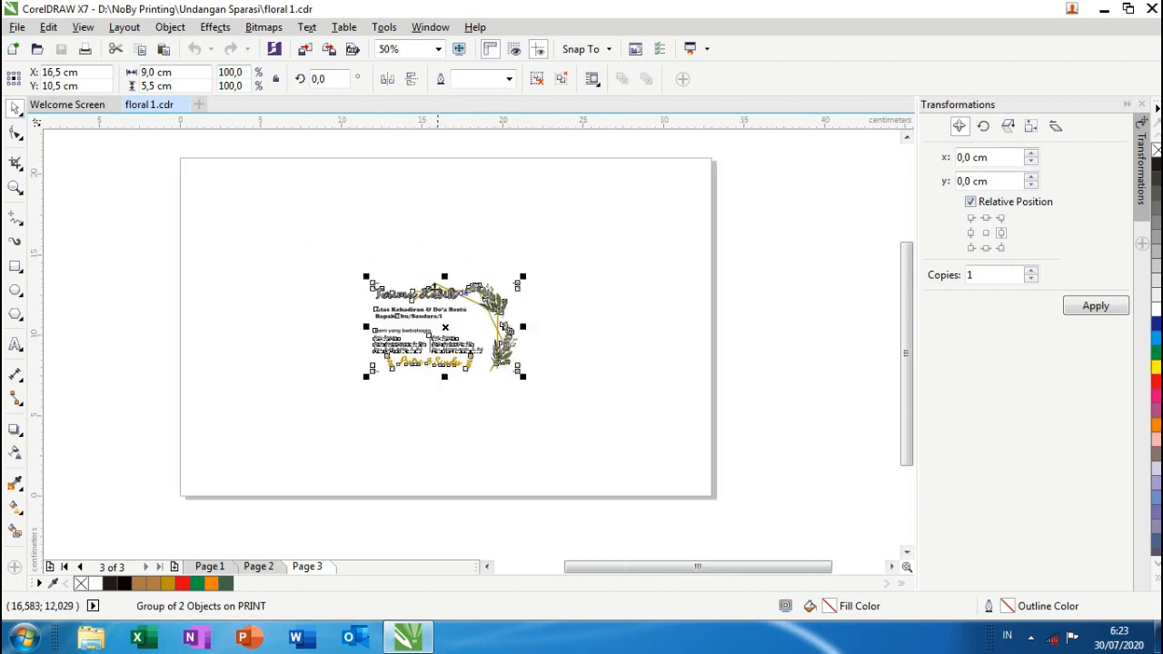
{"action": "left_click", "coordinate": [312, 229]}
{"action": "left_click_drag", "start_coordinate": [332, 243], "coordinate": [611, 425]}
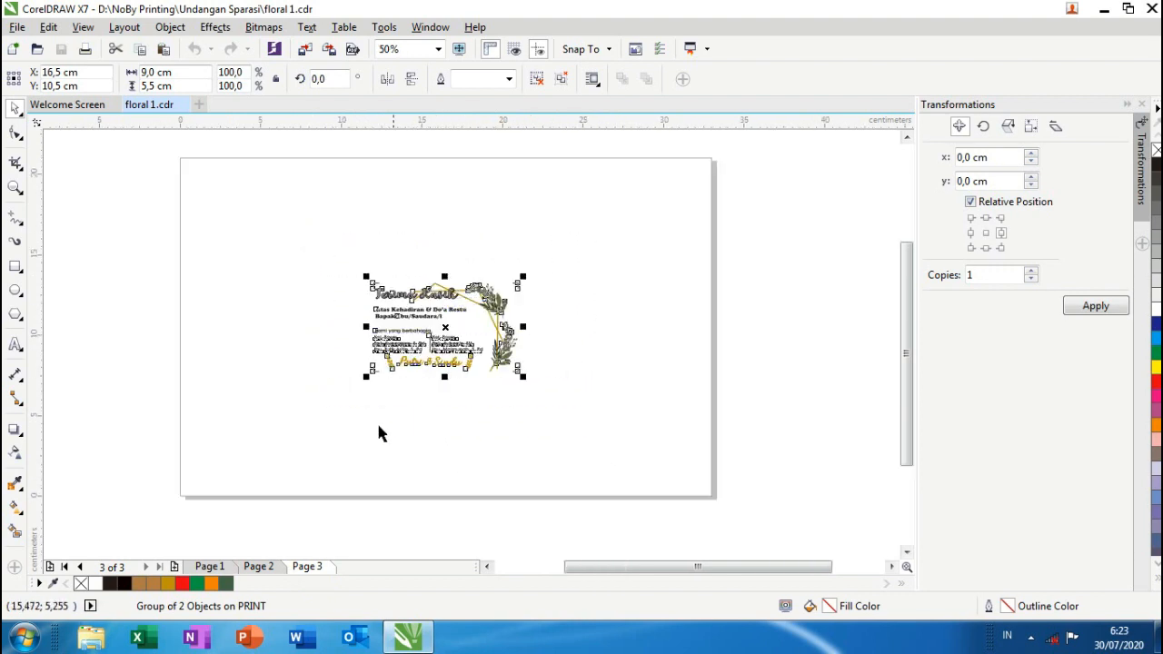
{"action": "left_click", "coordinate": [214, 570]}
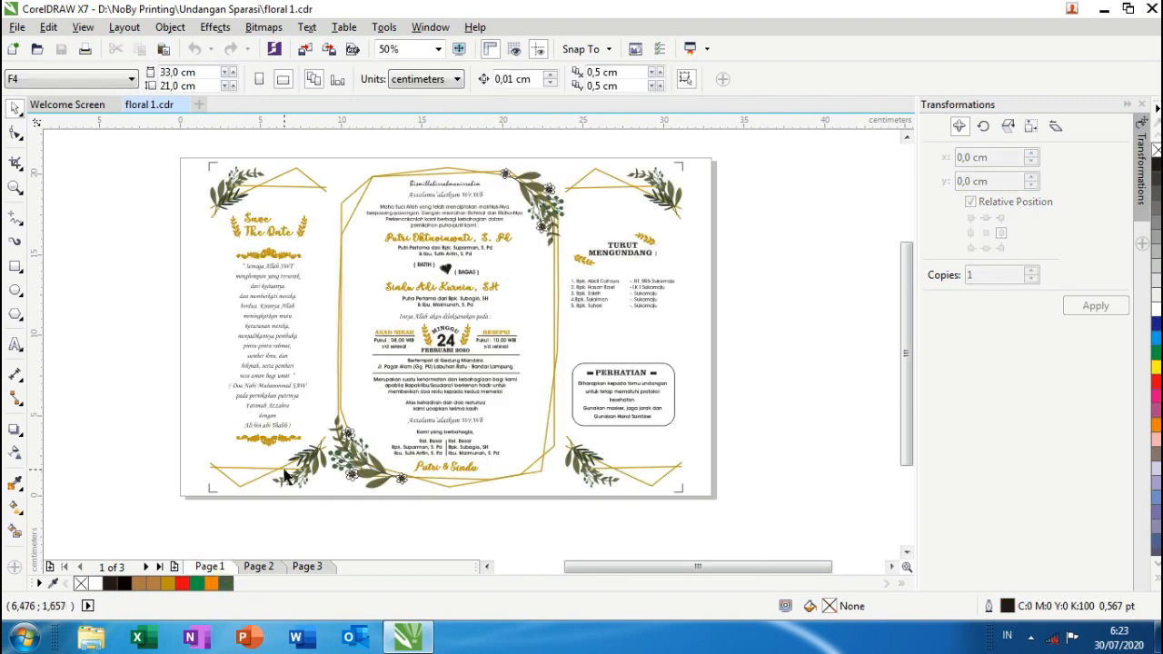
{"action": "scroll", "coordinate": [284, 475], "scroll_direction": "down", "scroll_amount": 2}
{"action": "scroll", "coordinate": [356, 415], "scroll_direction": "down", "scroll_amount": 2}
{"action": "scroll", "coordinate": [363, 405], "scroll_direction": "up", "scroll_amount": 2}
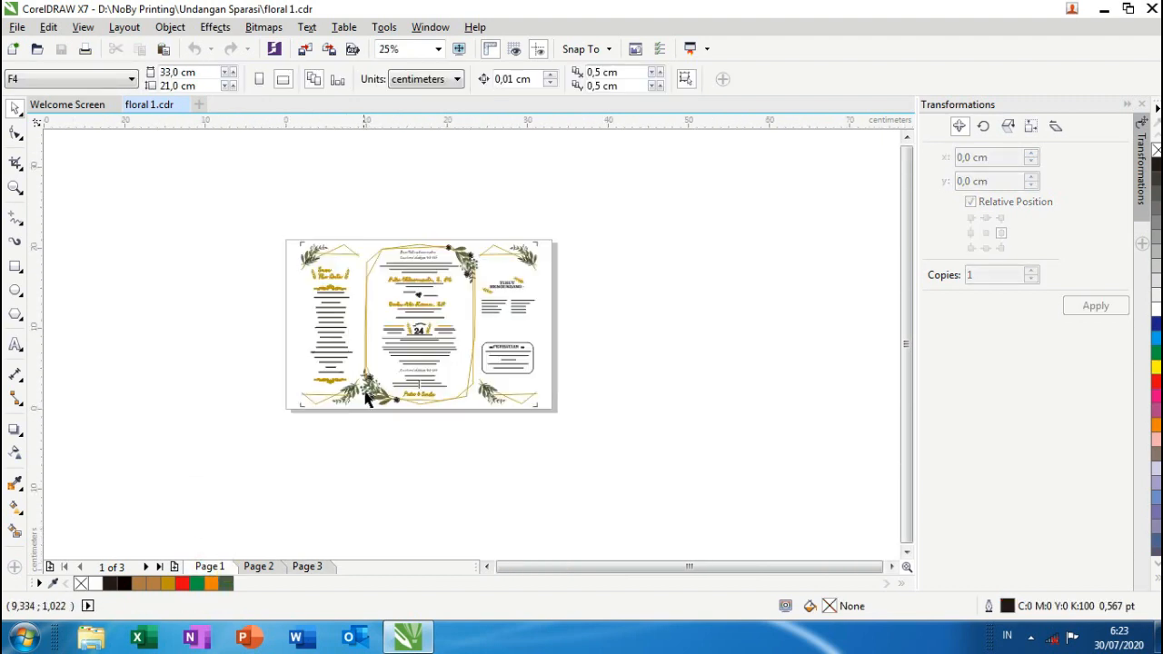
{"action": "scroll", "coordinate": [421, 317], "scroll_direction": "up", "scroll_amount": 2}
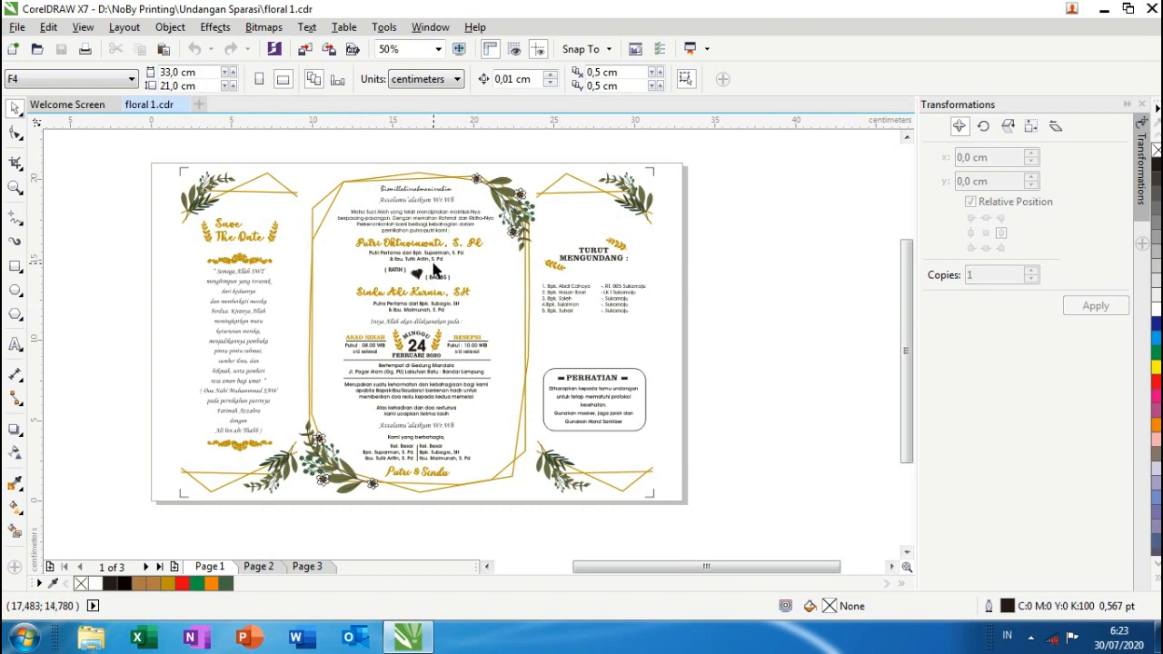
{"action": "left_click", "coordinate": [426, 245]}
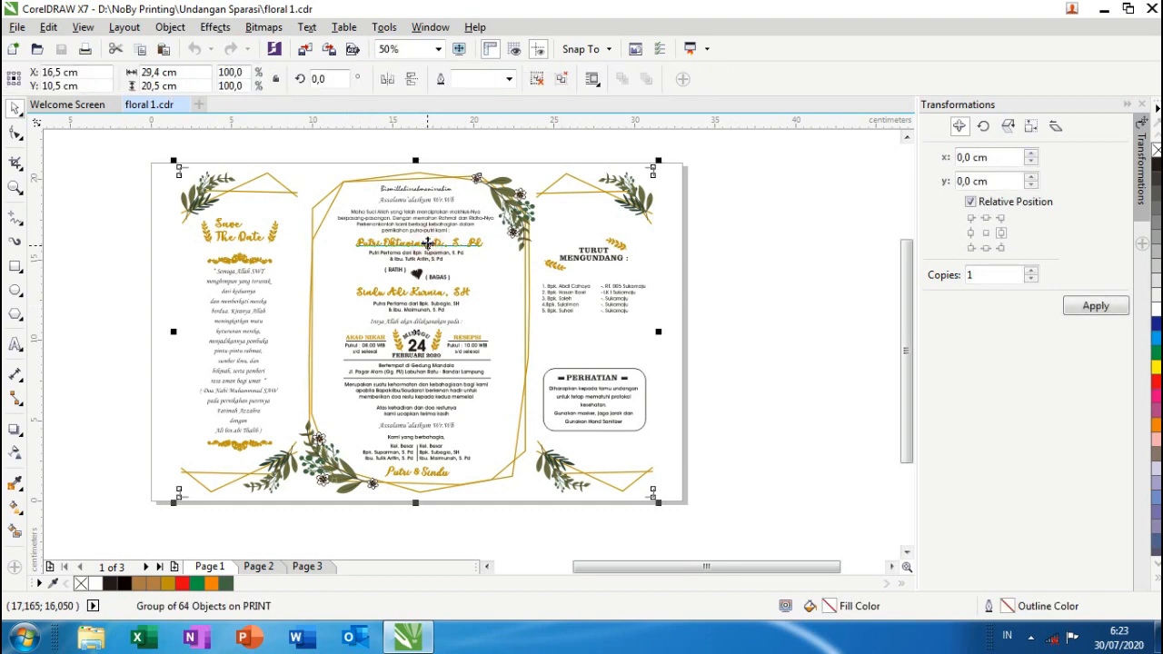
{"action": "scroll", "coordinate": [413, 288], "scroll_direction": "up", "scroll_amount": 1}
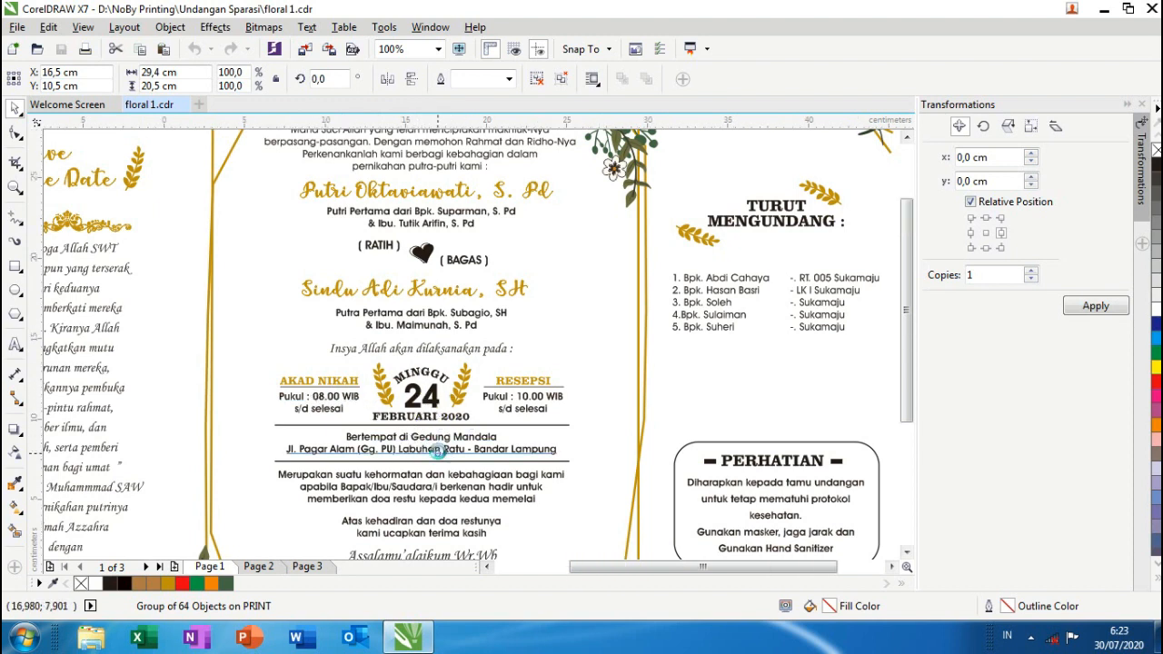
{"action": "scroll", "coordinate": [418, 441], "scroll_direction": "down", "scroll_amount": 3}
{"action": "scroll", "coordinate": [458, 493], "scroll_direction": "down", "scroll_amount": 1}
{"action": "scroll", "coordinate": [459, 493], "scroll_direction": "up", "scroll_amount": 4}
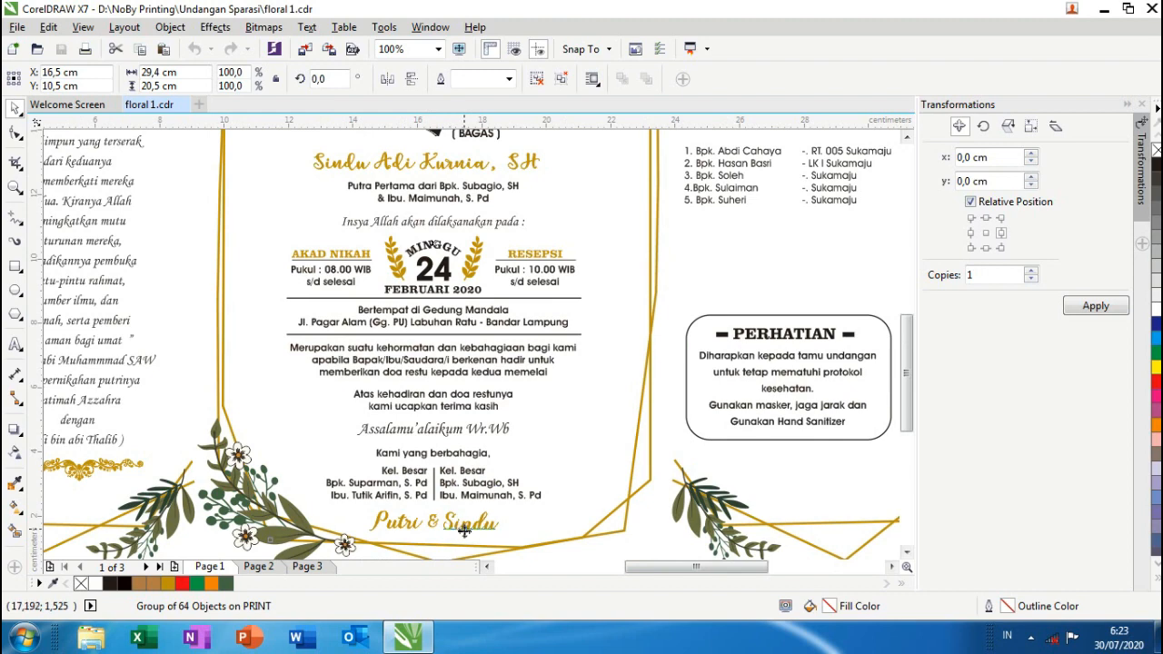
{"action": "scroll", "coordinate": [452, 525], "scroll_direction": "down", "scroll_amount": 2}
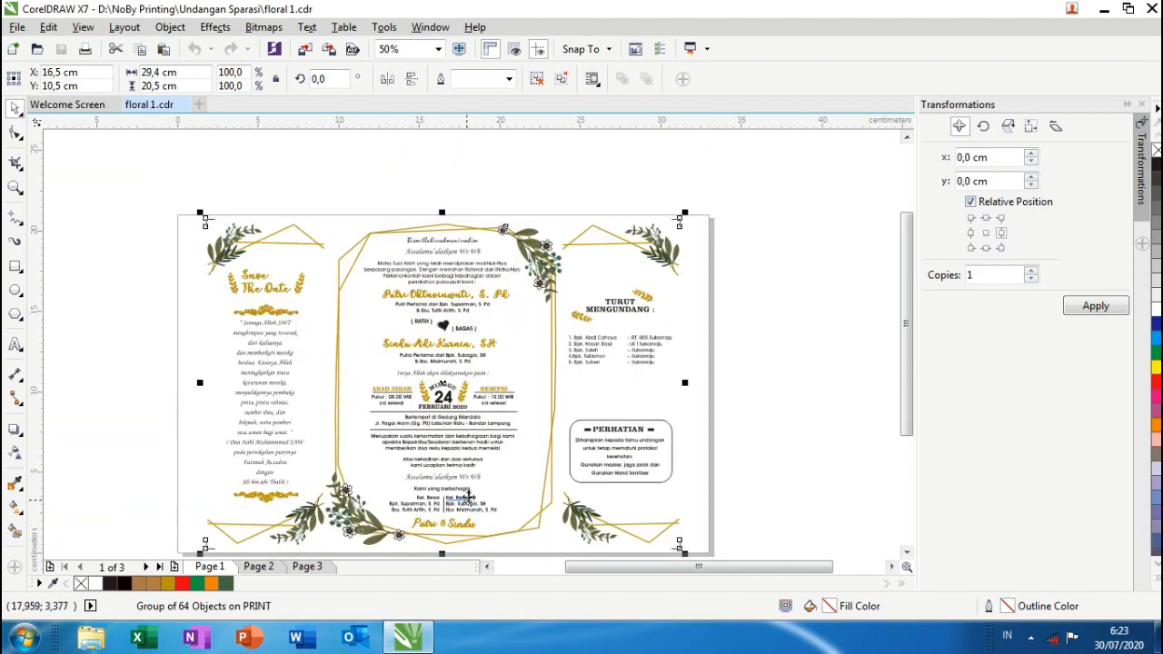
{"action": "left_click", "coordinate": [766, 317]}
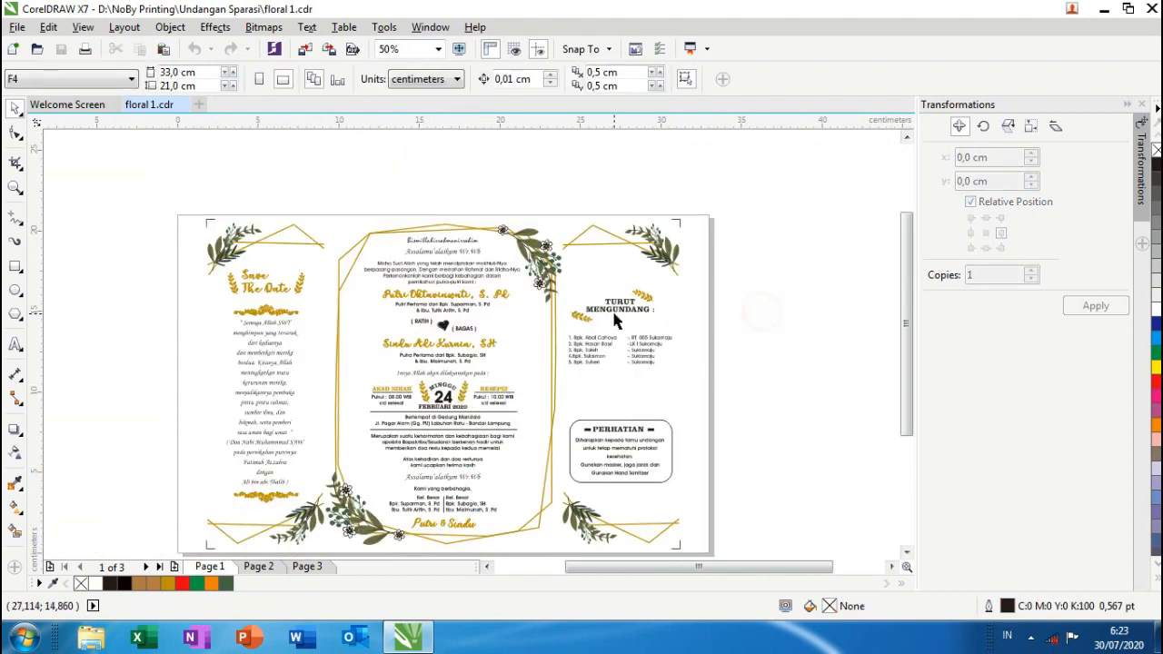
{"action": "scroll", "coordinate": [617, 318], "scroll_direction": "up", "scroll_amount": 2}
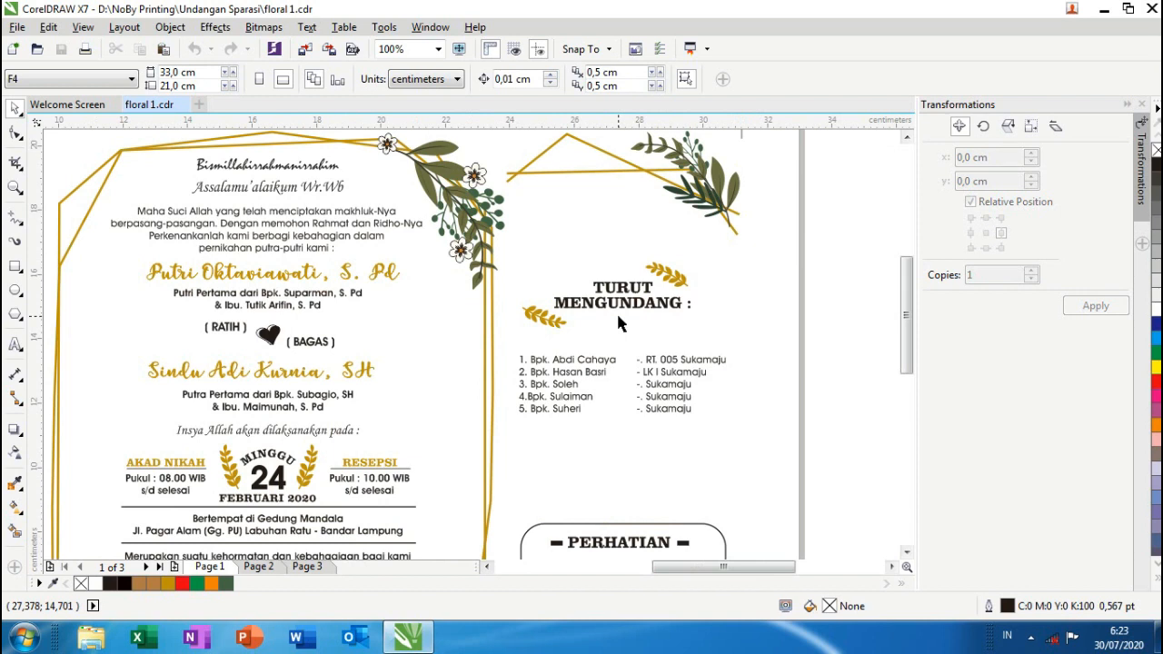
{"action": "scroll", "coordinate": [618, 323], "scroll_direction": "down", "scroll_amount": 2}
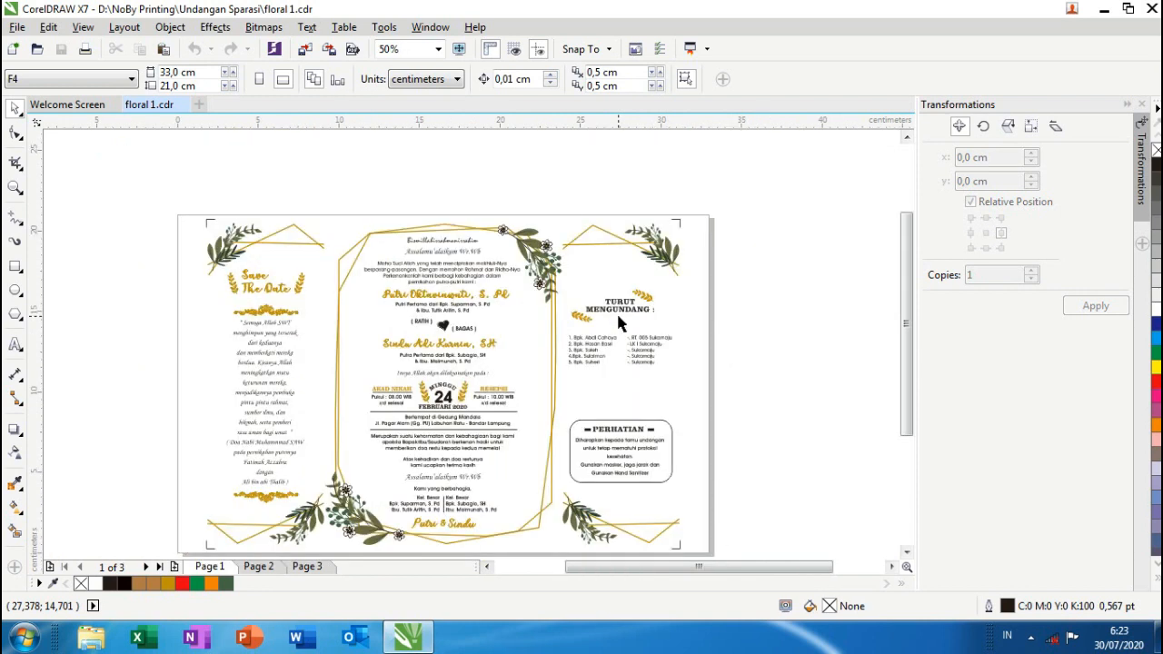
{"action": "scroll", "coordinate": [616, 310], "scroll_direction": "down", "scroll_amount": 2}
{"action": "scroll", "coordinate": [467, 336], "scroll_direction": "up", "scroll_amount": 2}
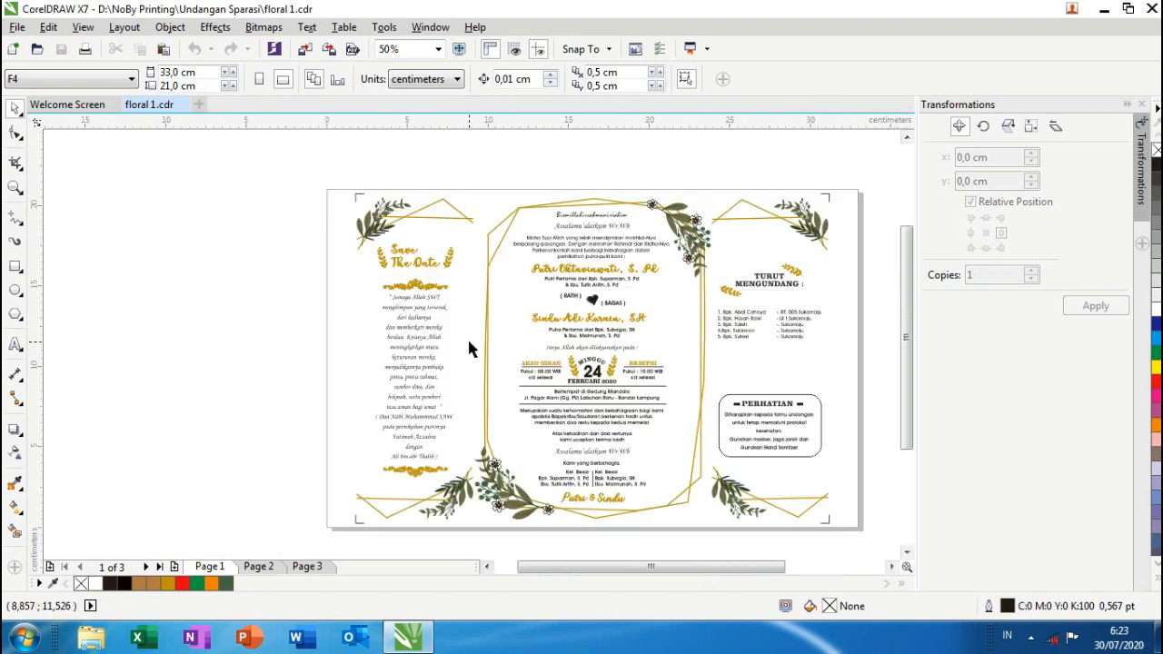
{"action": "scroll", "coordinate": [417, 300], "scroll_direction": "up", "scroll_amount": 2}
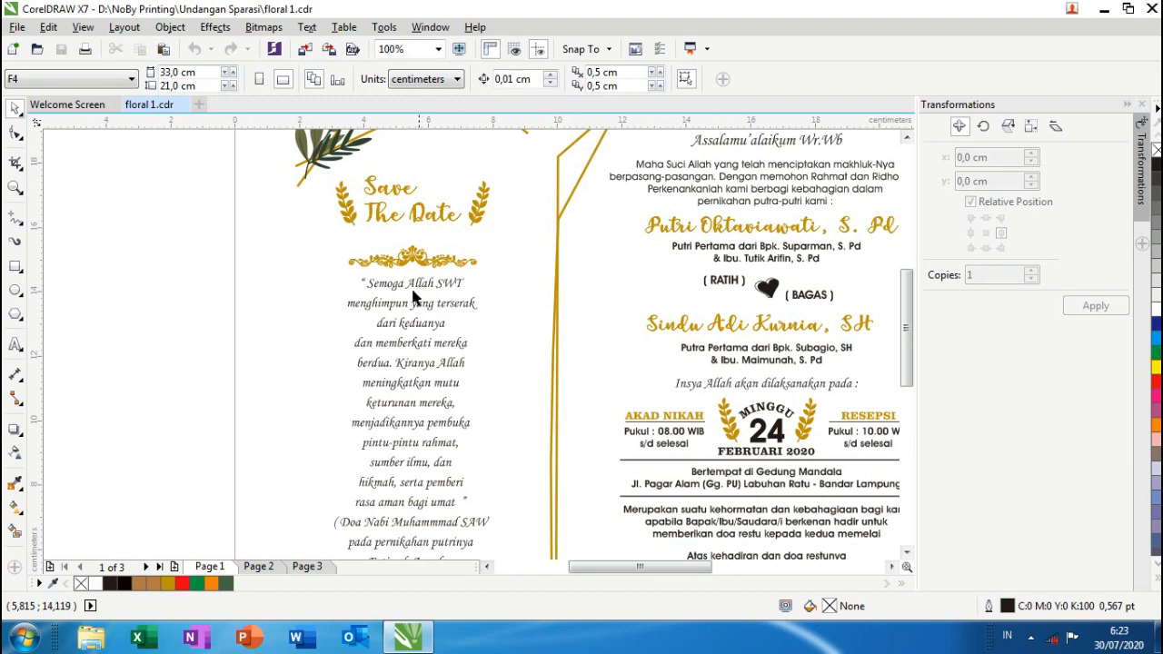
{"action": "scroll", "coordinate": [410, 293], "scroll_direction": "down", "scroll_amount": 2}
{"action": "scroll", "coordinate": [477, 287], "scroll_direction": "down", "scroll_amount": 1}
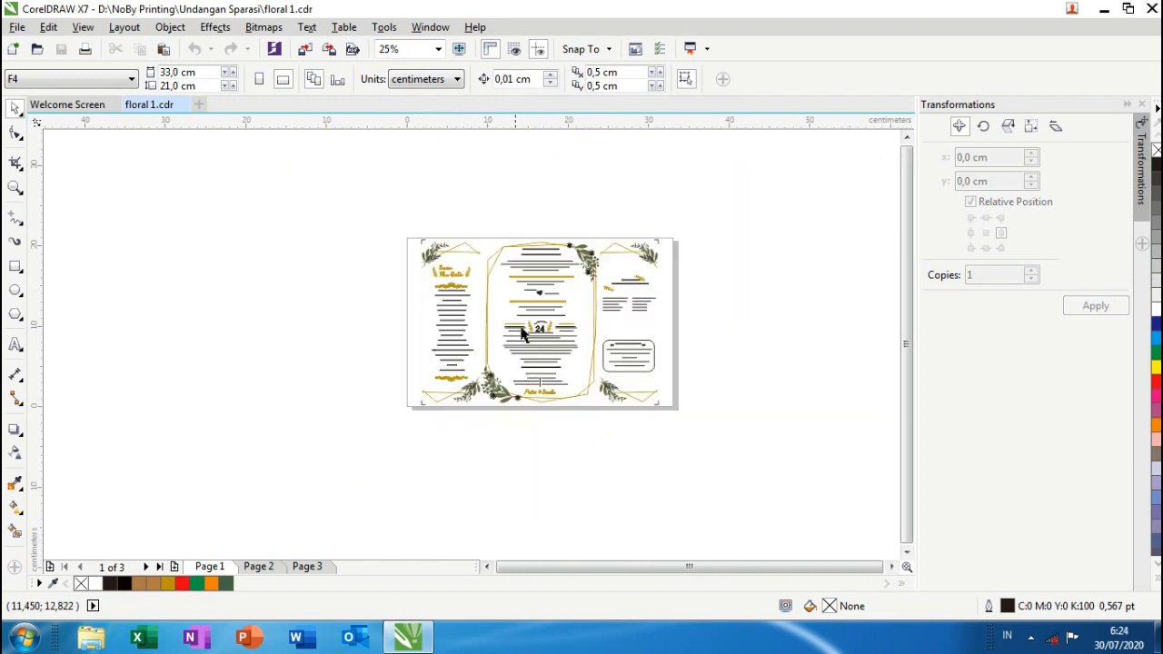
{"action": "scroll", "coordinate": [587, 308], "scroll_direction": "up", "scroll_amount": 2}
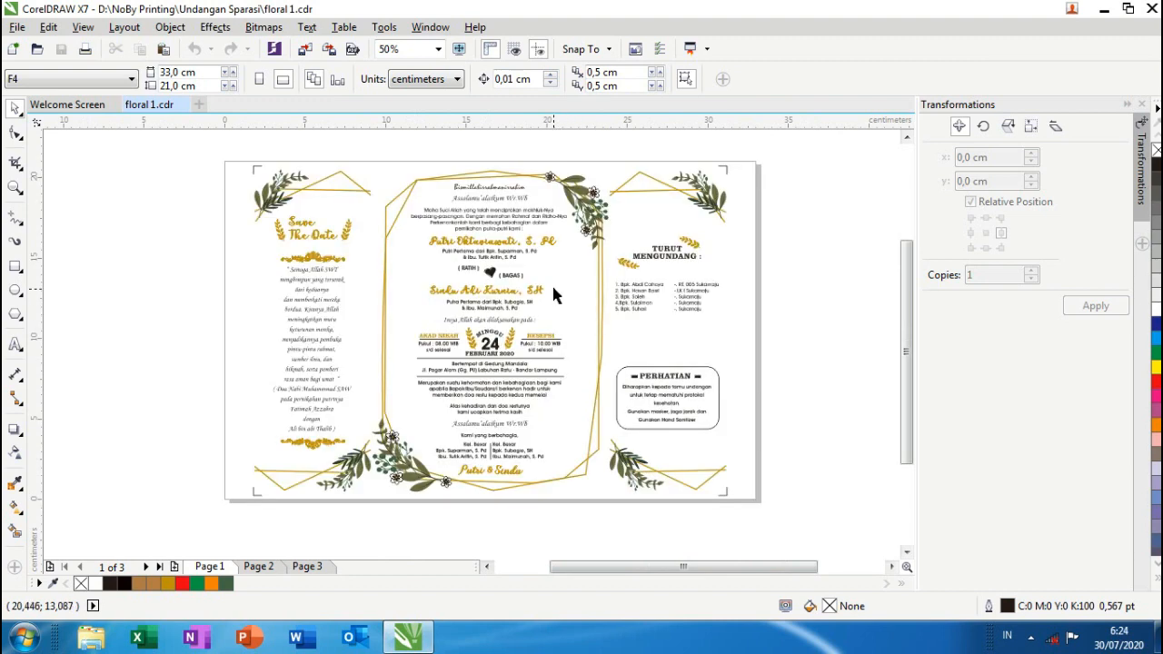
{"action": "left_click", "coordinate": [594, 216]}
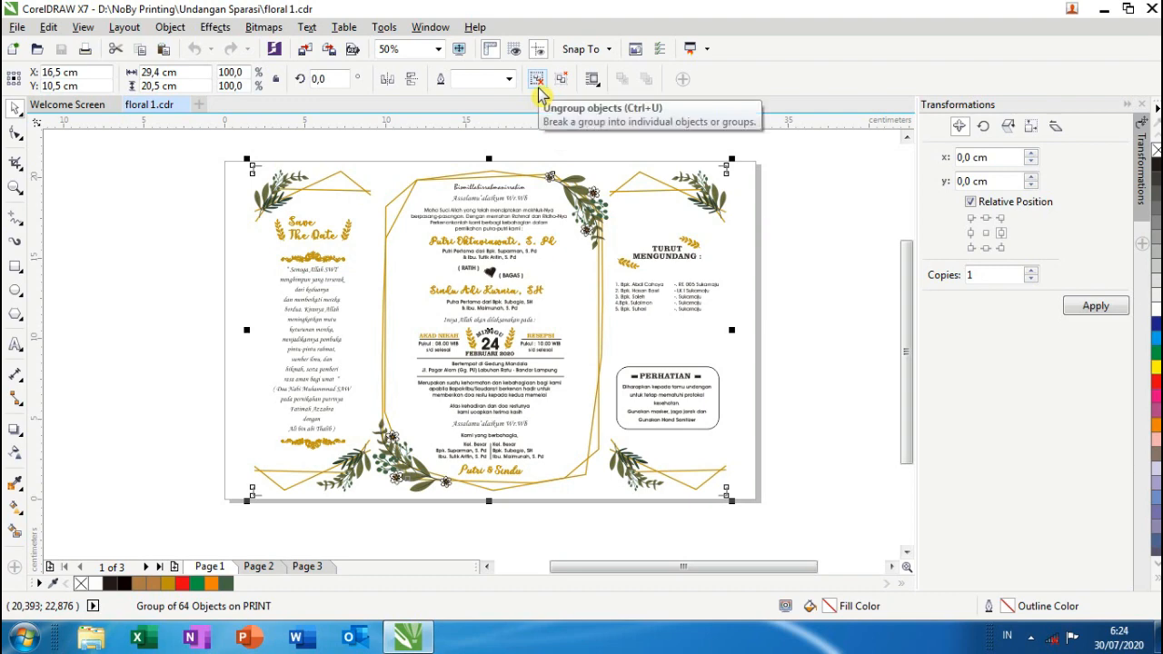
- Ungroup the invitation and open the first gold script name for text editing
{"action": "left_click", "coordinate": [538, 88]}
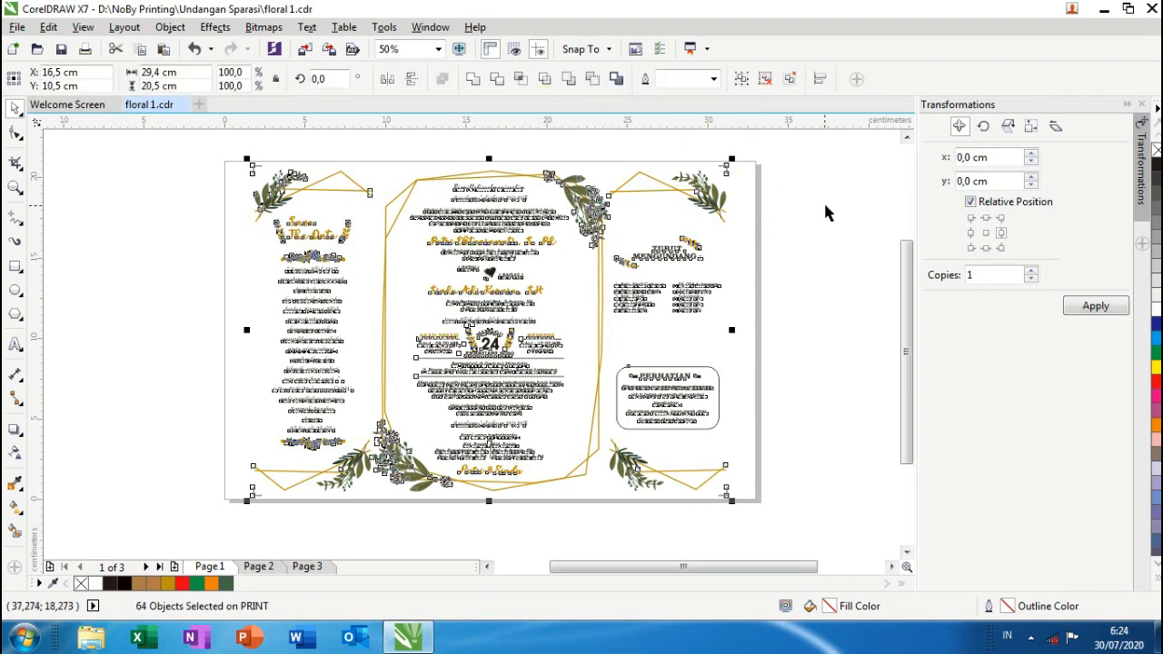
{"action": "key", "text": "Escape"}
{"action": "scroll", "coordinate": [509, 247], "scroll_direction": "up", "scroll_amount": 3}
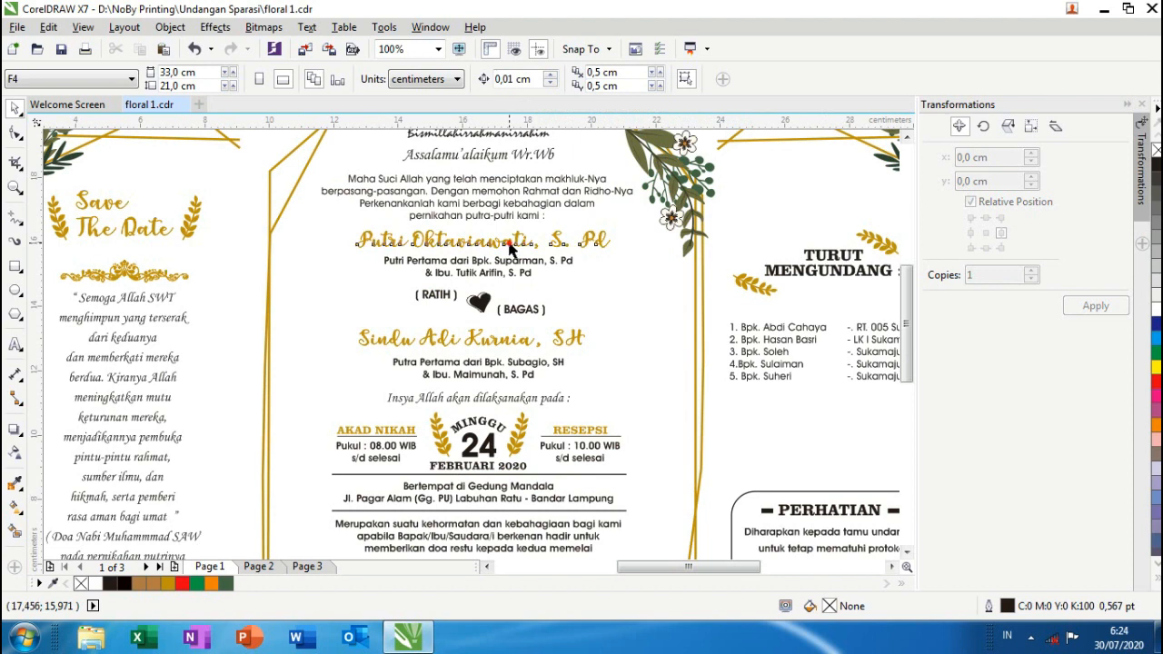
{"action": "left_click", "coordinate": [510, 248]}
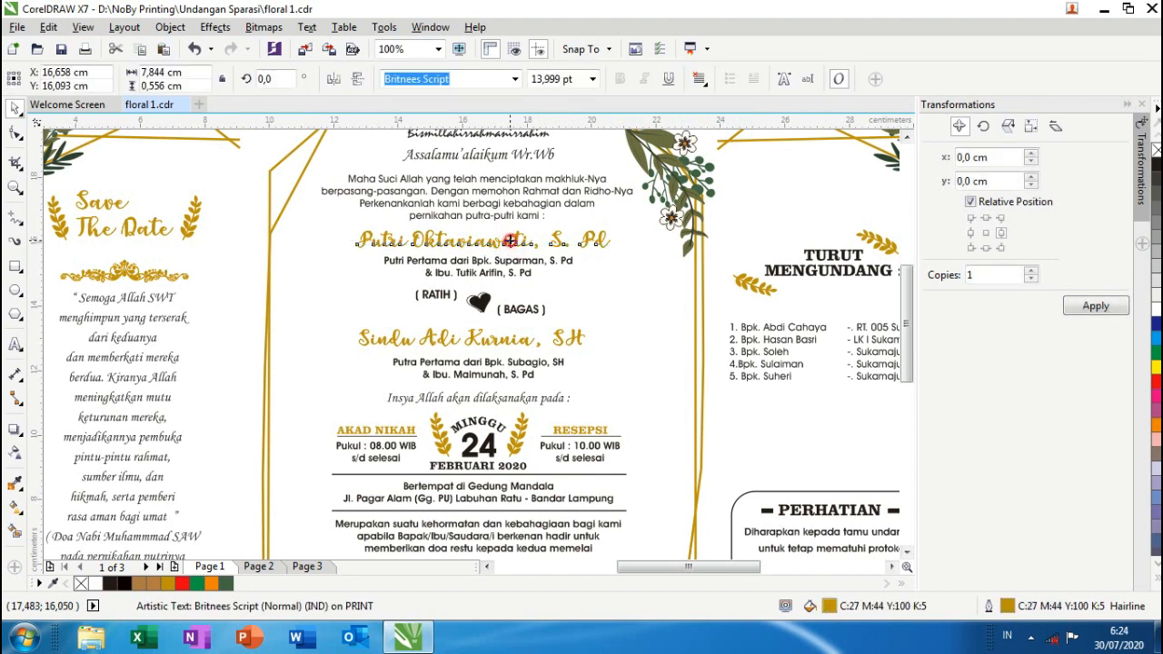
{"action": "double_click", "coordinate": [513, 238]}
{"action": "scroll", "coordinate": [458, 245], "scroll_direction": "up", "scroll_amount": 2}
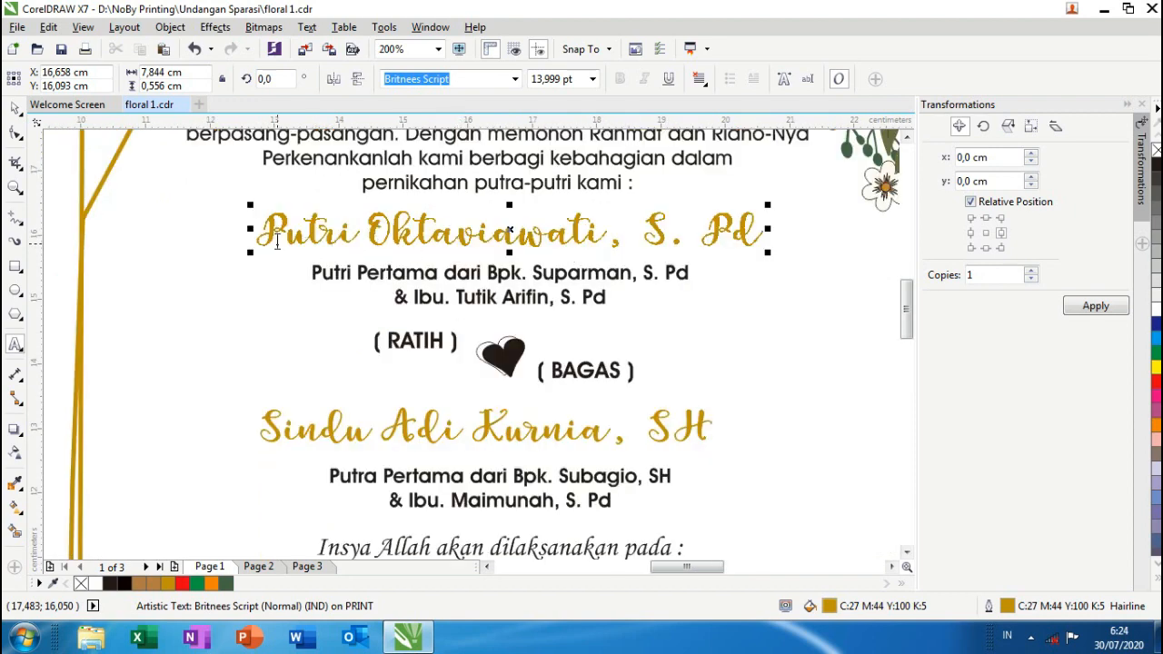
- Retype the first name with the double-m spelling and an added surname before the S. Pd. title
{"action": "left_click_drag", "start_coordinate": [268, 239], "coordinate": [597, 258]}
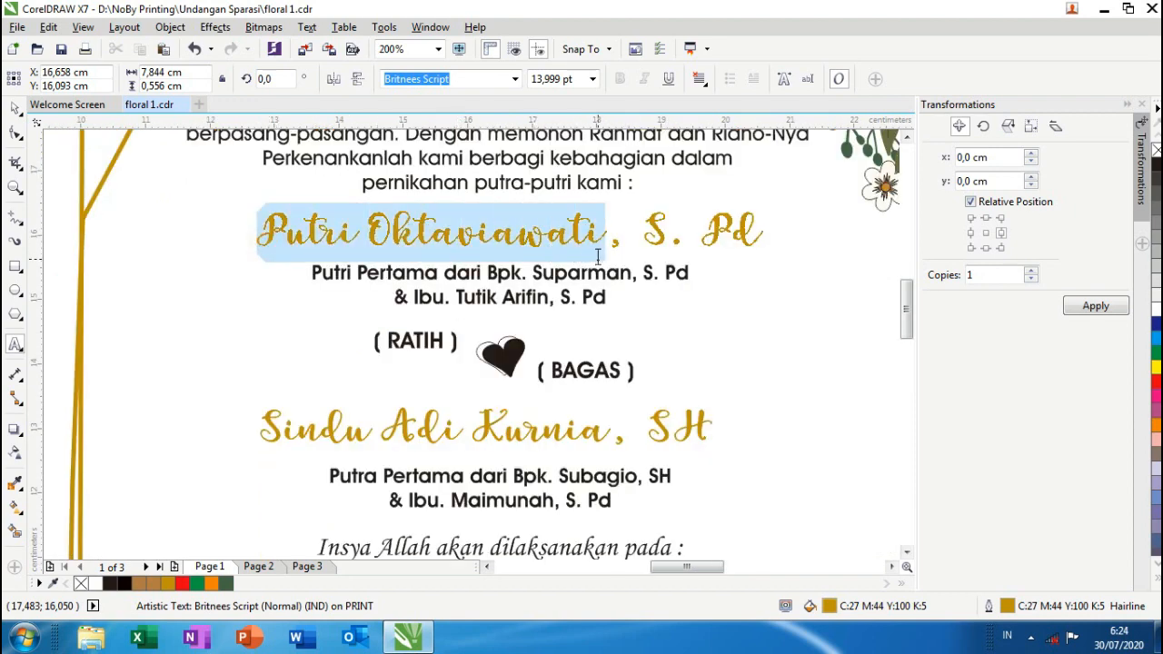
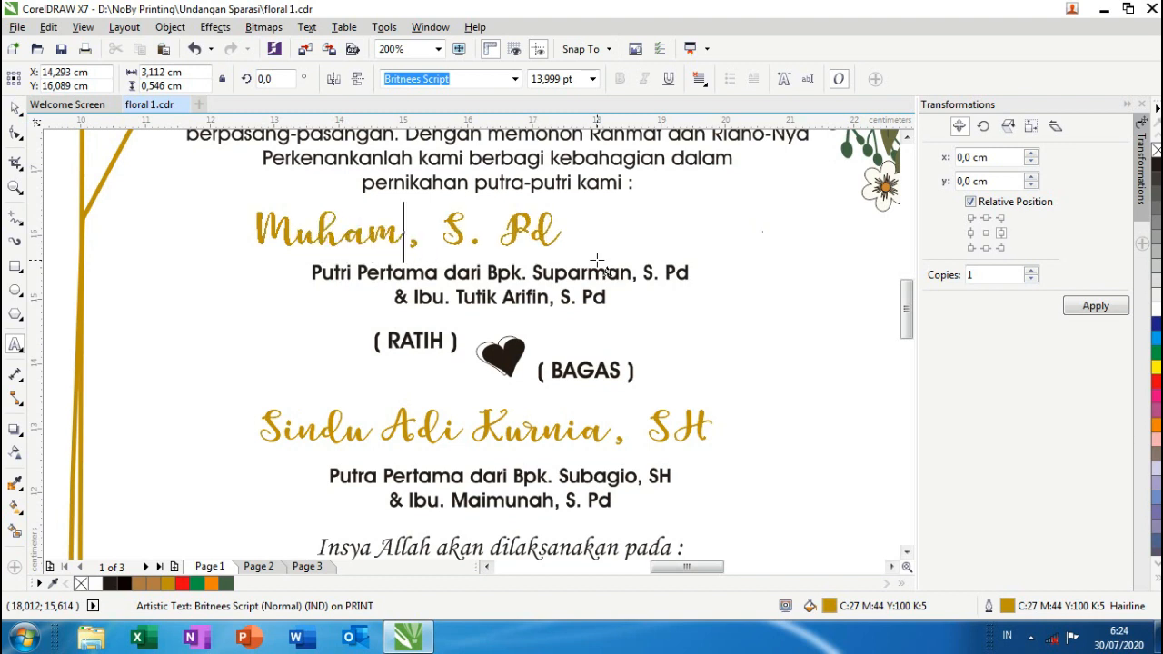
{"action": "key", "text": "Left"}
{"action": "key", "text": "Left"}
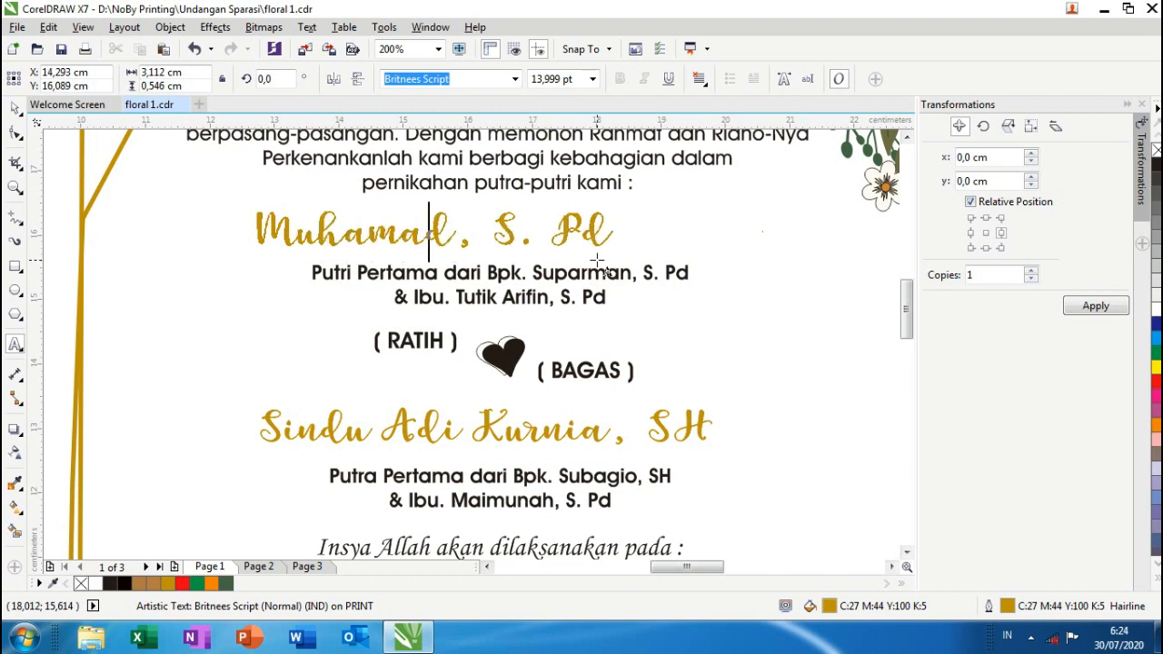
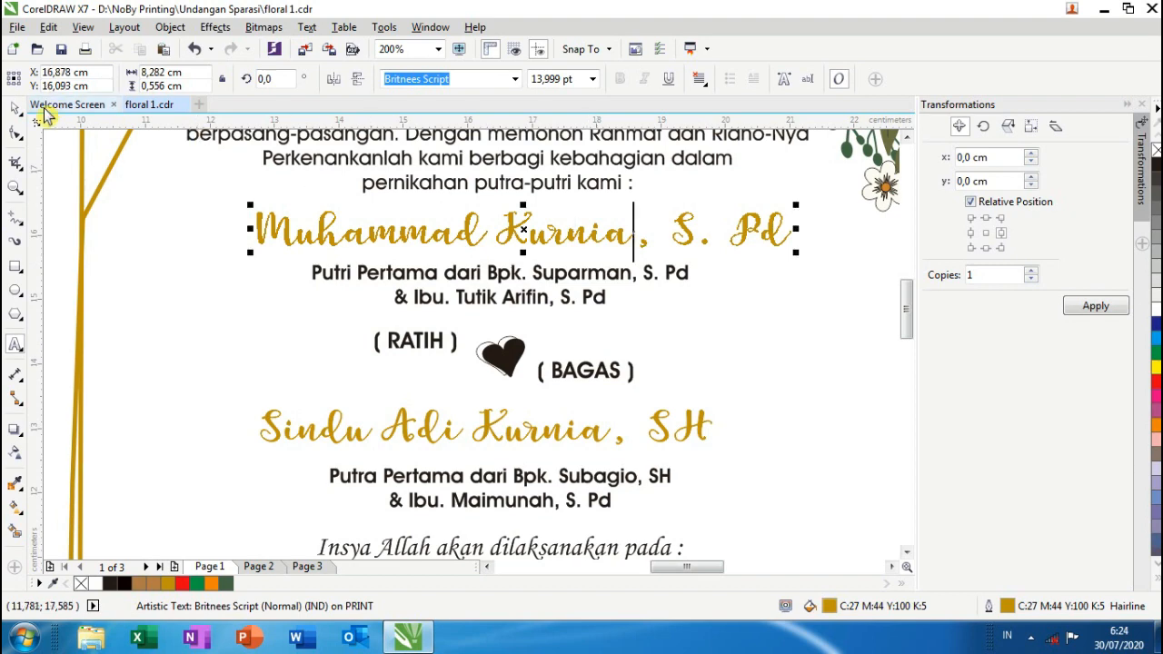
{"action": "left_click", "coordinate": [14, 107]}
{"action": "scroll", "coordinate": [242, 259], "scroll_direction": "down", "scroll_amount": 1}
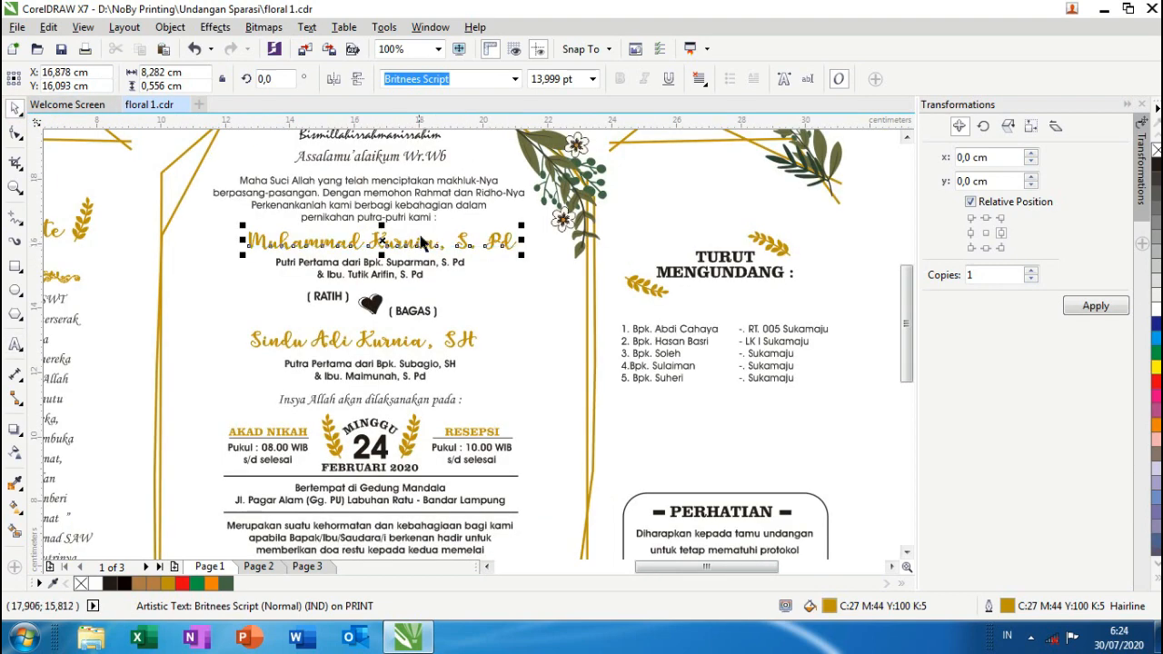
{"action": "scroll", "coordinate": [383, 244], "scroll_direction": "up", "scroll_amount": 1}
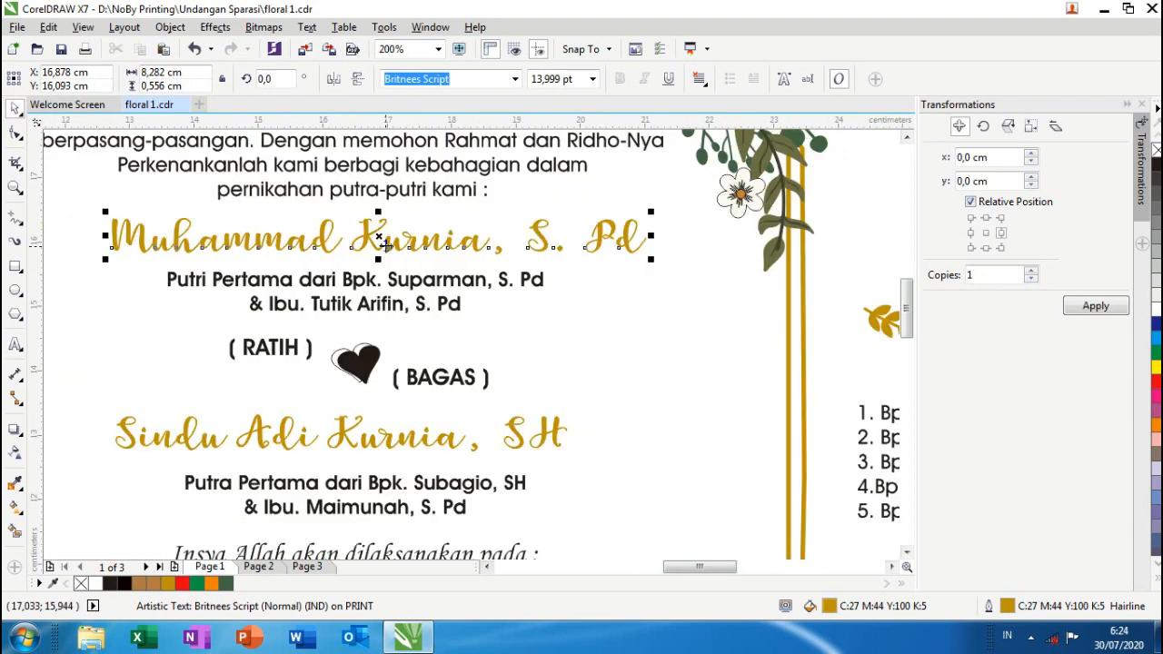
{"action": "scroll", "coordinate": [383, 244], "scroll_direction": "down", "scroll_amount": 1}
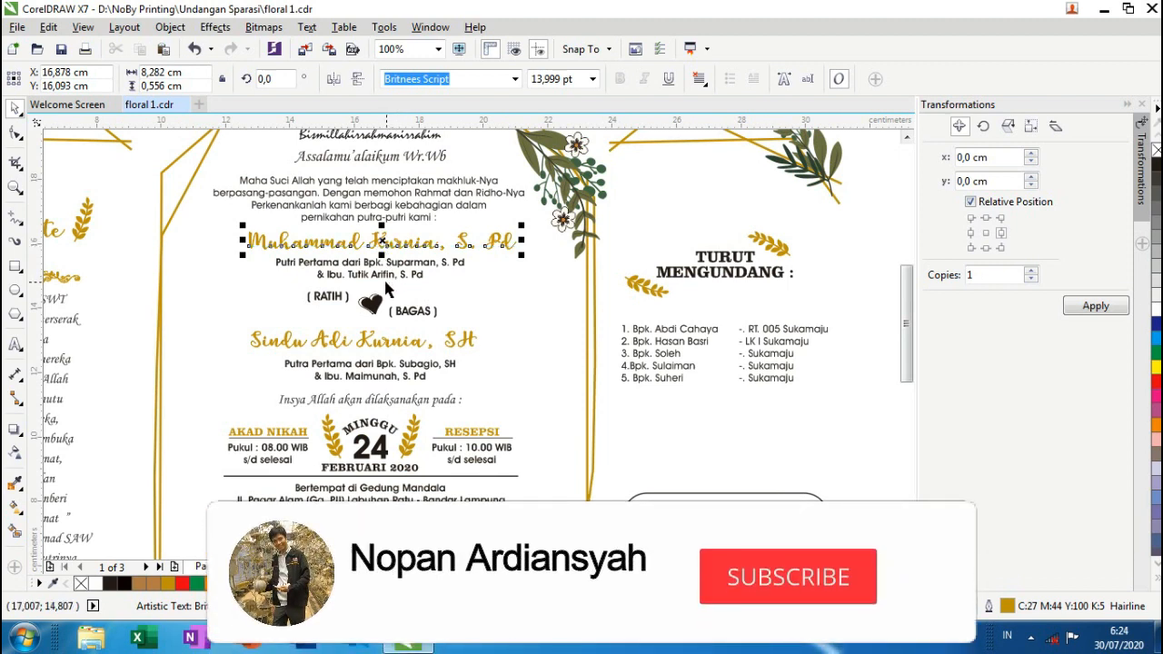
- Change Putri to Putra at the start of the first parents' line
{"action": "left_click", "coordinate": [389, 218], "text": "shift"}
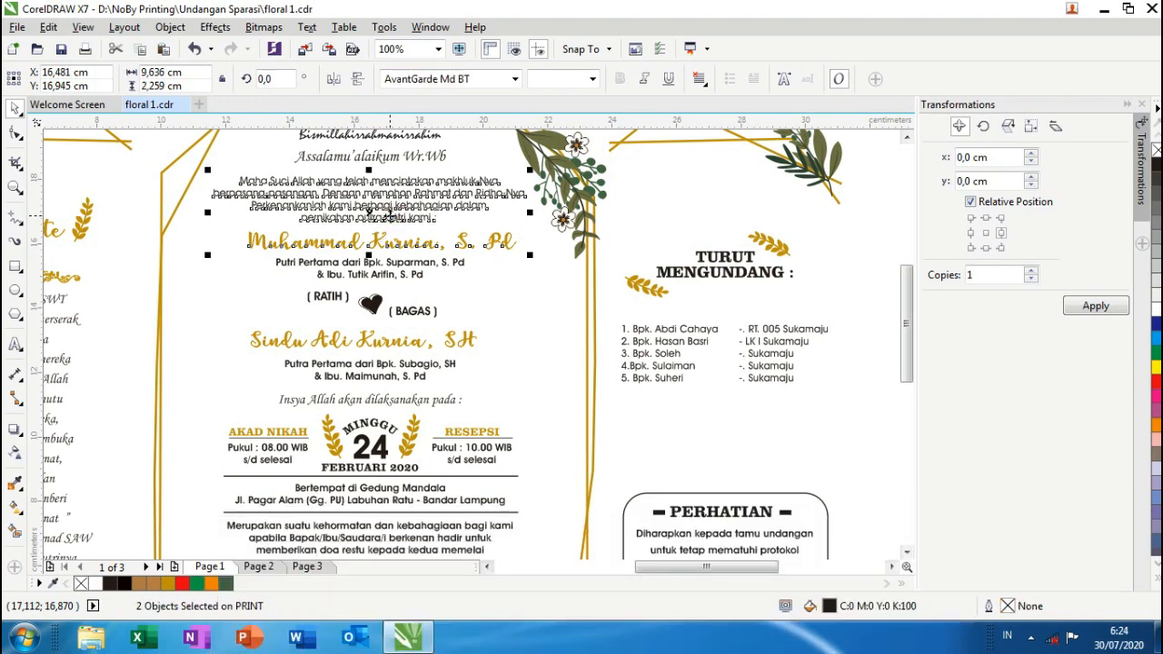
{"action": "scroll", "coordinate": [389, 220], "scroll_direction": "up", "scroll_amount": 1}
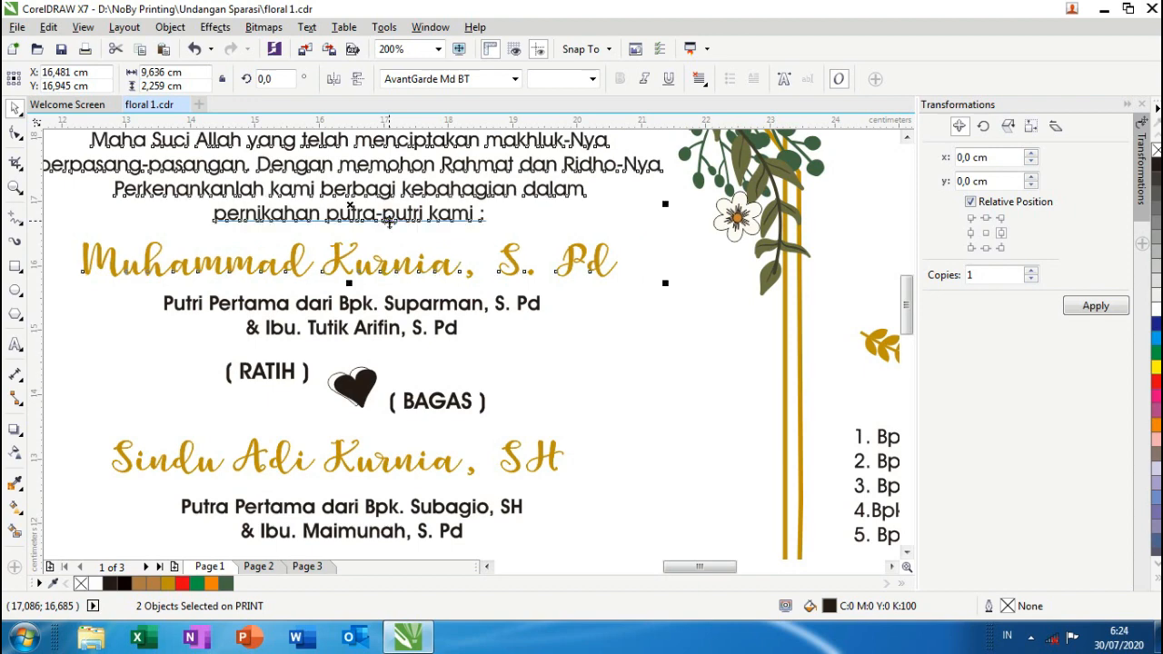
{"action": "scroll", "coordinate": [423, 257], "scroll_direction": "down", "scroll_amount": 1}
{"action": "scroll", "coordinate": [416, 289], "scroll_direction": "up", "scroll_amount": 1}
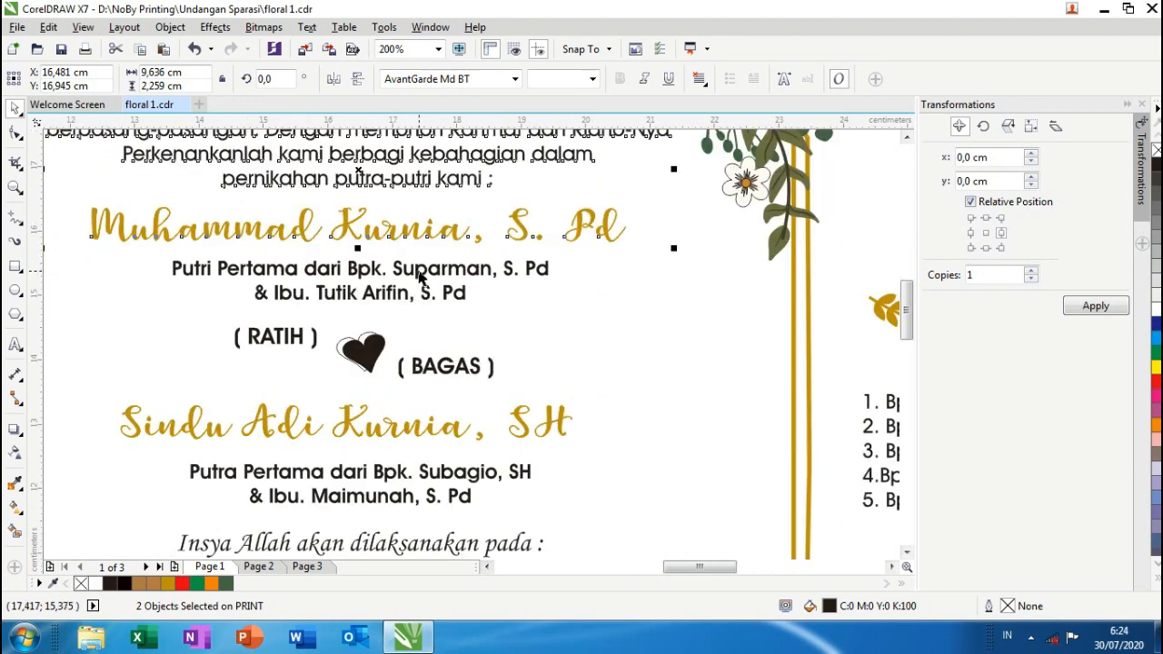
{"action": "double_click", "coordinate": [202, 273]}
{"action": "left_click_drag", "start_coordinate": [185, 273], "coordinate": [198, 274]}
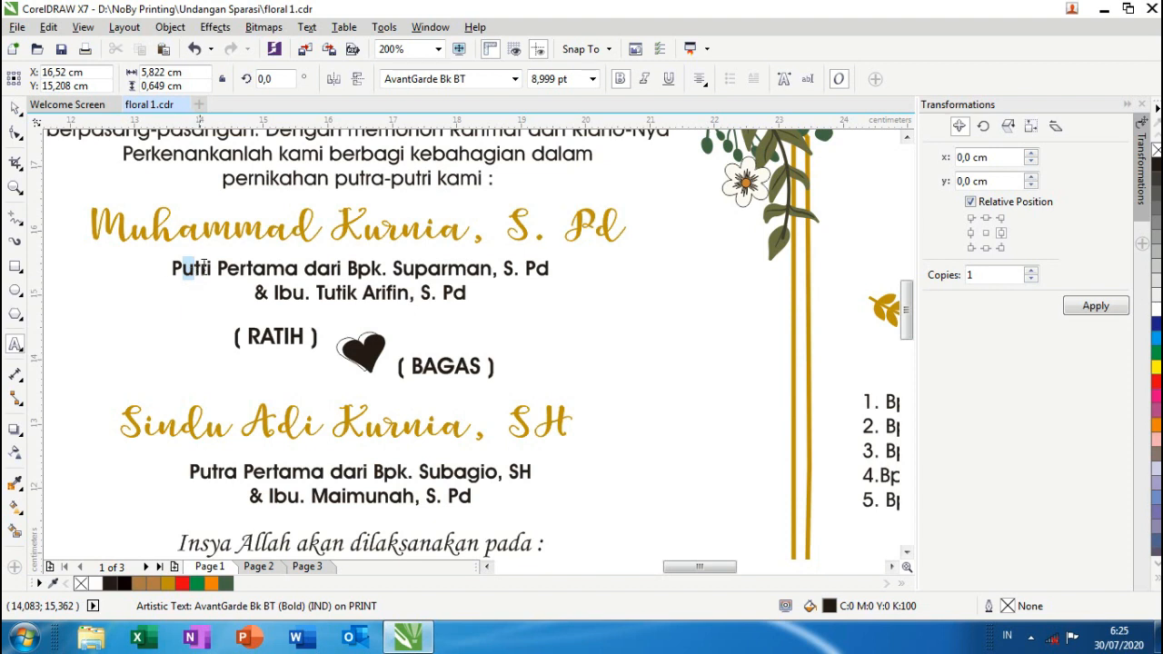
{"action": "type", "text": "r"}
{"action": "left_click", "coordinate": [209, 270]}
{"action": "key", "text": "BackSpace"}
{"action": "type", "text": "a"}
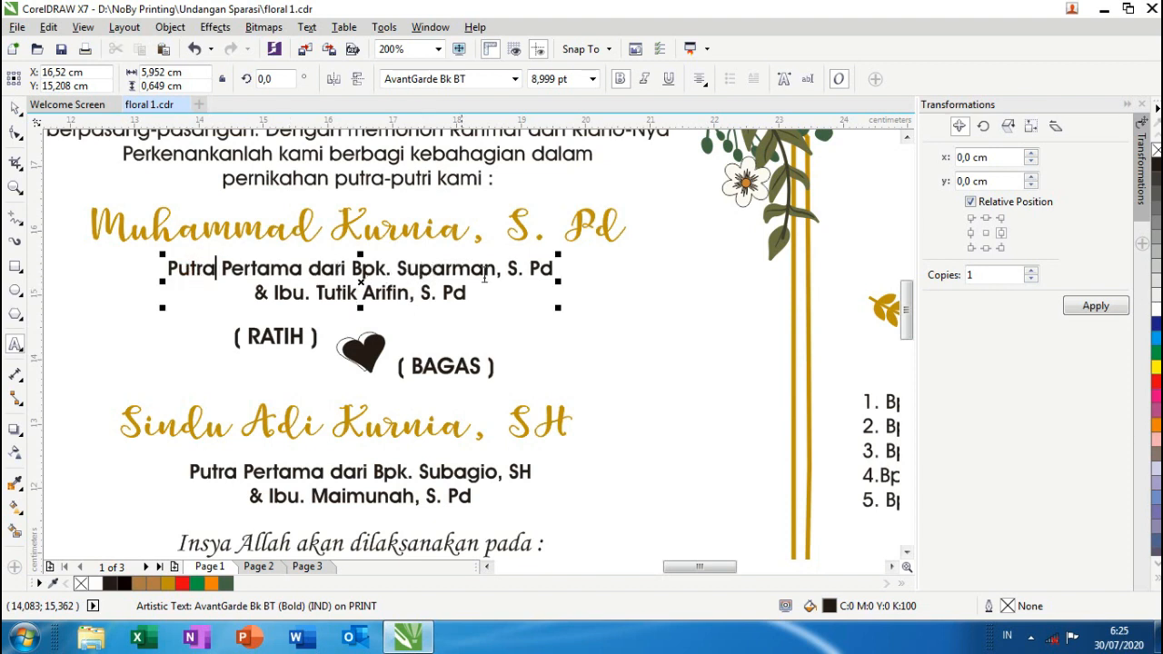
- Replace RATIH inside the brackets with the groom's nickname
{"action": "left_click_drag", "start_coordinate": [245, 337], "coordinate": [302, 354]}
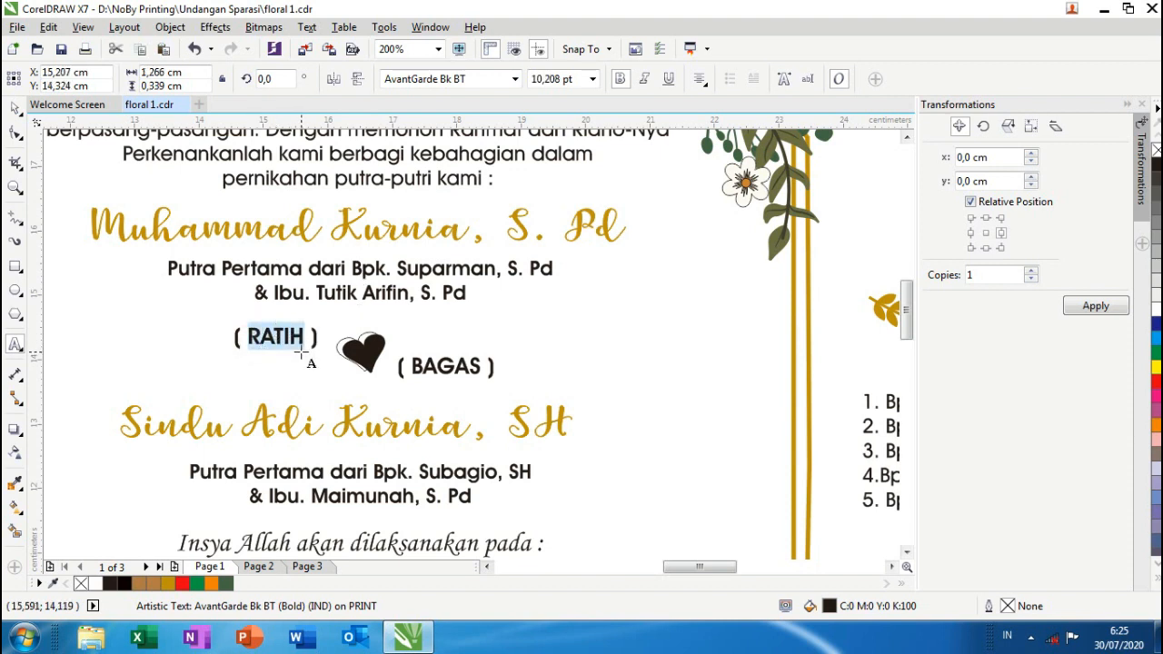
{"action": "key", "text": "BackSpace"}
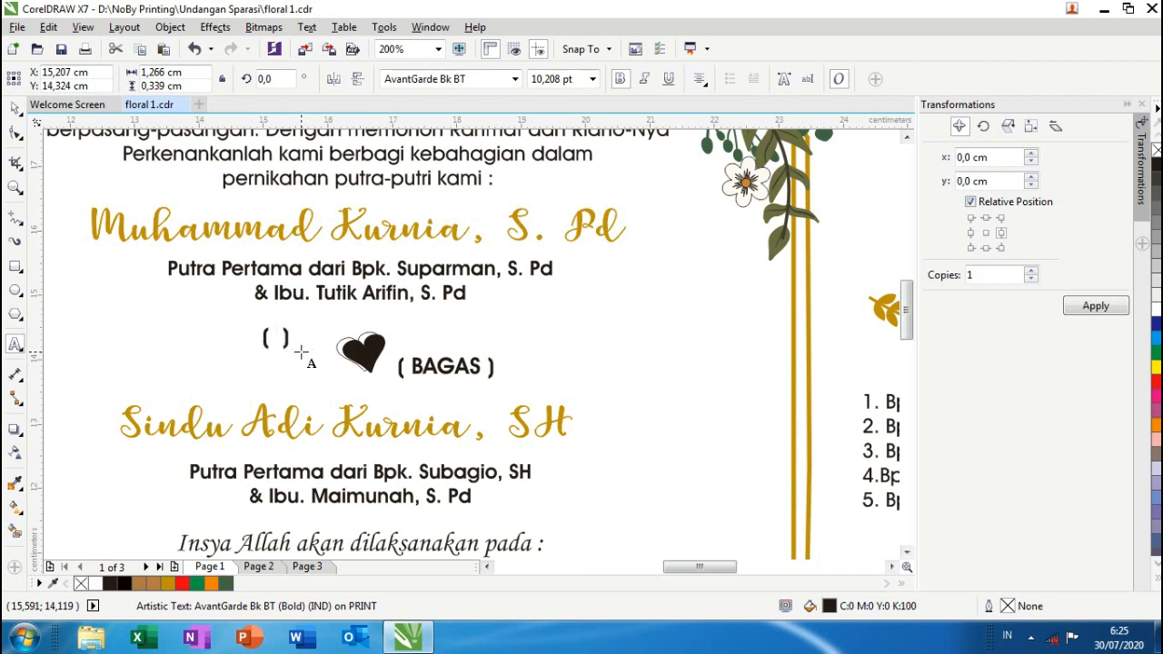
{"action": "type", "text": "K"}
{"action": "type", "text": "urnia"}
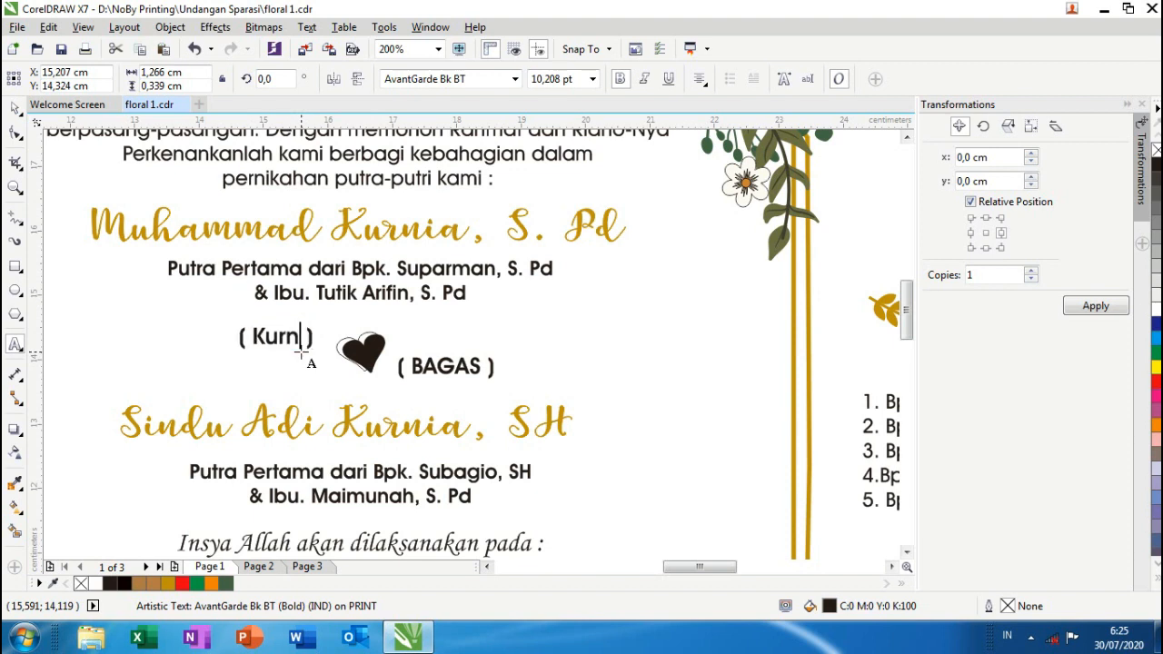
{"action": "left_click", "coordinate": [15, 108]}
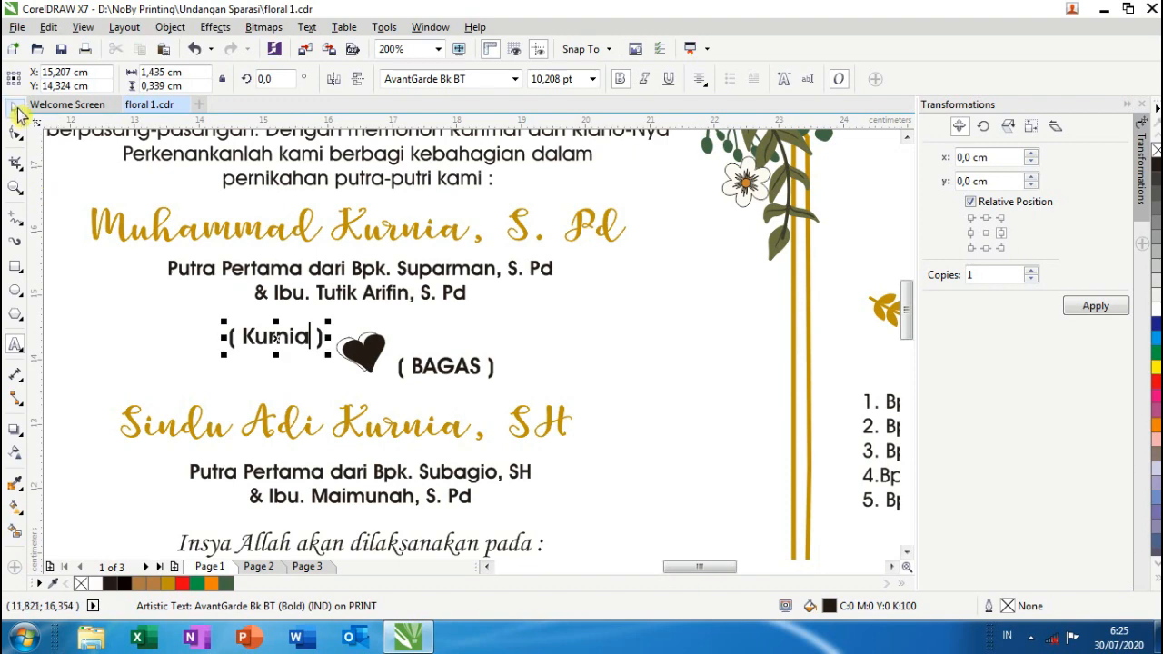
{"action": "key", "text": "F3"}
{"action": "scroll", "coordinate": [296, 380], "scroll_direction": "up", "scroll_amount": 1}
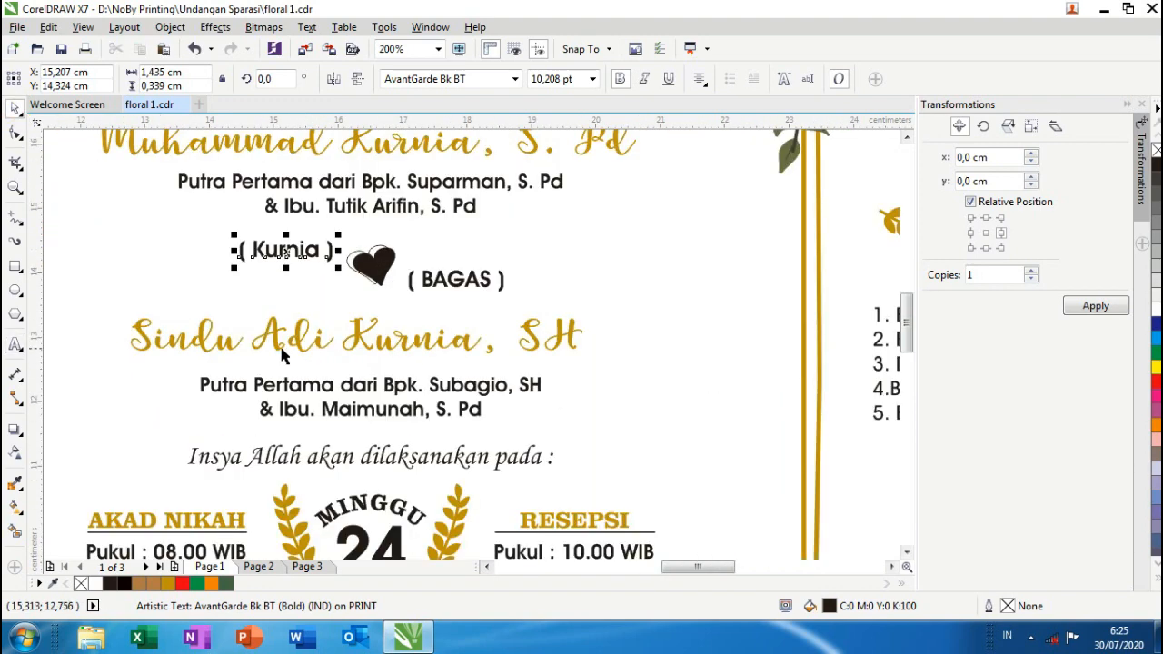
- Replace the second gold script name with the bride's full name, keeping the SH title
{"action": "double_click", "coordinate": [284, 341]}
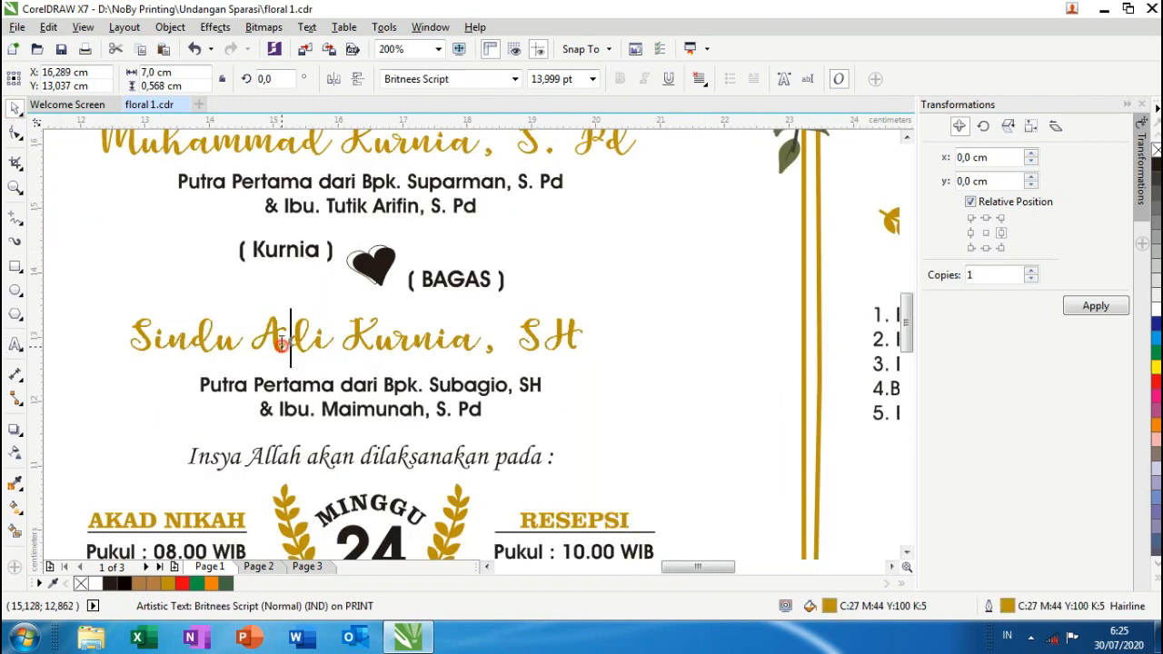
{"action": "left_click", "coordinate": [132, 336]}
{"action": "left_click_drag", "start_coordinate": [132, 337], "coordinate": [465, 378]}
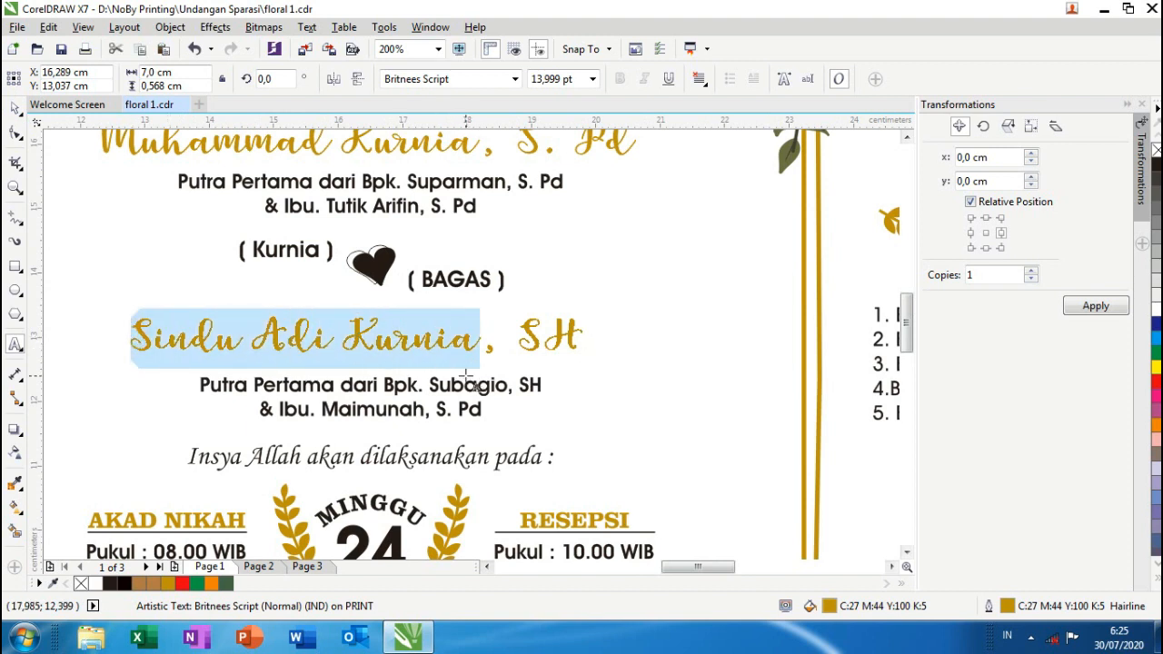
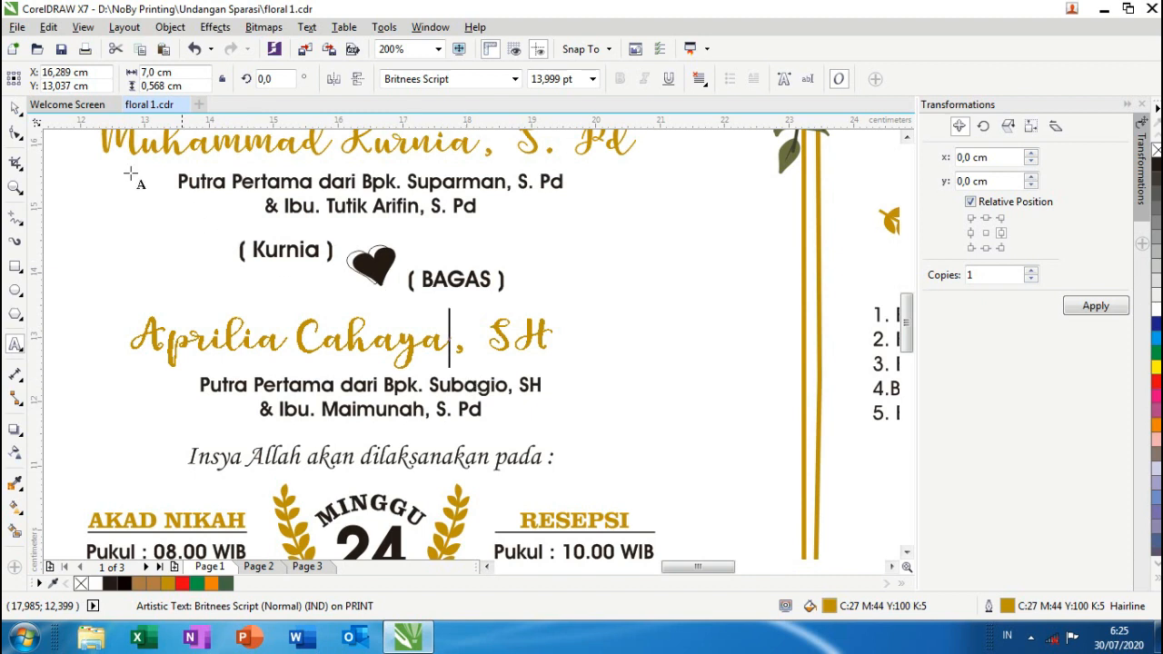
{"action": "left_click", "coordinate": [15, 107]}
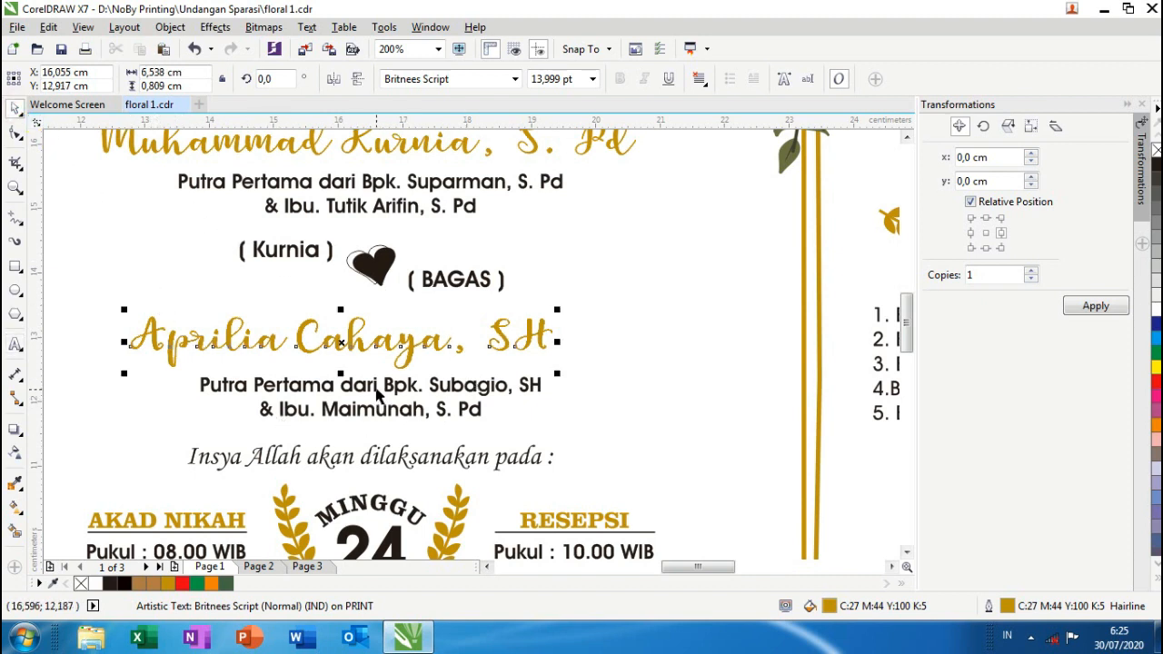
{"action": "left_click", "coordinate": [377, 390], "text": "shift"}
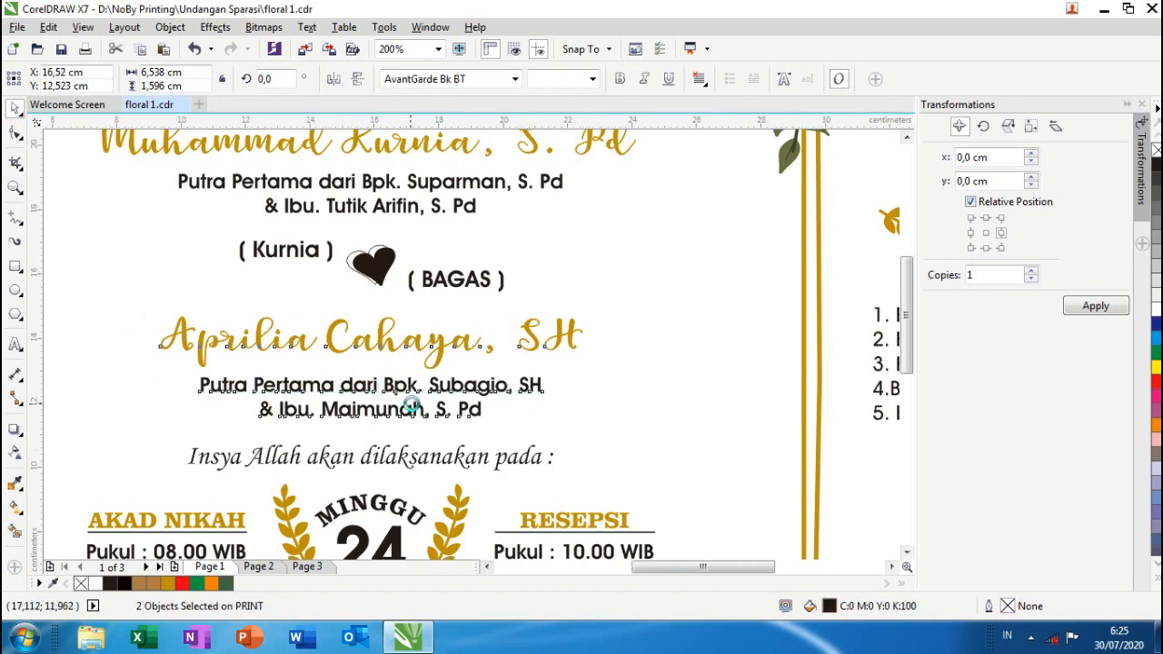
{"action": "scroll", "coordinate": [371, 372], "scroll_direction": "down", "scroll_amount": 1}
{"action": "scroll", "coordinate": [724, 246], "scroll_direction": "down", "scroll_amount": 1}
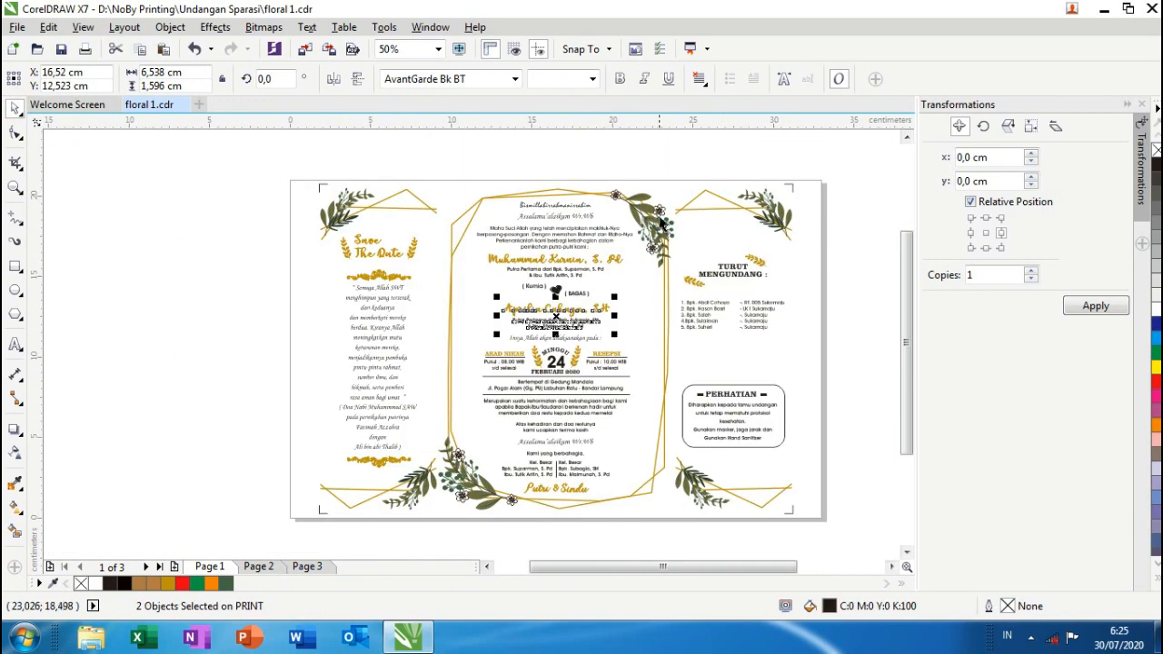
{"action": "left_click", "coordinate": [669, 163]}
- Change Putra to Putri at the start of the second parents' line
{"action": "scroll", "coordinate": [546, 325], "scroll_direction": "up", "scroll_amount": 2}
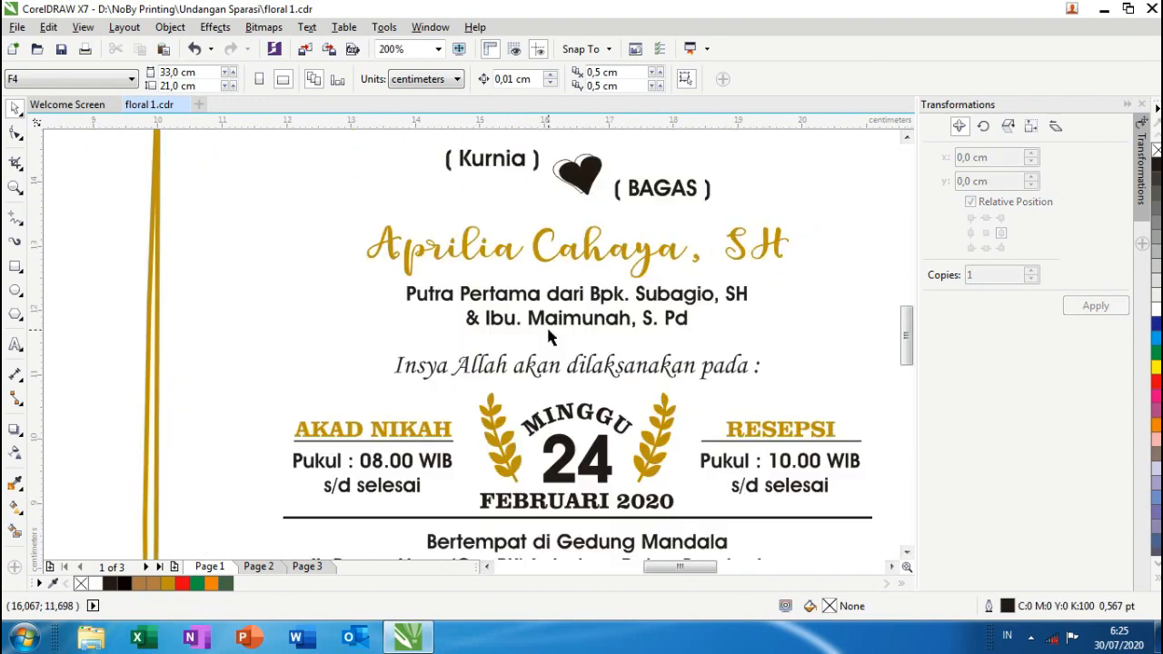
{"action": "left_click", "coordinate": [454, 300]}
{"action": "left_click_drag", "start_coordinate": [441, 293], "coordinate": [455, 294]}
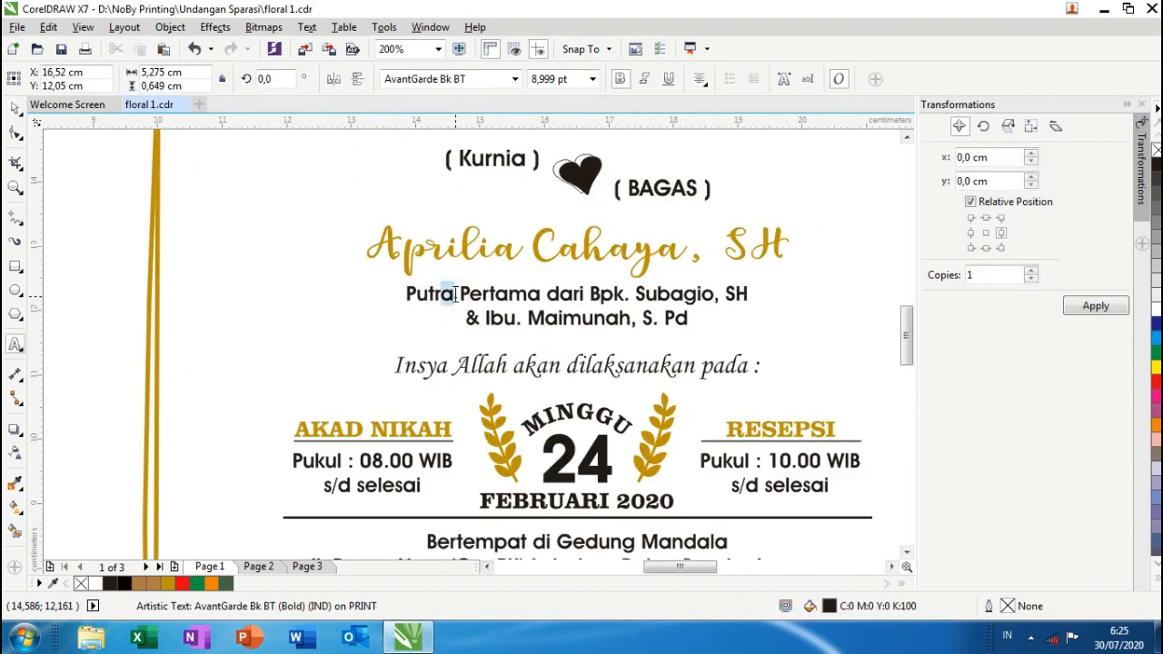
{"action": "type", "text": "i"}
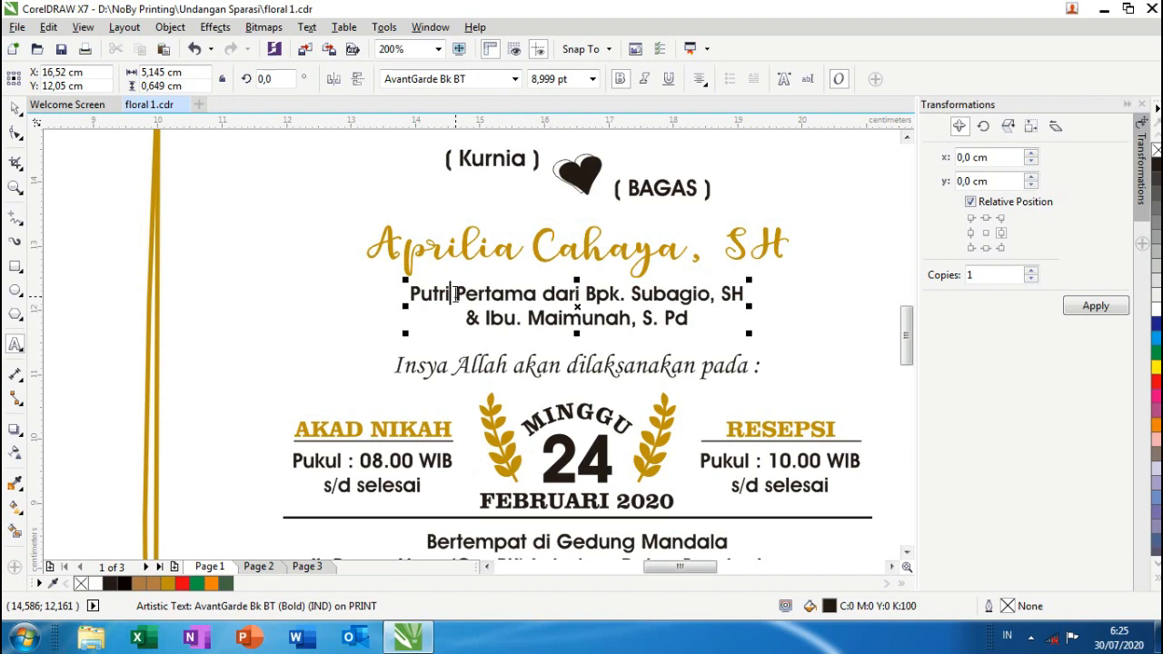
{"action": "scroll", "coordinate": [456, 293], "scroll_direction": "down", "scroll_amount": 1}
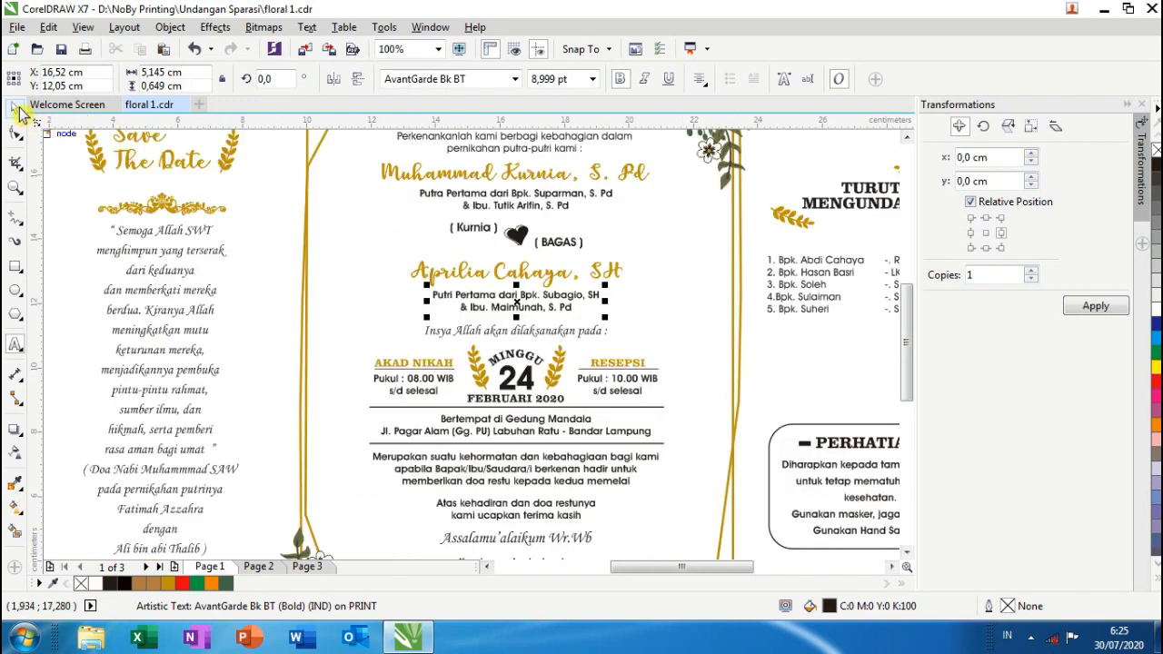
{"action": "scroll", "coordinate": [497, 283], "scroll_direction": "down", "scroll_amount": 1}
{"action": "scroll", "coordinate": [410, 304], "scroll_direction": "up", "scroll_amount": 2}
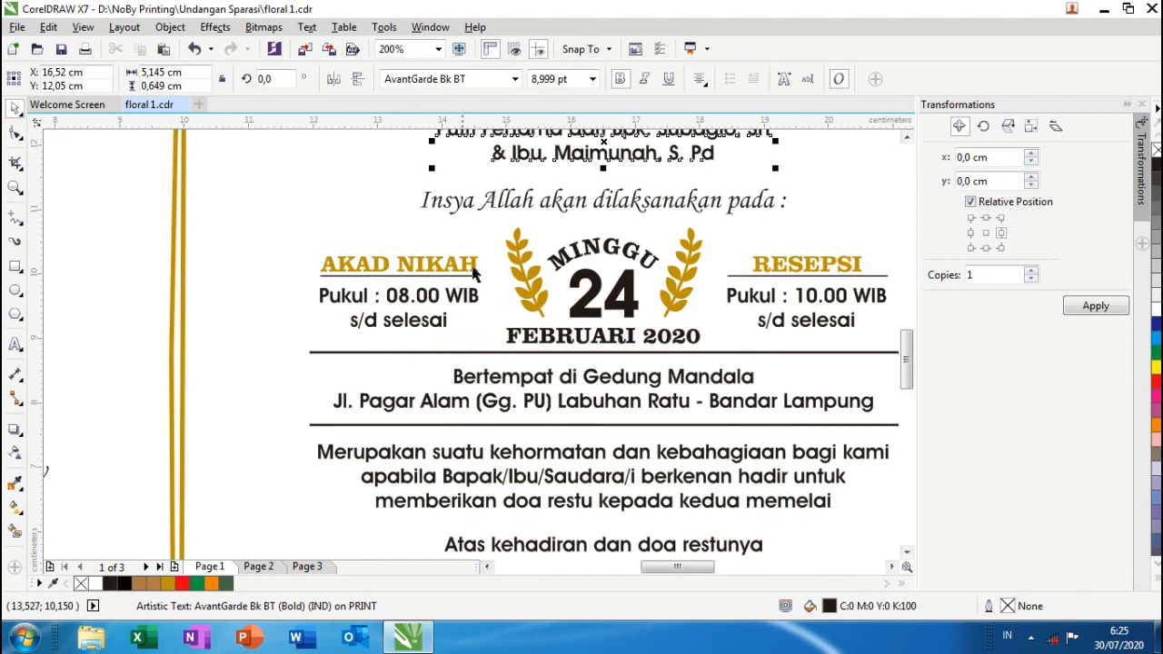
{"action": "scroll", "coordinate": [422, 285], "scroll_direction": "down", "scroll_amount": 1}
{"action": "scroll", "coordinate": [582, 292], "scroll_direction": "up", "scroll_amount": 1}
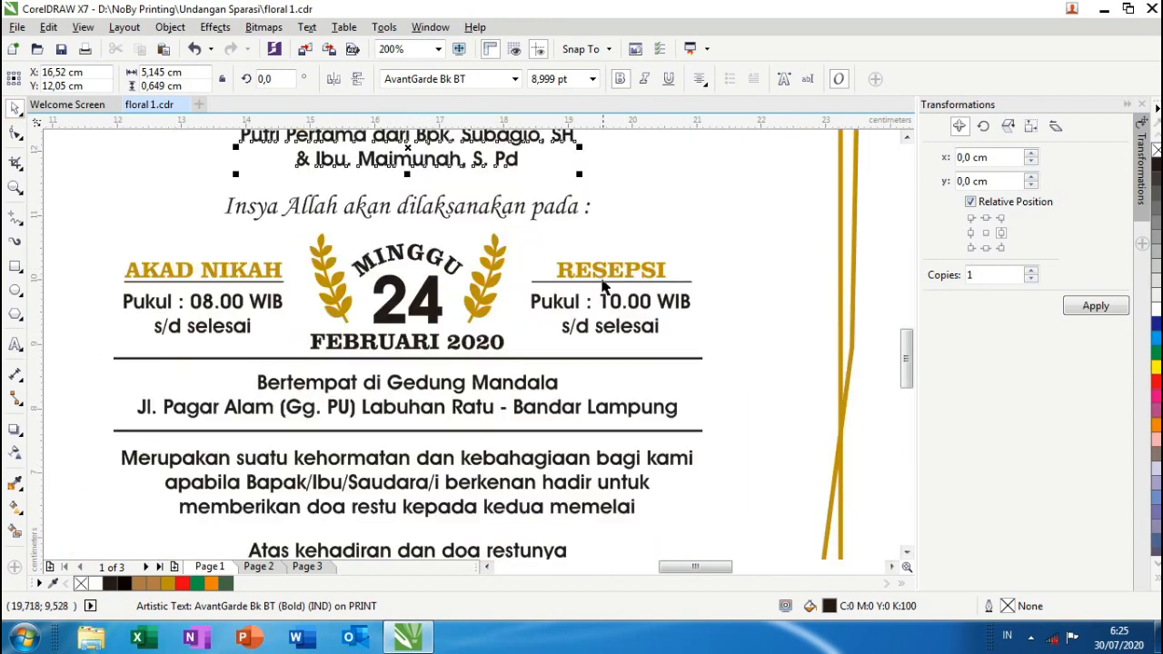
- Change the day number from 24 to 20
{"action": "double_click", "coordinate": [393, 322]}
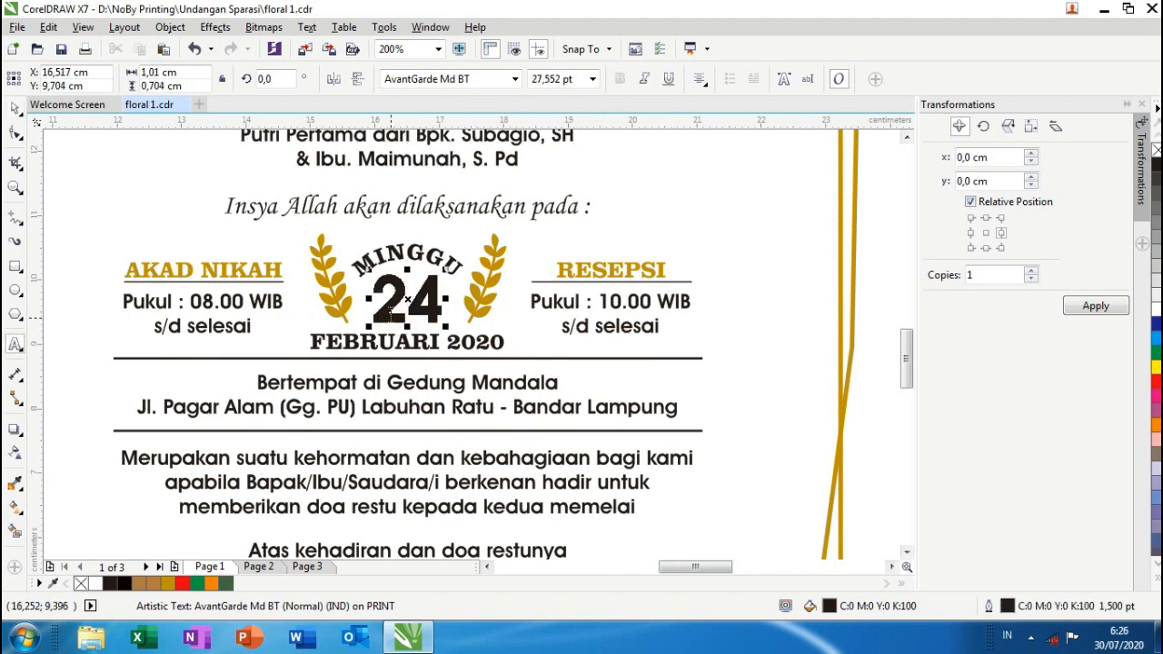
{"action": "scroll", "coordinate": [393, 322], "scroll_direction": "up", "scroll_amount": 1}
{"action": "left_click_drag", "start_coordinate": [371, 294], "coordinate": [496, 342]}
{"action": "left_click", "coordinate": [15, 109]}
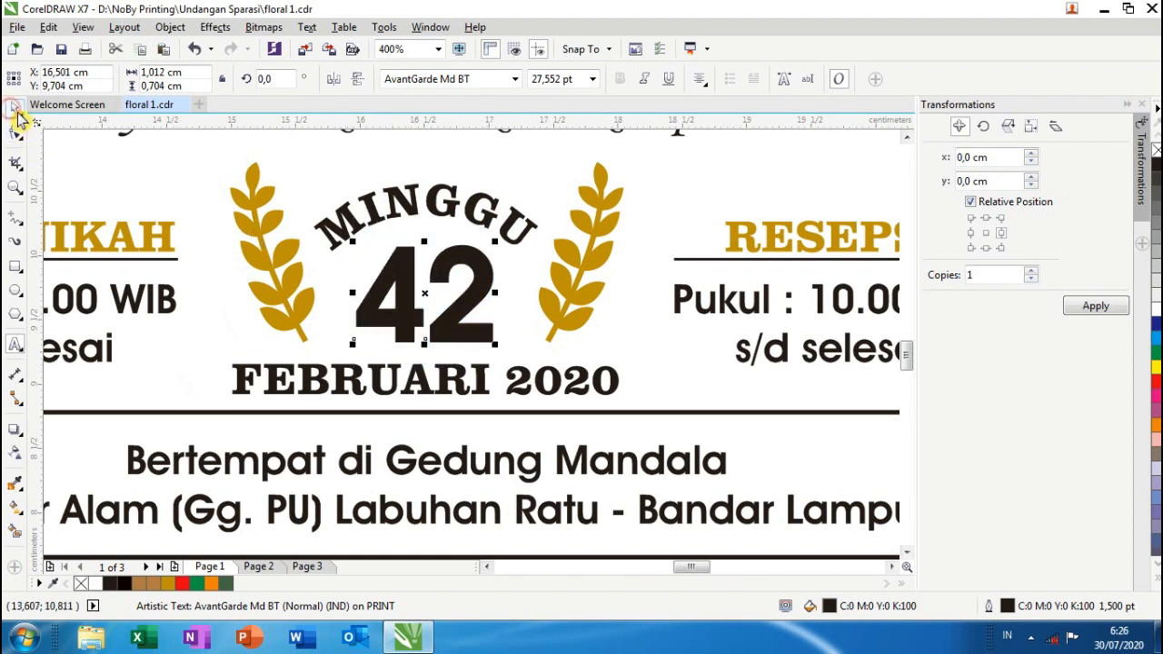
{"action": "double_click", "coordinate": [371, 292]}
{"action": "left_click_drag", "start_coordinate": [367, 291], "coordinate": [519, 307]}
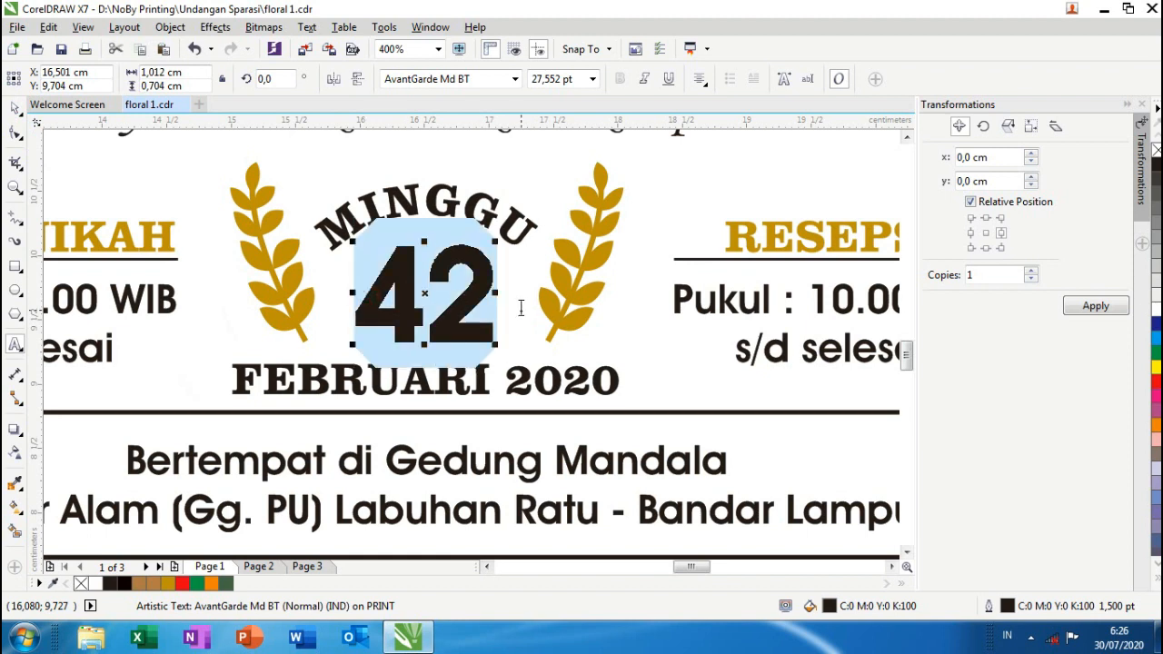
{"action": "type", "text": "2"}
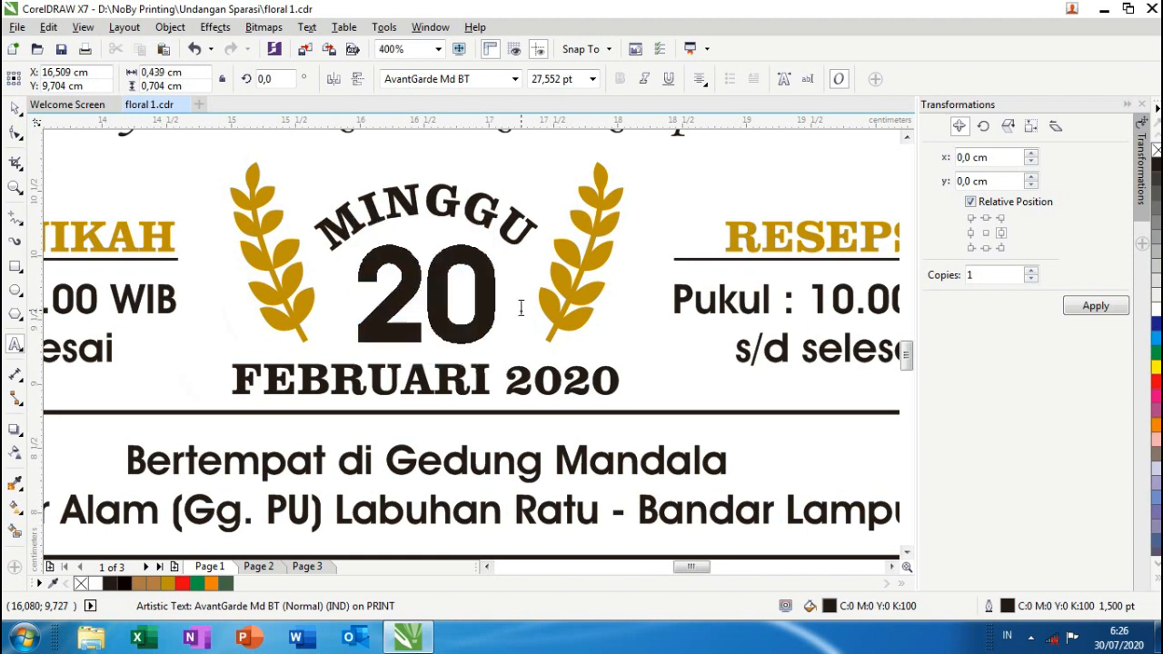
{"action": "left_click", "coordinate": [495, 304]}
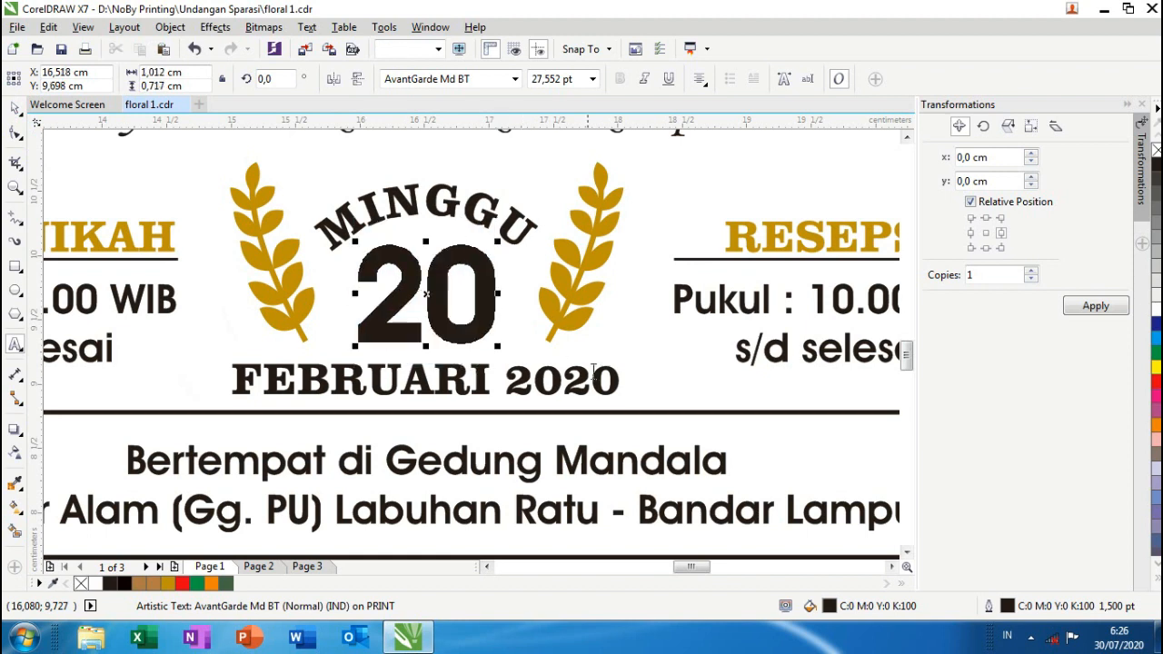
- Replace the month FEBRUARI with AGUSTUS in the date line
{"action": "left_click", "coordinate": [491, 386]}
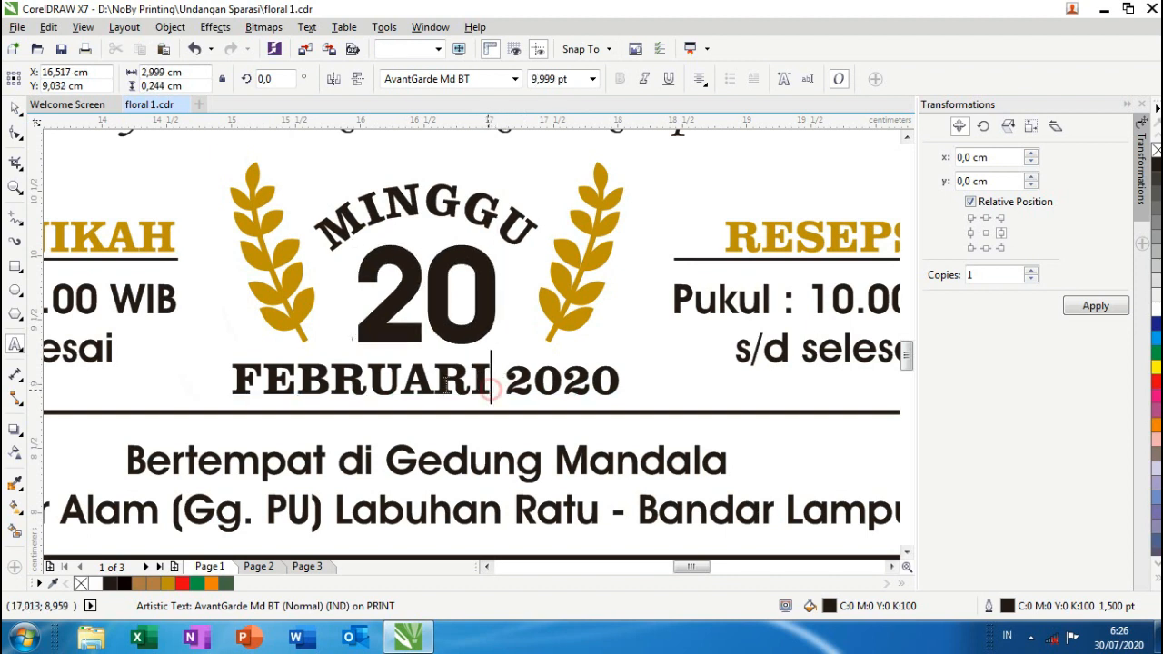
{"action": "left_click_drag", "start_coordinate": [491, 386], "coordinate": [246, 380]}
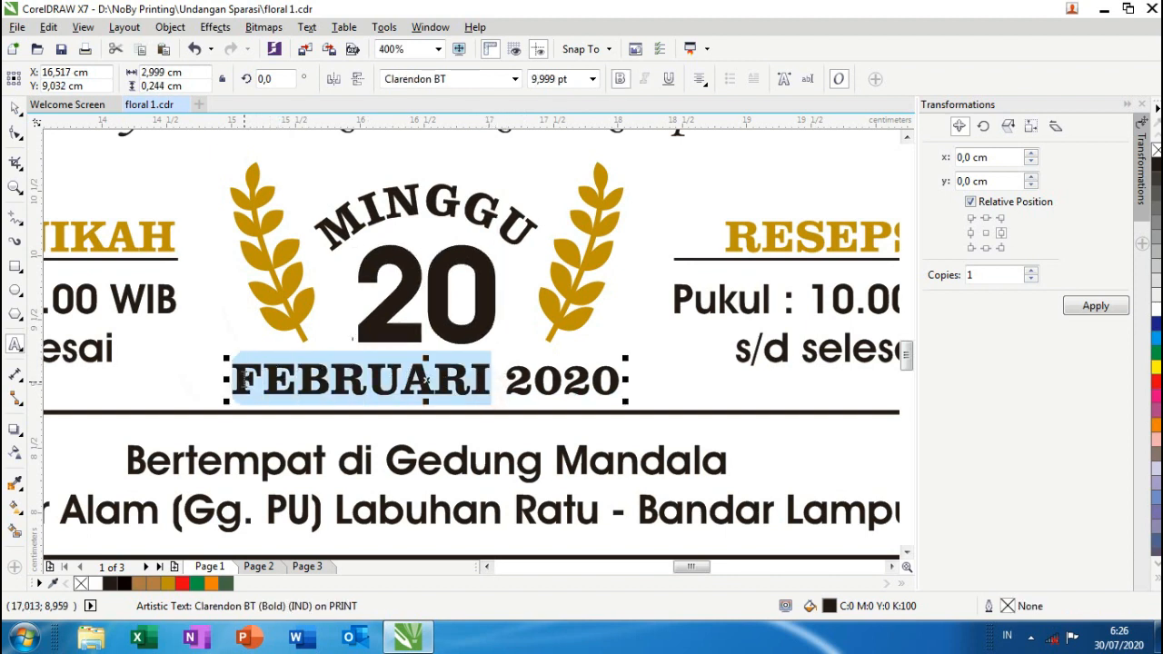
{"action": "type", "text": "Agust"}
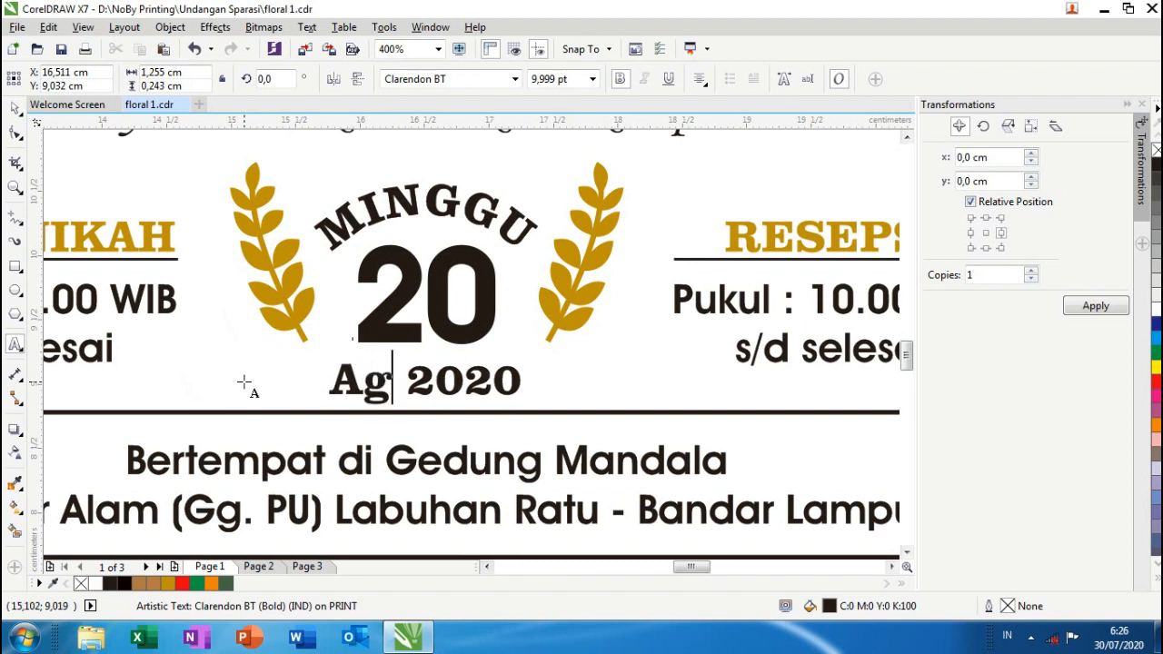
{"action": "type", "text": "us"}
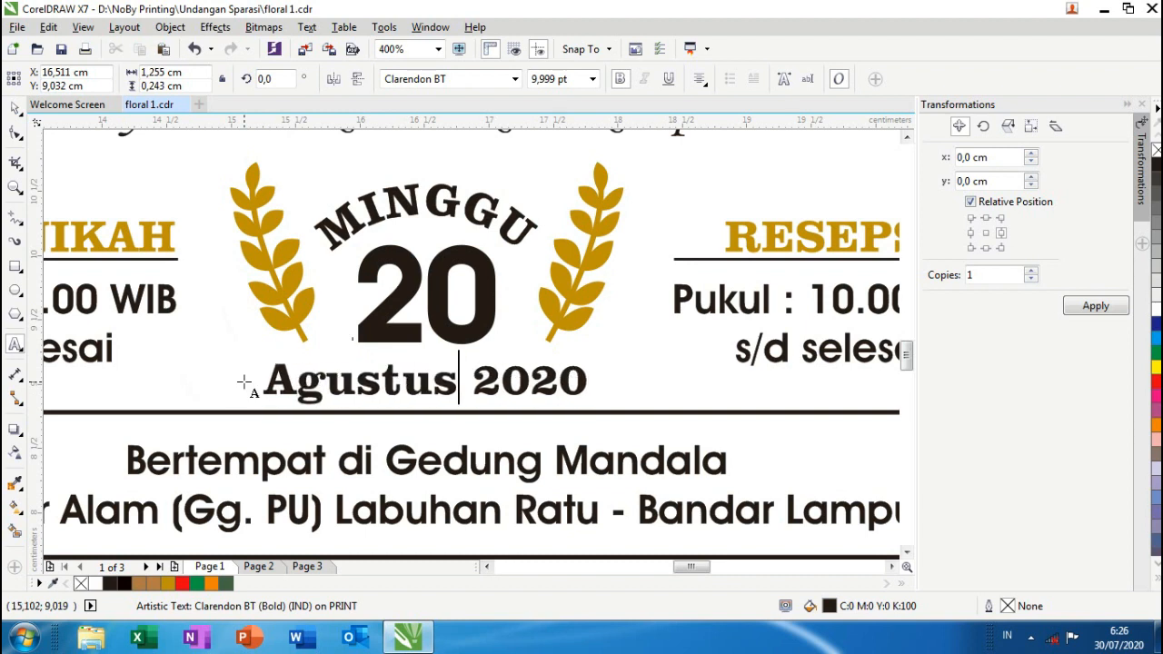
{"action": "key", "text": "ctrl+z"}
{"action": "key", "text": "ctrl+z"}
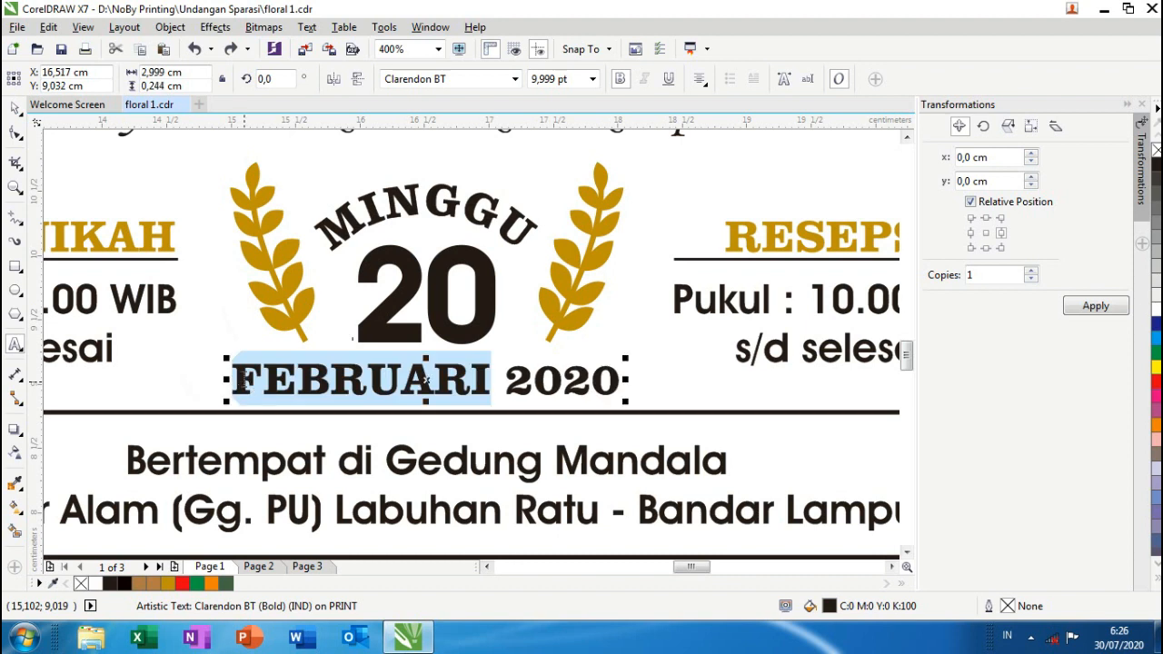
{"action": "type", "text": "AGUSTU"}
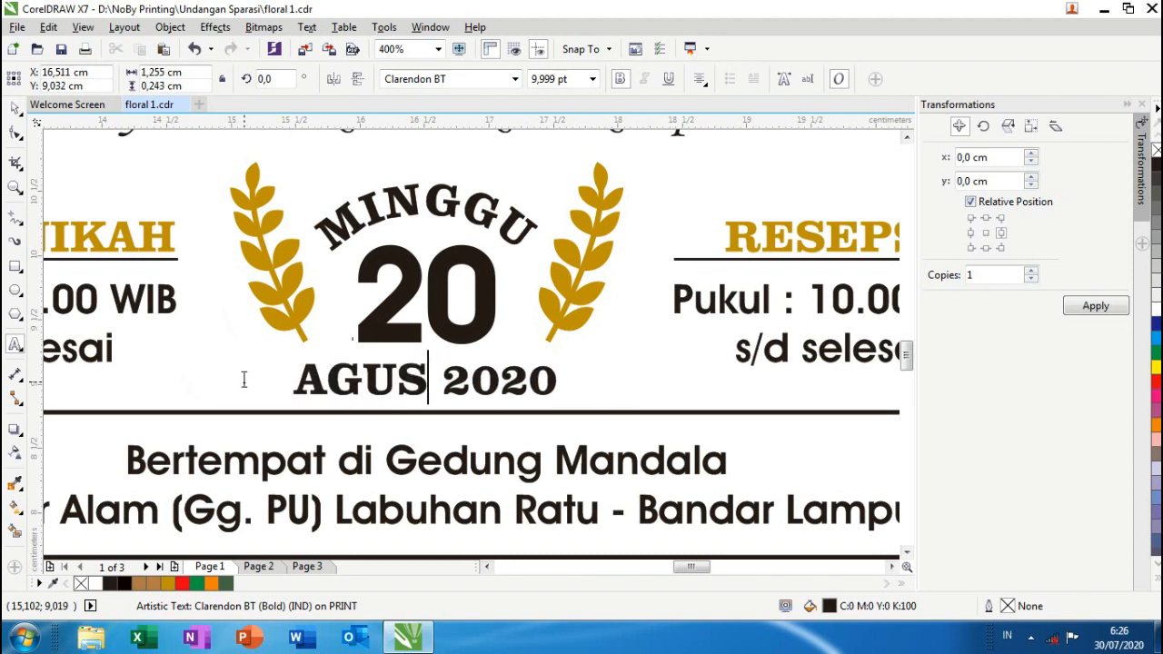
{"action": "type", "text": "S"}
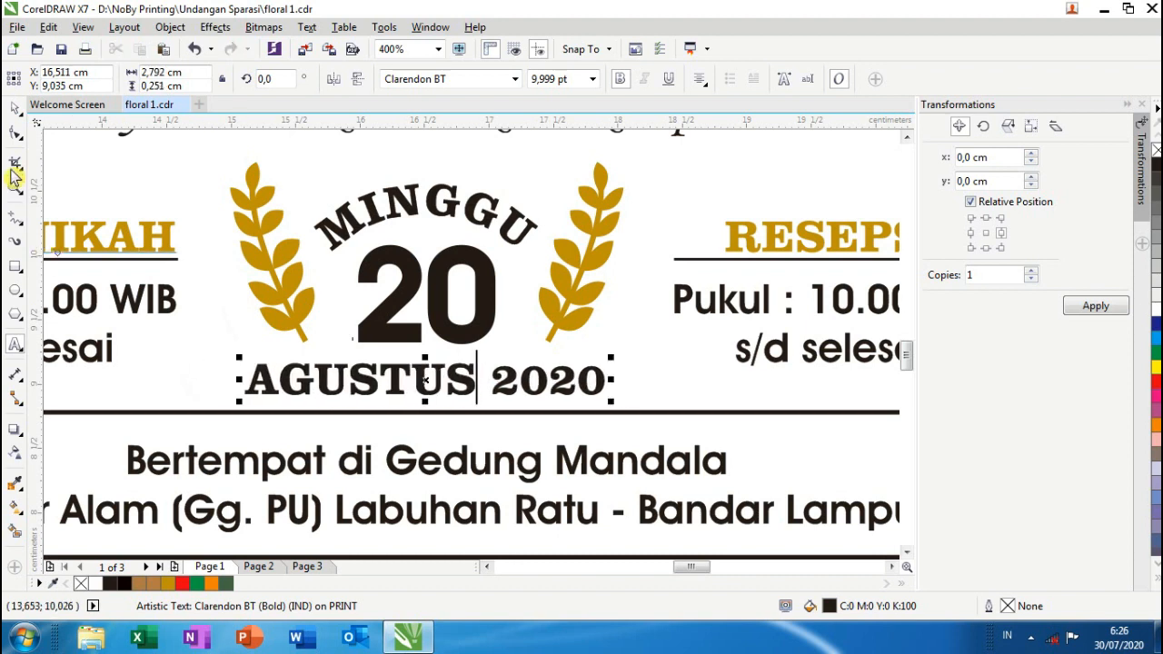
{"action": "left_click", "coordinate": [14, 108]}
{"action": "scroll", "coordinate": [254, 238], "scroll_direction": "down", "scroll_amount": 1}
{"action": "scroll", "coordinate": [258, 240], "scroll_direction": "down", "scroll_amount": 1}
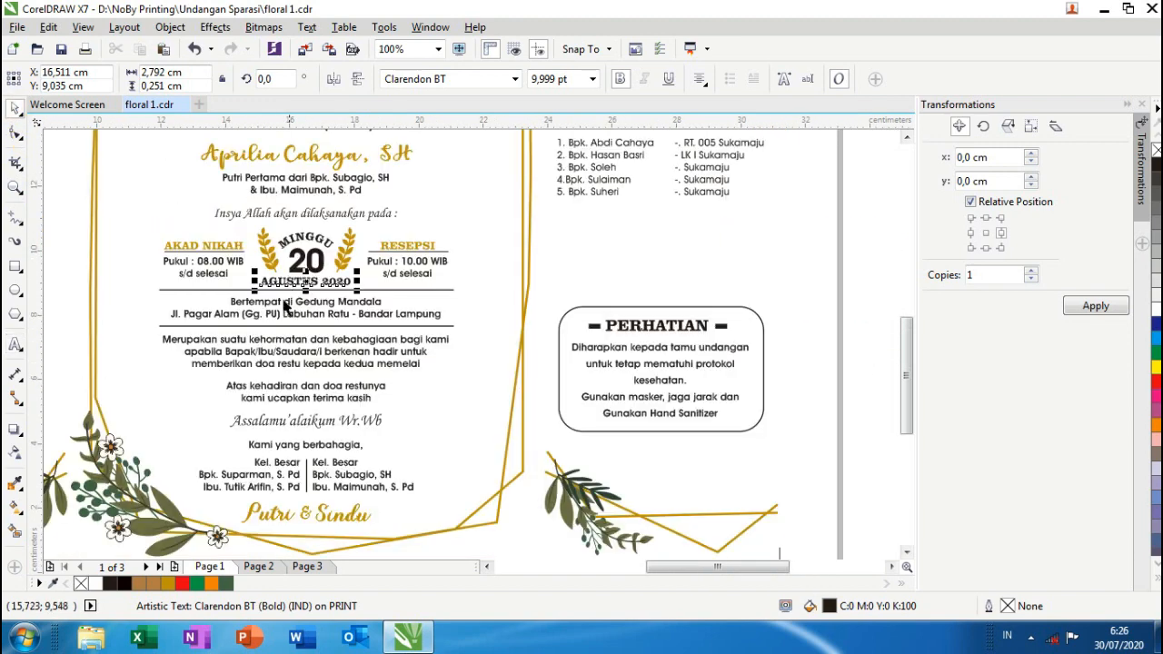
{"action": "scroll", "coordinate": [284, 308], "scroll_direction": "up", "scroll_amount": 1}
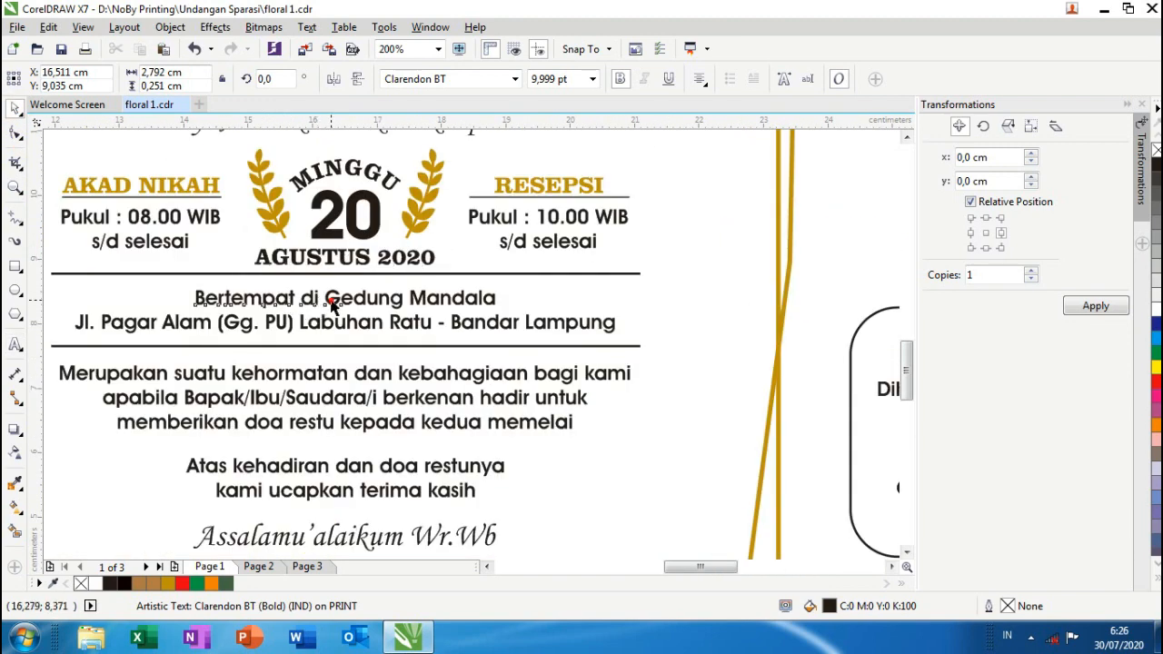
- Delete Gedung Mandala from the venue and replace Pagar Alam (Gg. PU) with the new street, house and RT number
{"action": "double_click", "coordinate": [323, 300]}
{"action": "left_click_drag", "start_coordinate": [324, 298], "coordinate": [497, 304]}
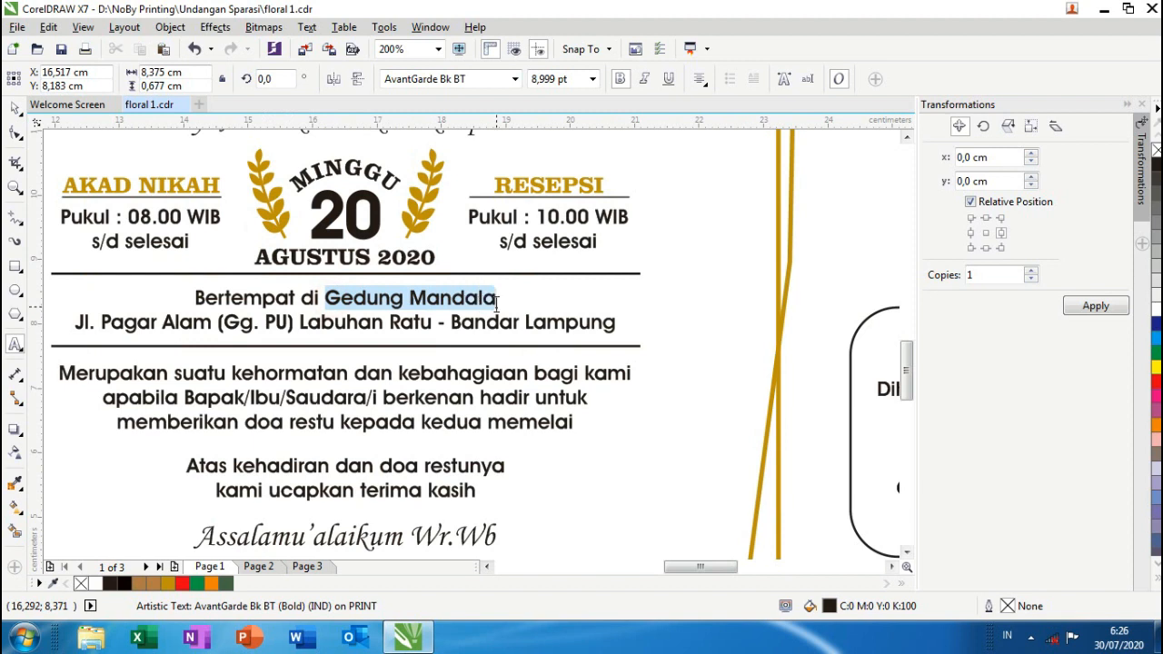
{"action": "key", "text": "Delete"}
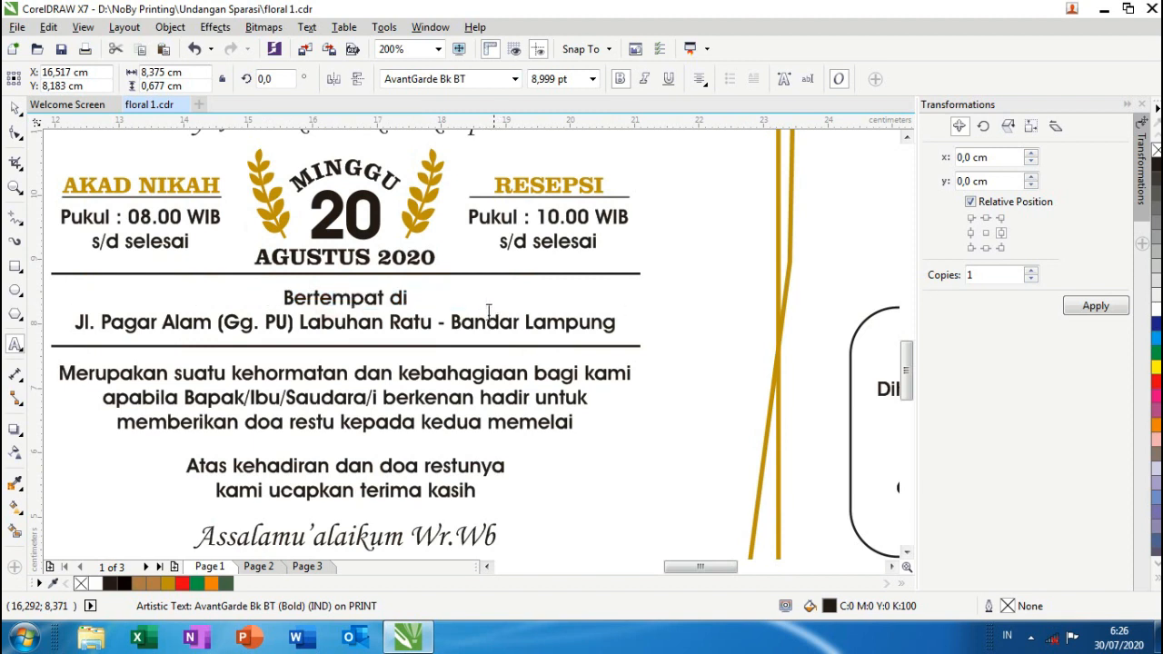
{"action": "left_click_drag", "start_coordinate": [104, 322], "coordinate": [292, 334]}
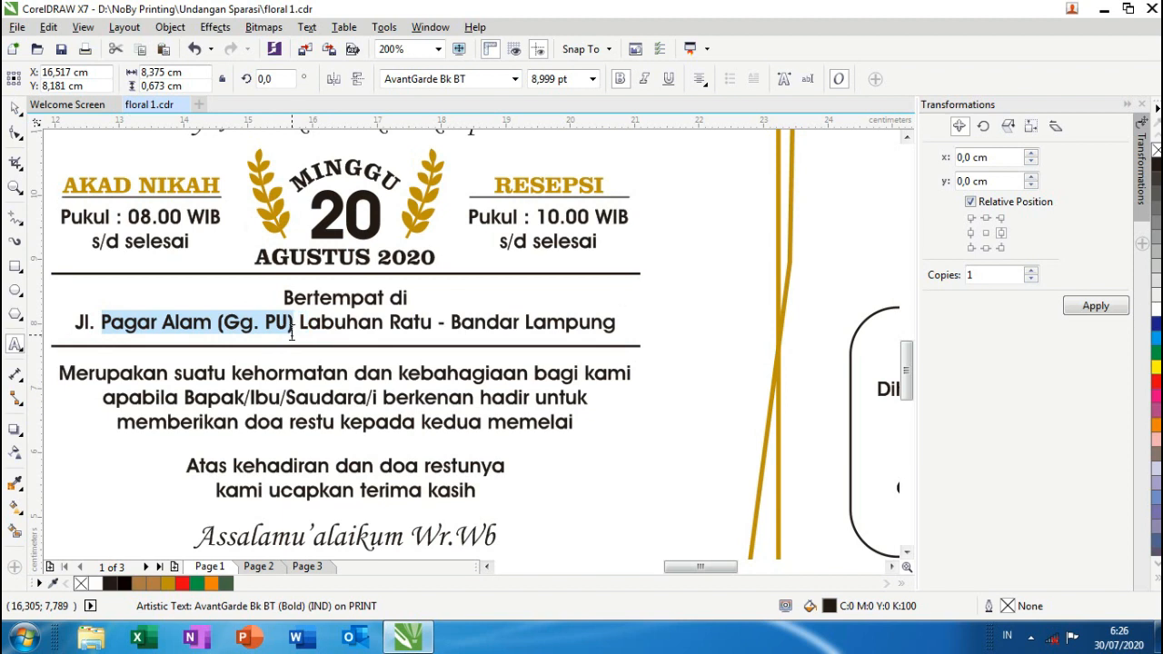
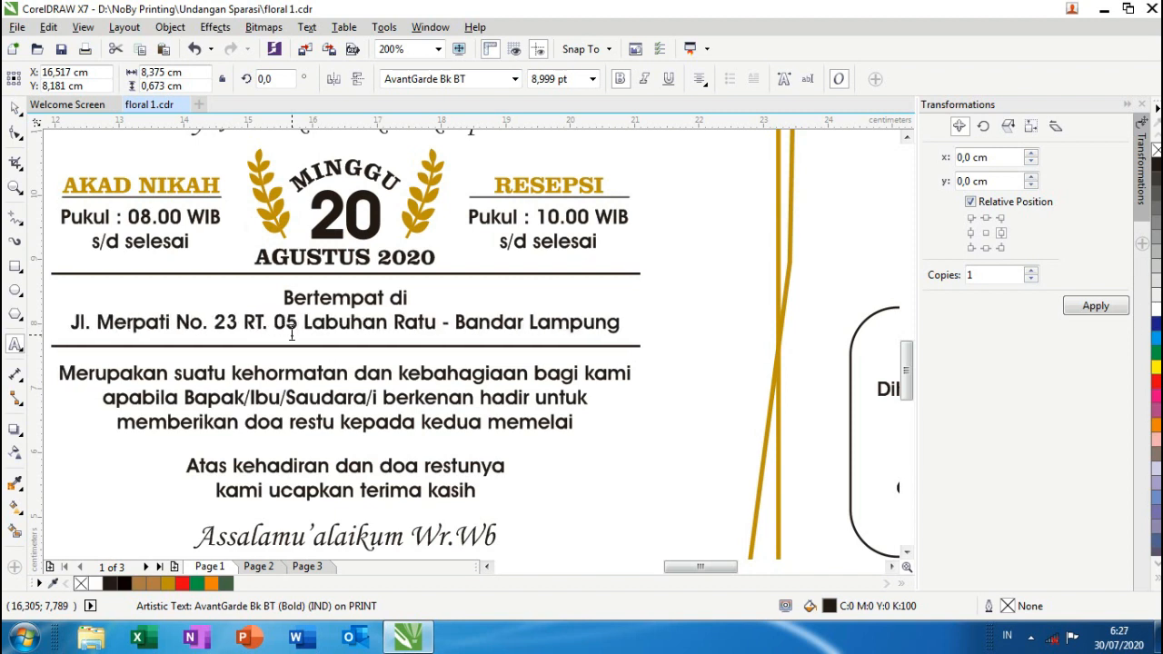
{"action": "scroll", "coordinate": [341, 328], "scroll_direction": "down", "scroll_amount": 2}
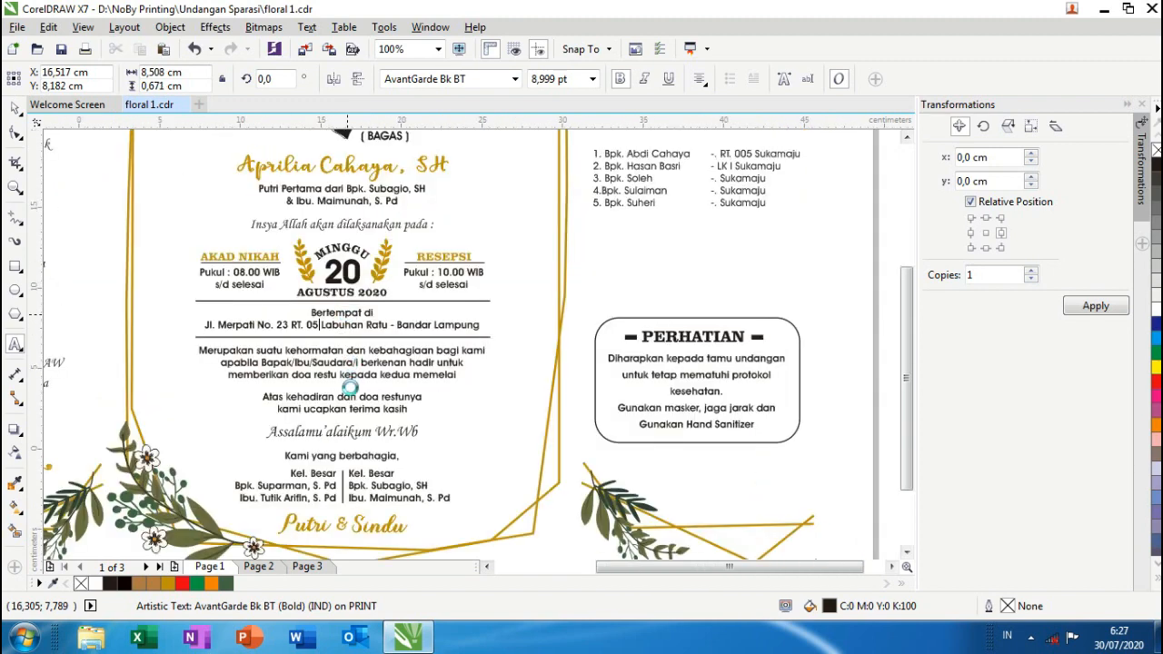
{"action": "scroll", "coordinate": [348, 391], "scroll_direction": "up", "scroll_amount": 2}
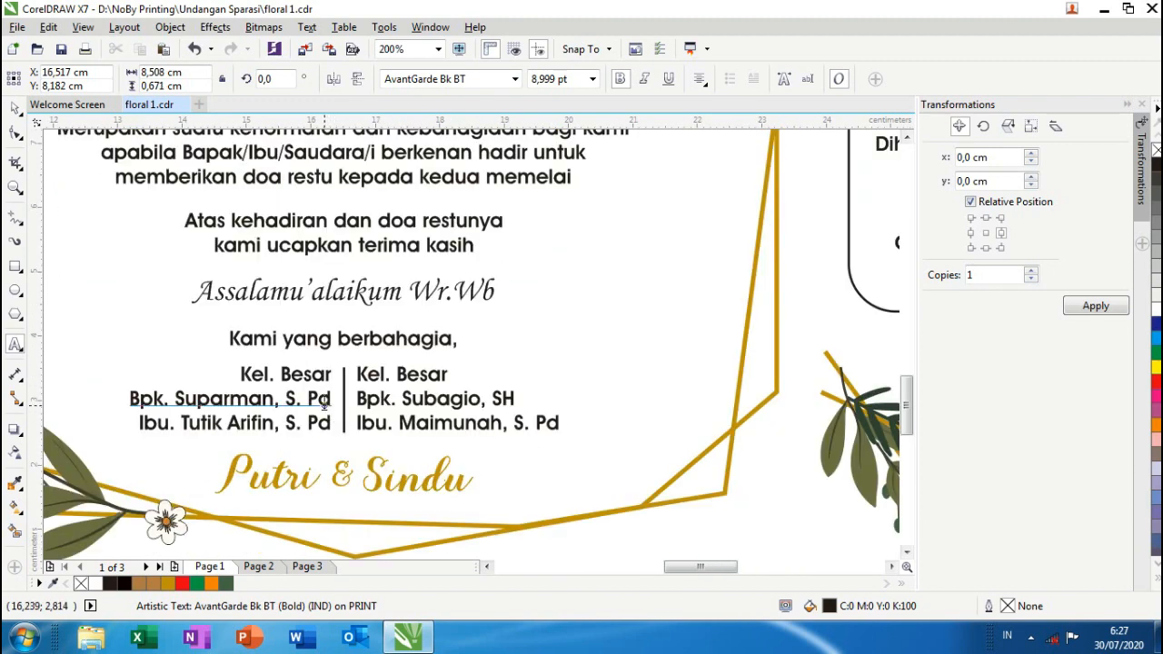
{"action": "scroll", "coordinate": [300, 363], "scroll_direction": "down", "scroll_amount": 2}
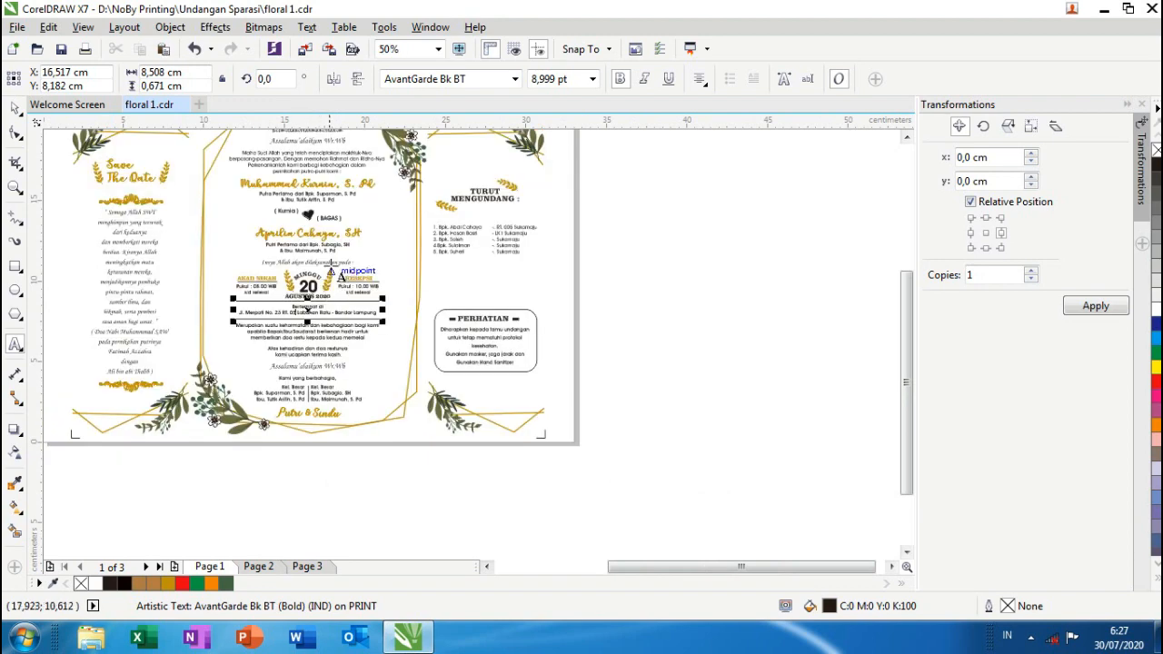
{"action": "scroll", "coordinate": [318, 241], "scroll_direction": "up", "scroll_amount": 1}
{"action": "scroll", "coordinate": [291, 441], "scroll_direction": "down", "scroll_amount": 2}
- Replace BAGAS in the brackets beside the heart with the bride's nickname
{"action": "scroll", "coordinate": [291, 393], "scroll_direction": "up", "scroll_amount": 3}
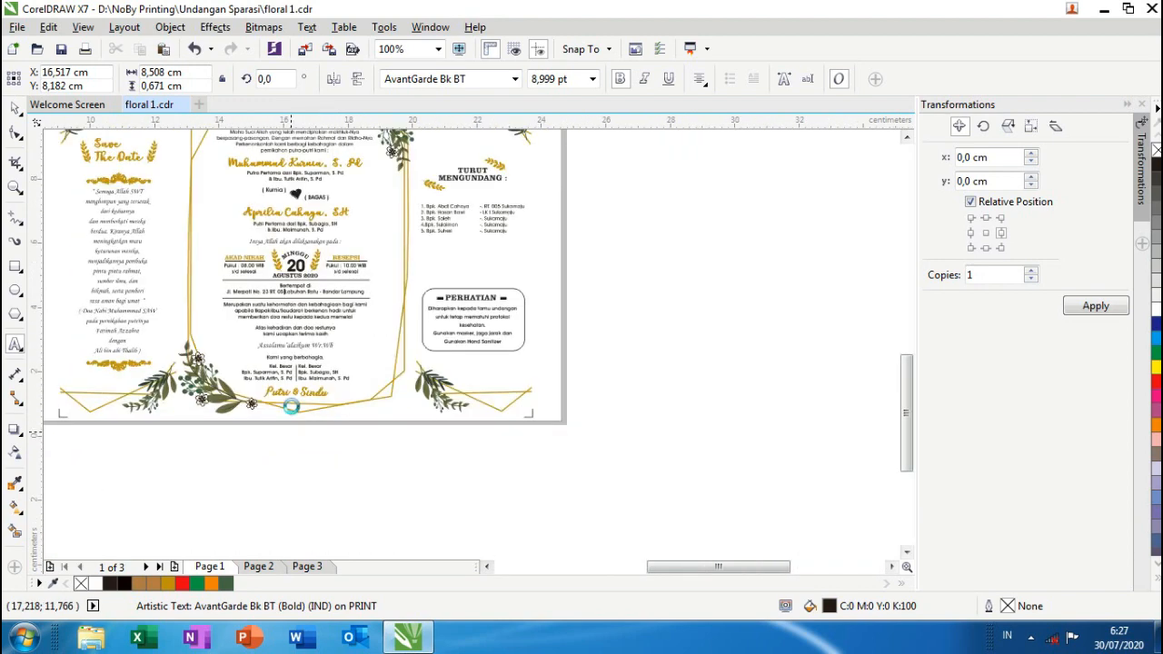
{"action": "left_click_drag", "start_coordinate": [183, 353], "coordinate": [275, 354]}
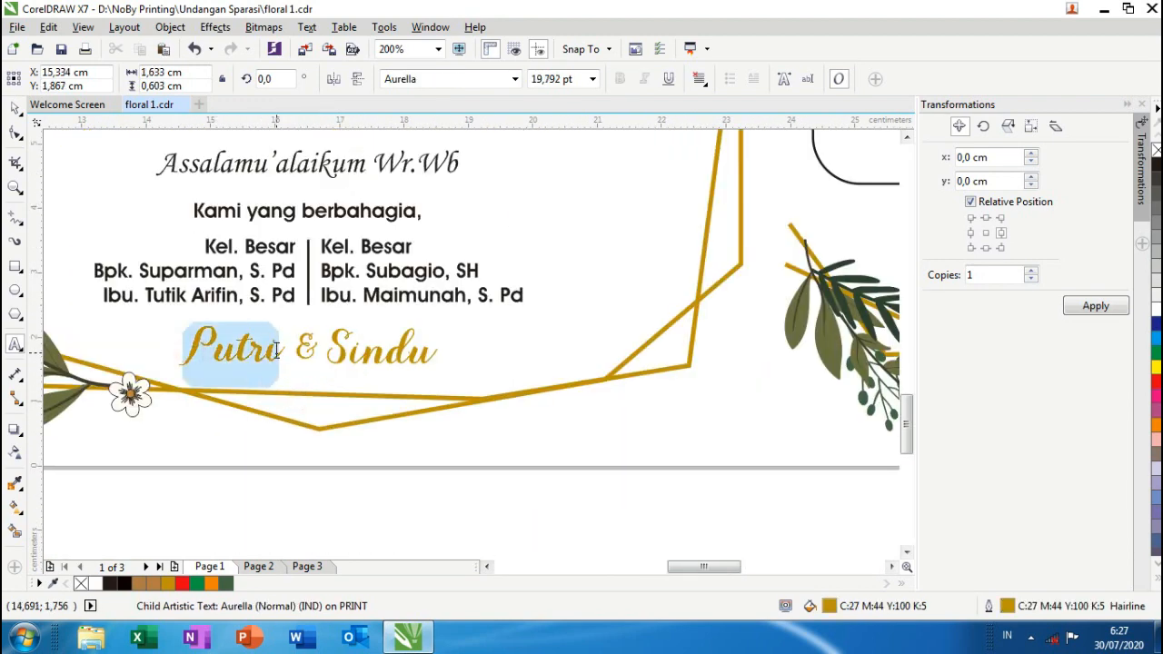
{"action": "scroll", "coordinate": [282, 354], "scroll_direction": "up", "scroll_amount": 1}
{"action": "scroll", "coordinate": [287, 354], "scroll_direction": "up", "scroll_amount": 1}
{"action": "scroll", "coordinate": [303, 304], "scroll_direction": "down", "scroll_amount": 4}
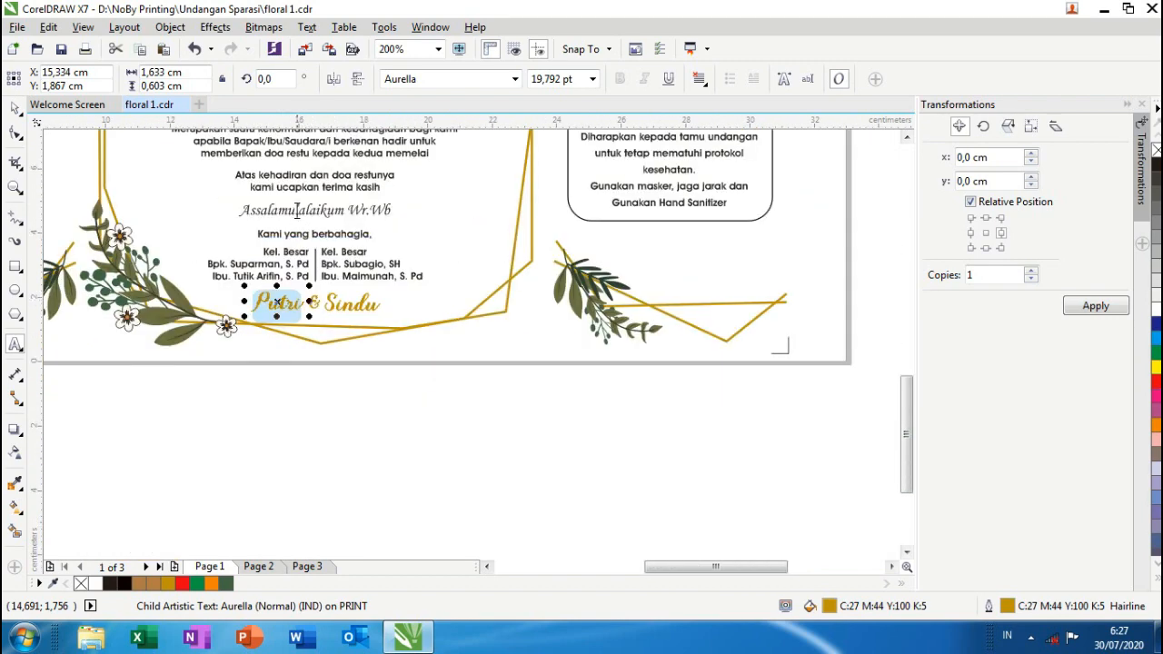
{"action": "scroll", "coordinate": [306, 194], "scroll_direction": "down", "scroll_amount": 2}
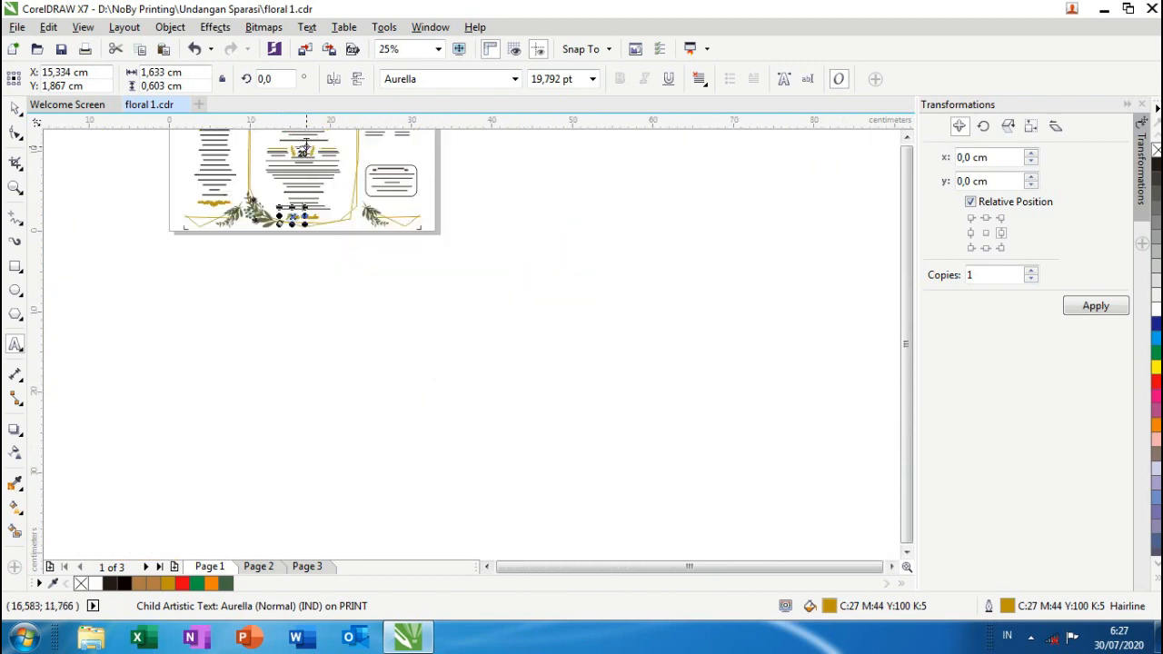
{"action": "scroll", "coordinate": [298, 149], "scroll_direction": "up", "scroll_amount": 1}
{"action": "scroll", "coordinate": [298, 148], "scroll_direction": "down", "scroll_amount": 3}
{"action": "scroll", "coordinate": [298, 264], "scroll_direction": "up", "scroll_amount": 3}
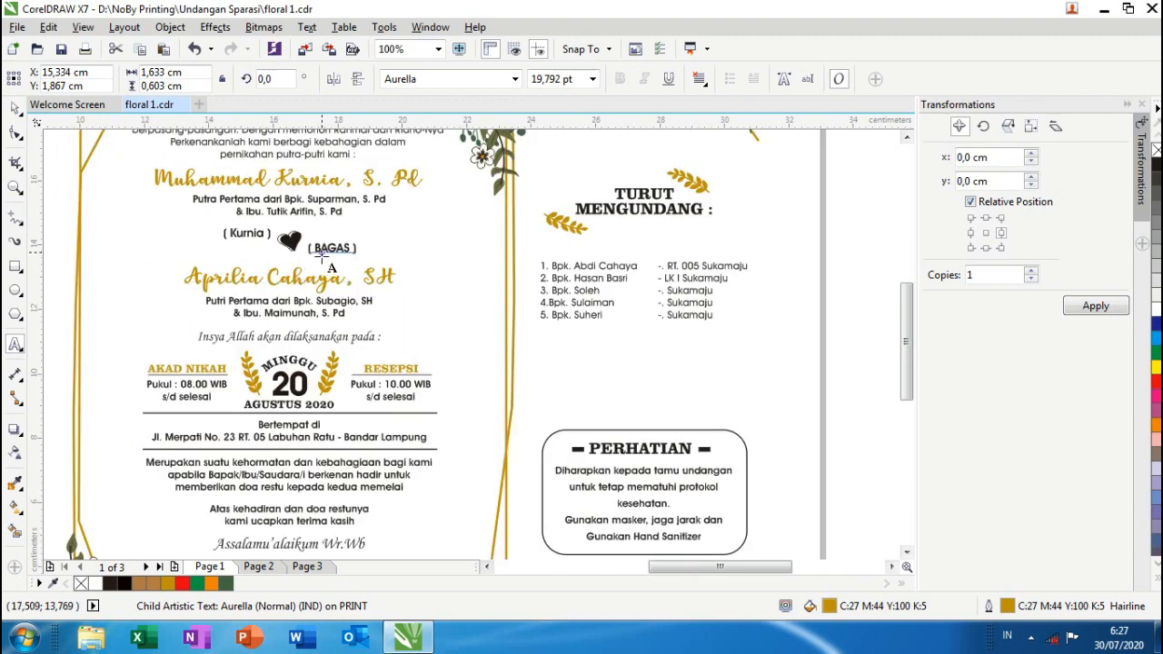
{"action": "scroll", "coordinate": [320, 257], "scroll_direction": "up", "scroll_amount": 1}
{"action": "left_click_drag", "start_coordinate": [309, 242], "coordinate": [378, 243]}
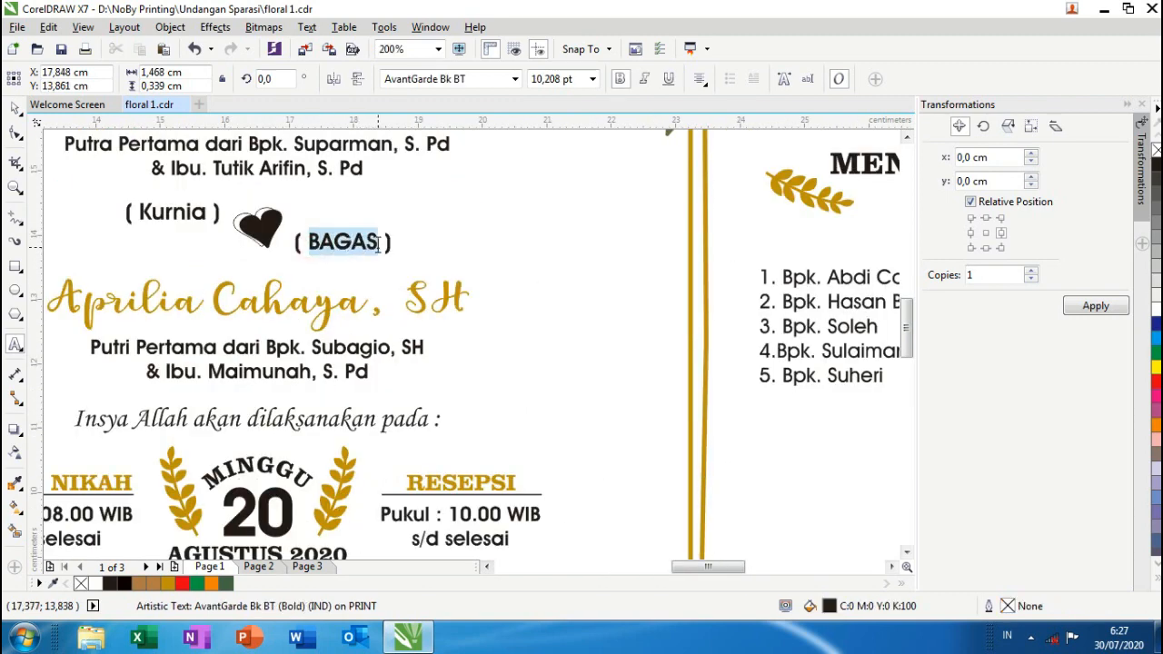
{"action": "type", "text": "Apri"}
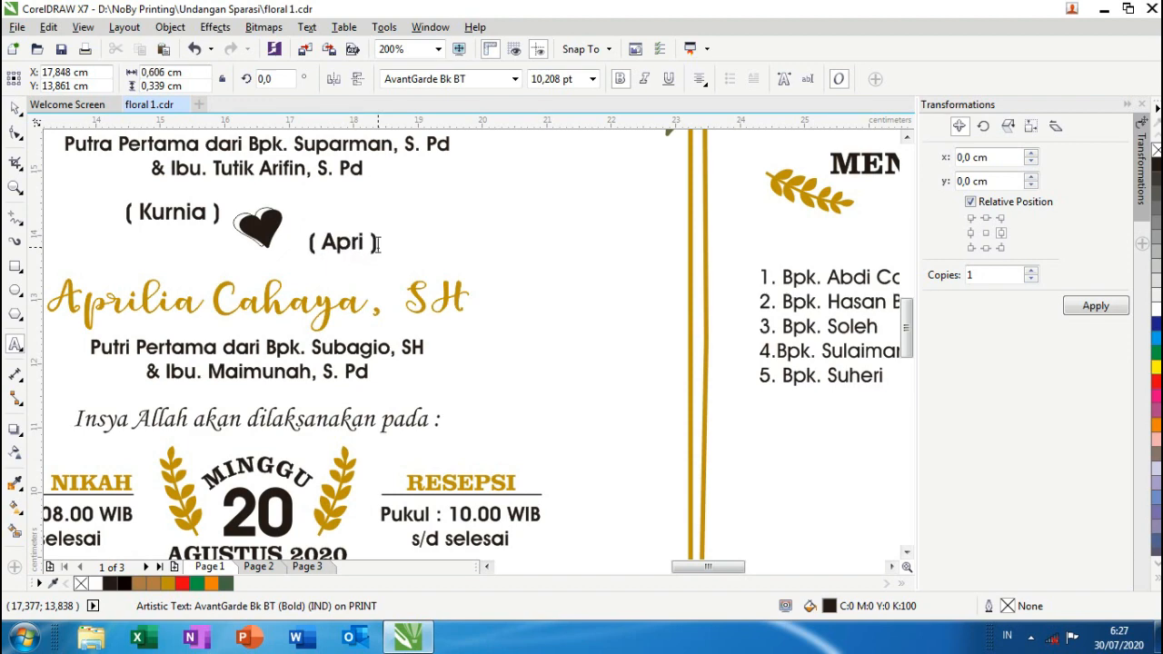
{"action": "type", "text": "lia"}
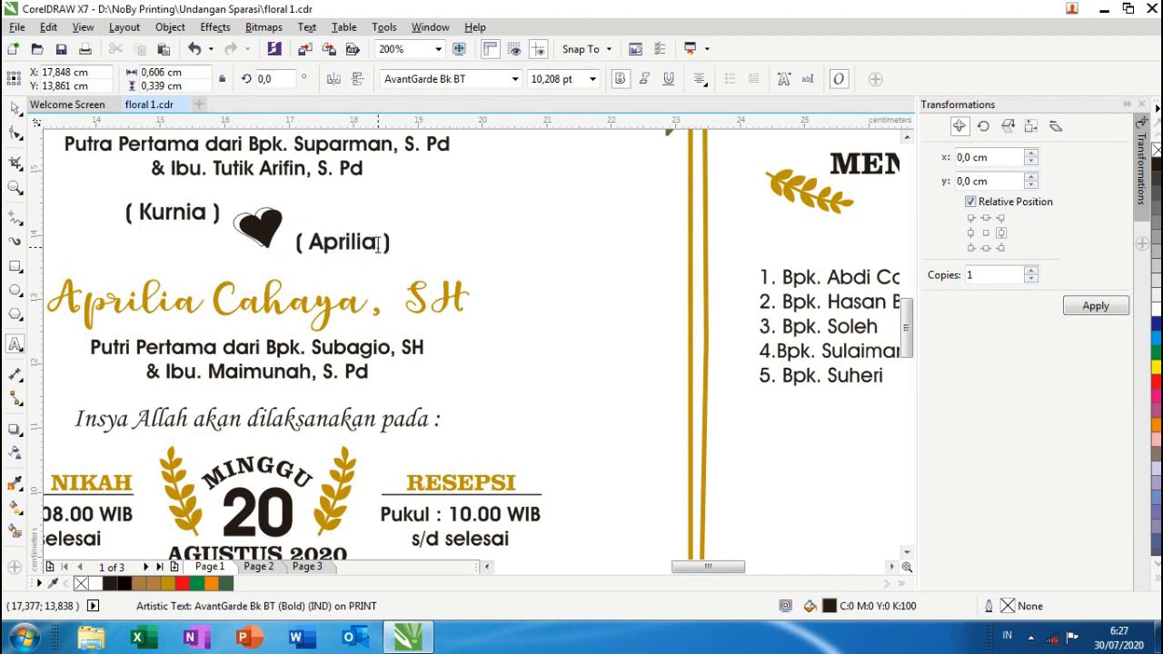
{"action": "scroll", "coordinate": [378, 244], "scroll_direction": "down", "scroll_amount": 3}
{"action": "scroll", "coordinate": [310, 315], "scroll_direction": "up", "scroll_amount": 4}
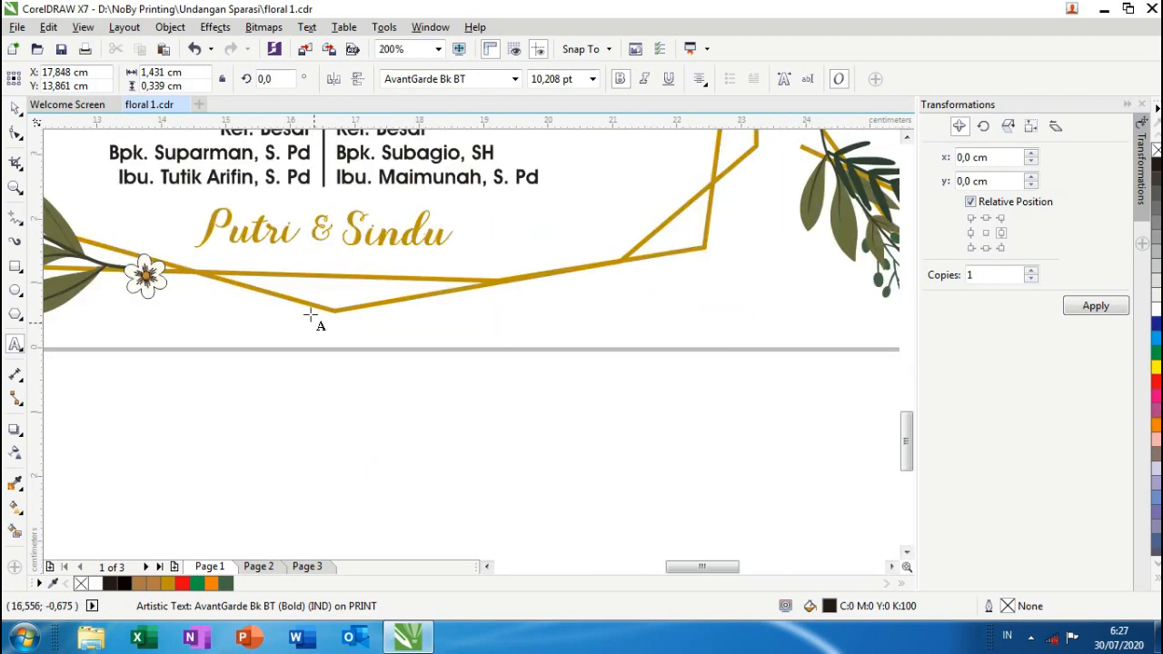
- Replace Putri in the closing signature with the groom's nickname
{"action": "left_click_drag", "start_coordinate": [200, 229], "coordinate": [293, 238]}
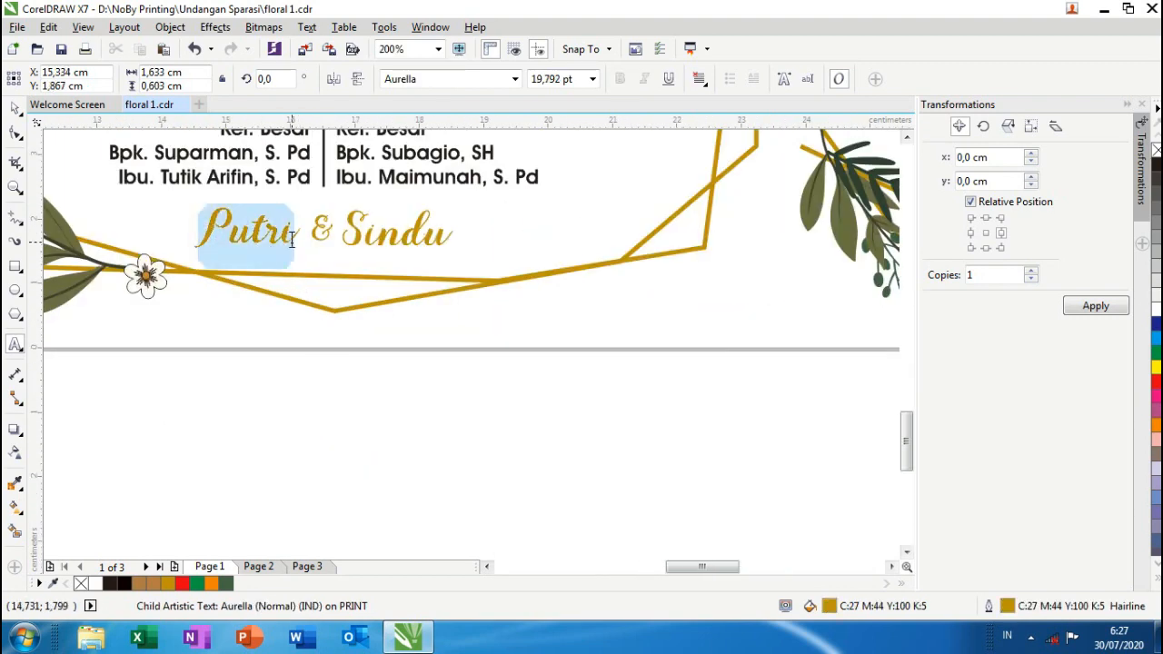
{"action": "type", "text": "Kurn"}
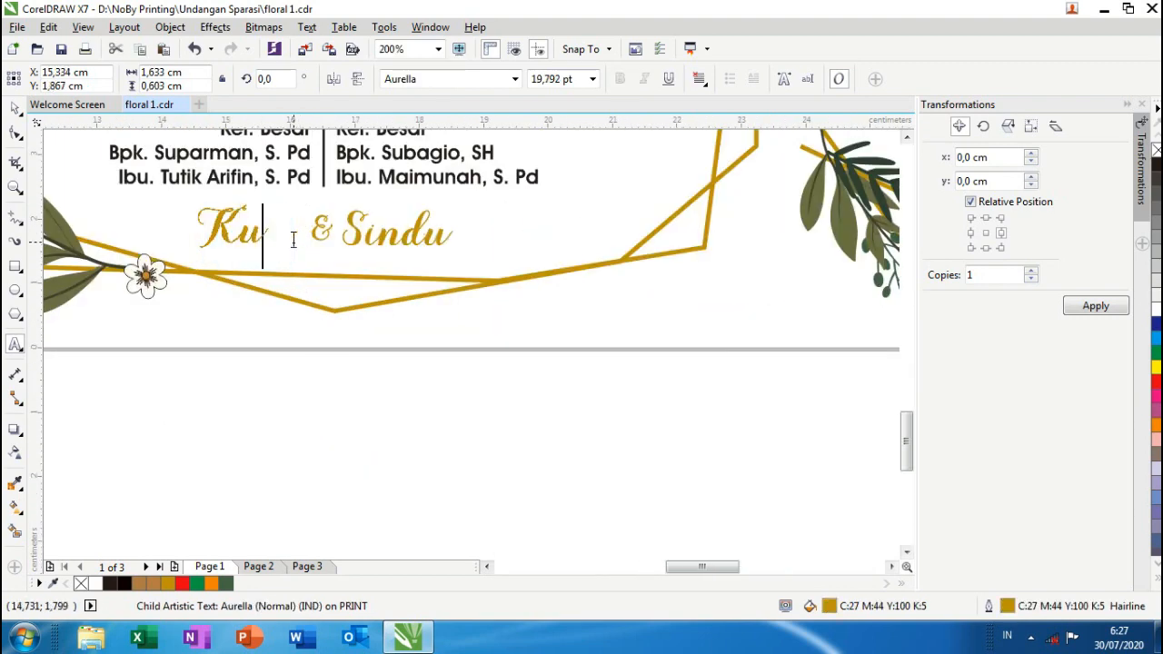
{"action": "type", "text": "ia"}
{"action": "scroll", "coordinate": [351, 324], "scroll_direction": "down", "scroll_amount": 4}
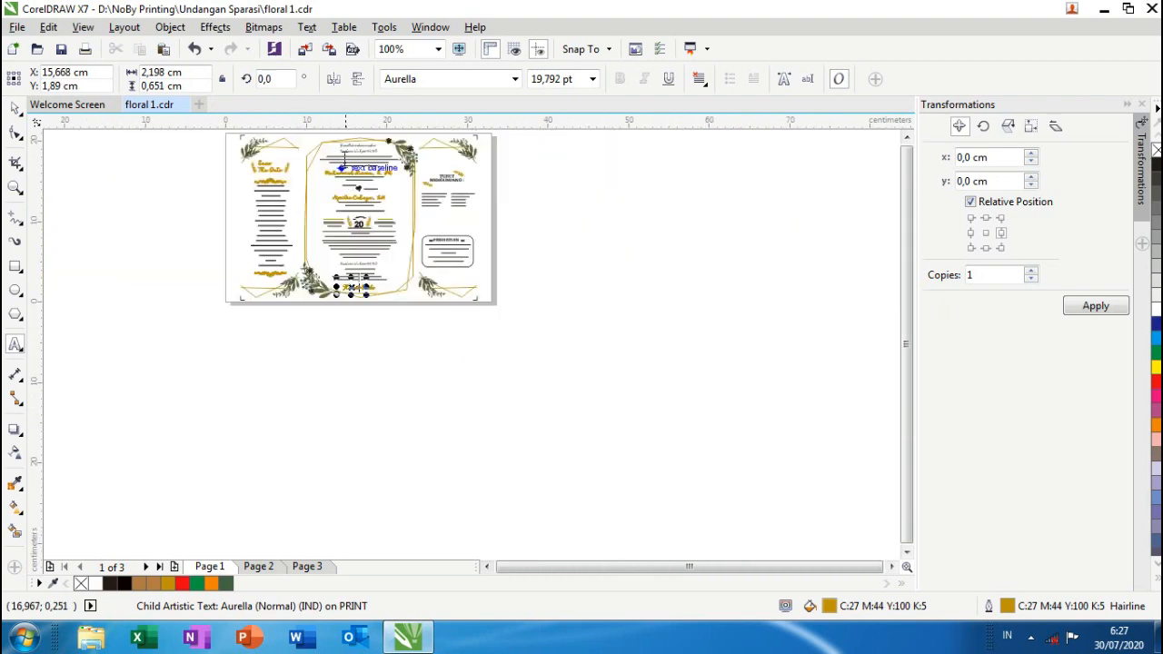
{"action": "scroll", "coordinate": [357, 185], "scroll_direction": "up", "scroll_amount": 2}
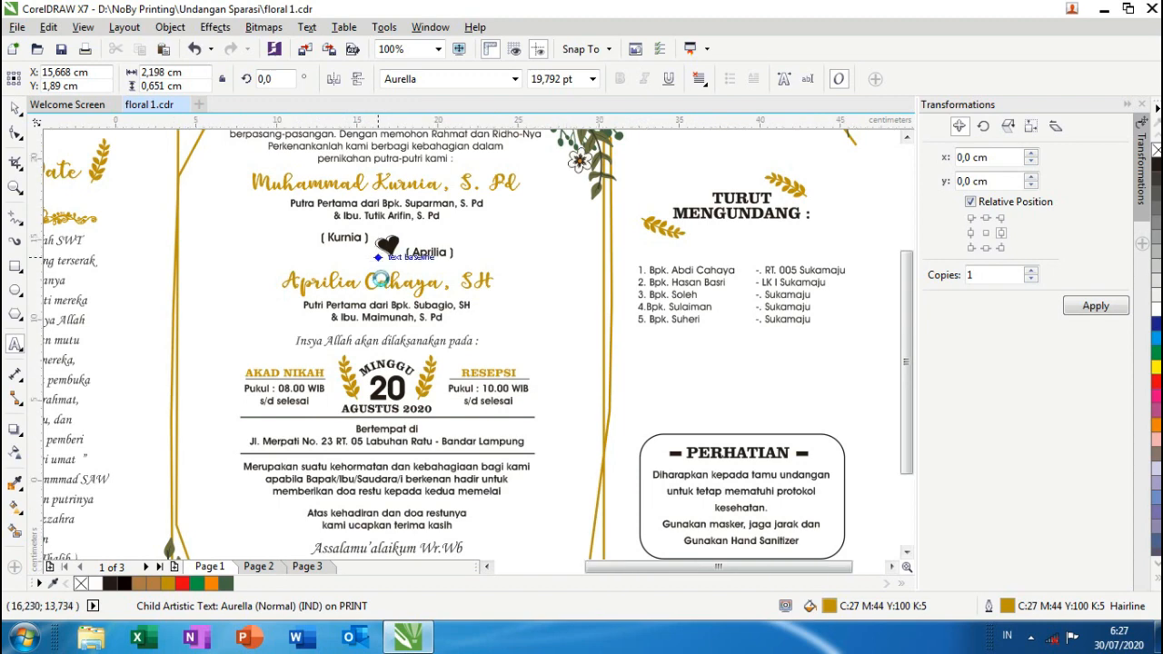
{"action": "scroll", "coordinate": [375, 247], "scroll_direction": "down", "scroll_amount": 3}
{"action": "scroll", "coordinate": [374, 527], "scroll_direction": "up", "scroll_amount": 5}
{"action": "scroll", "coordinate": [374, 527], "scroll_direction": "down", "scroll_amount": 3}
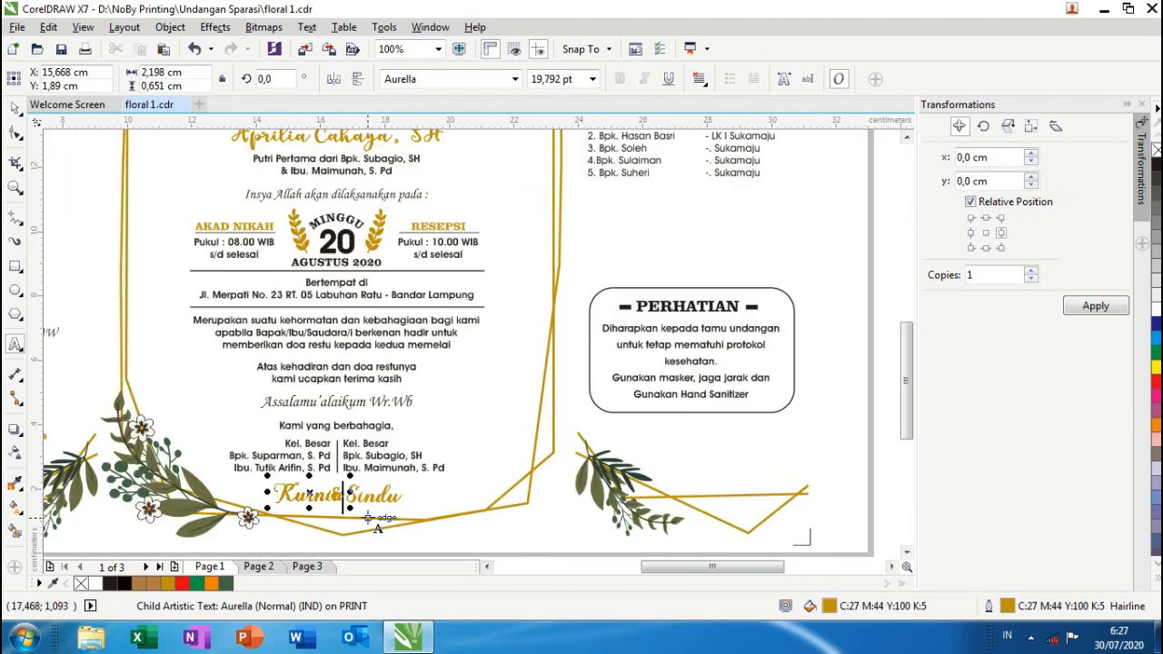
{"action": "scroll", "coordinate": [359, 500], "scroll_direction": "up", "scroll_amount": 3}
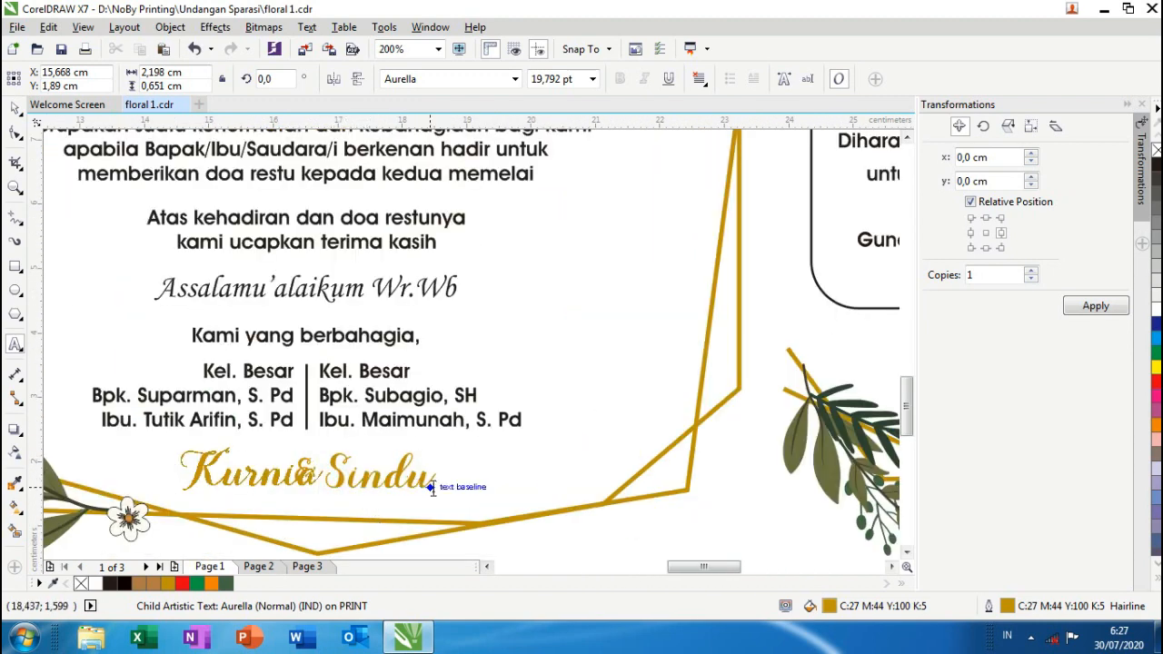
- Move the groom's nickname left so it clears the ampersand
{"action": "left_click", "coordinate": [318, 488]}
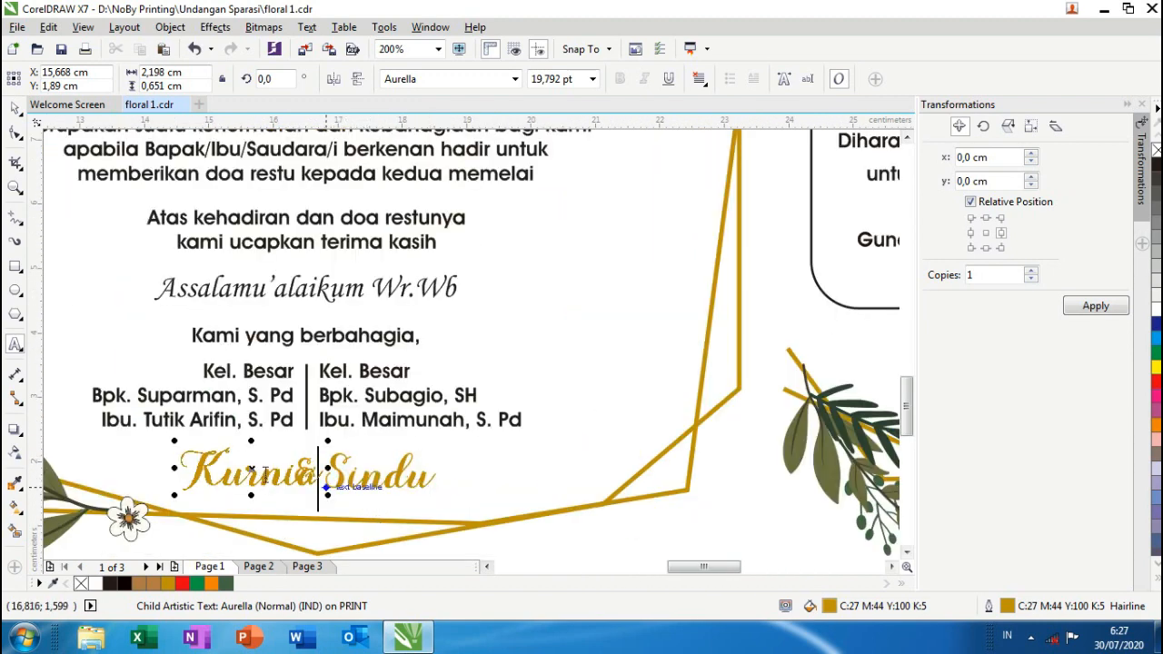
{"action": "left_click", "coordinate": [15, 110]}
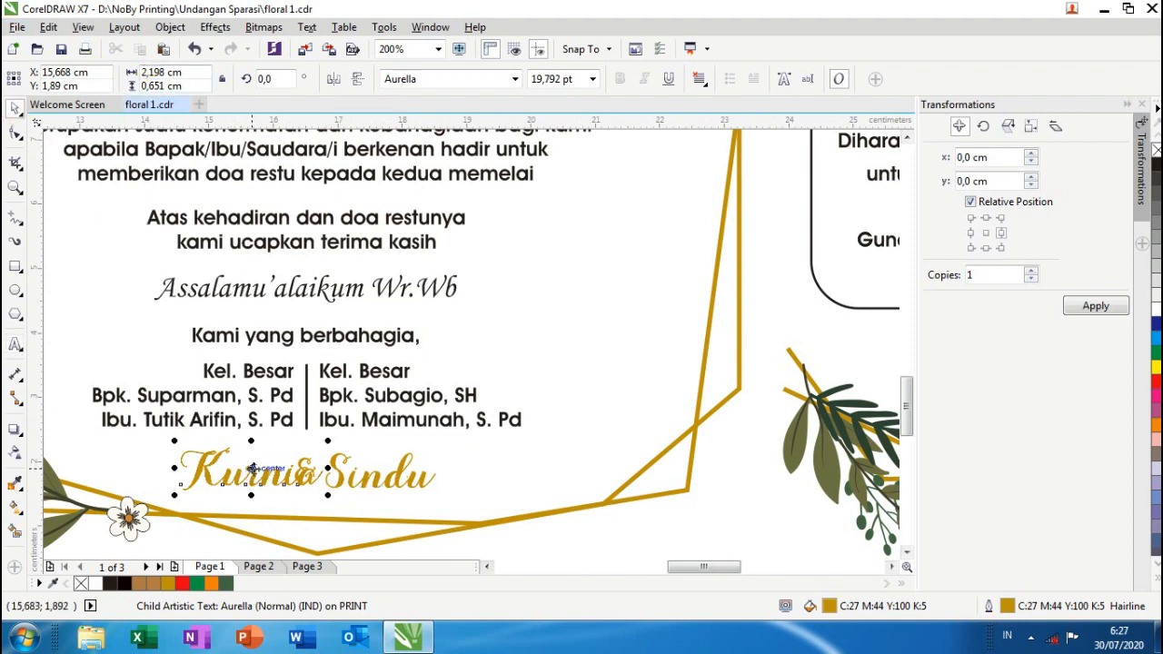
{"action": "left_click_drag", "start_coordinate": [249, 472], "coordinate": [215, 464]}
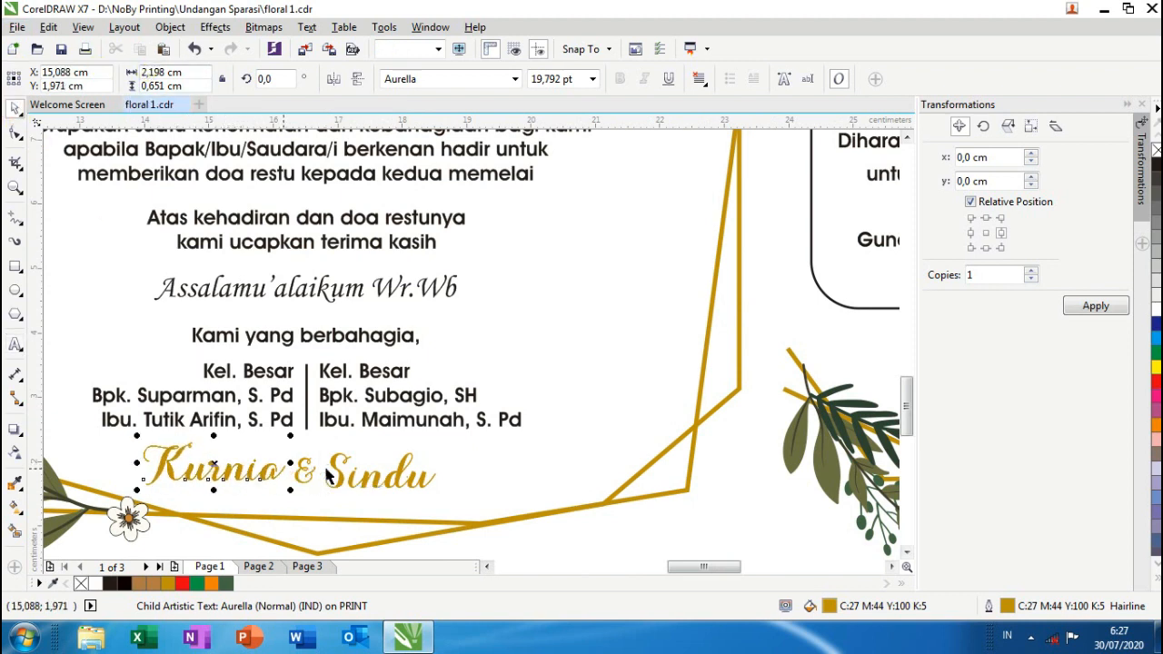
- Ungroup the family-names group and then the closing couple-names group
{"action": "left_click", "coordinate": [216, 465]}
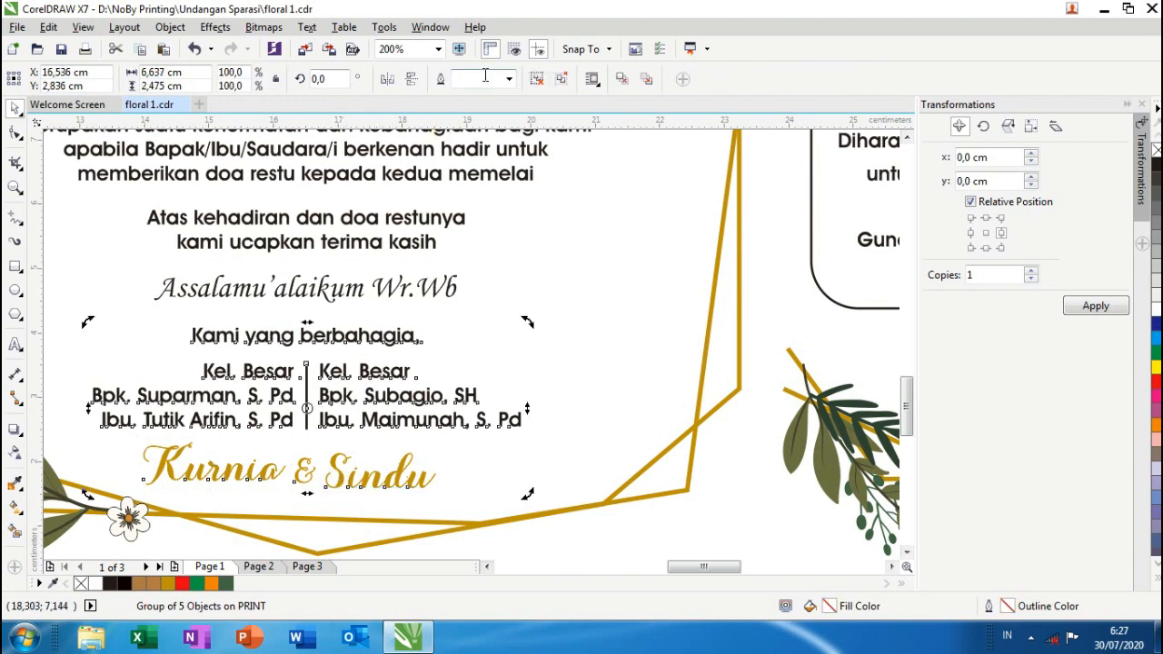
{"action": "left_click", "coordinate": [536, 79]}
{"action": "scroll", "coordinate": [474, 317], "scroll_direction": "down", "scroll_amount": 2}
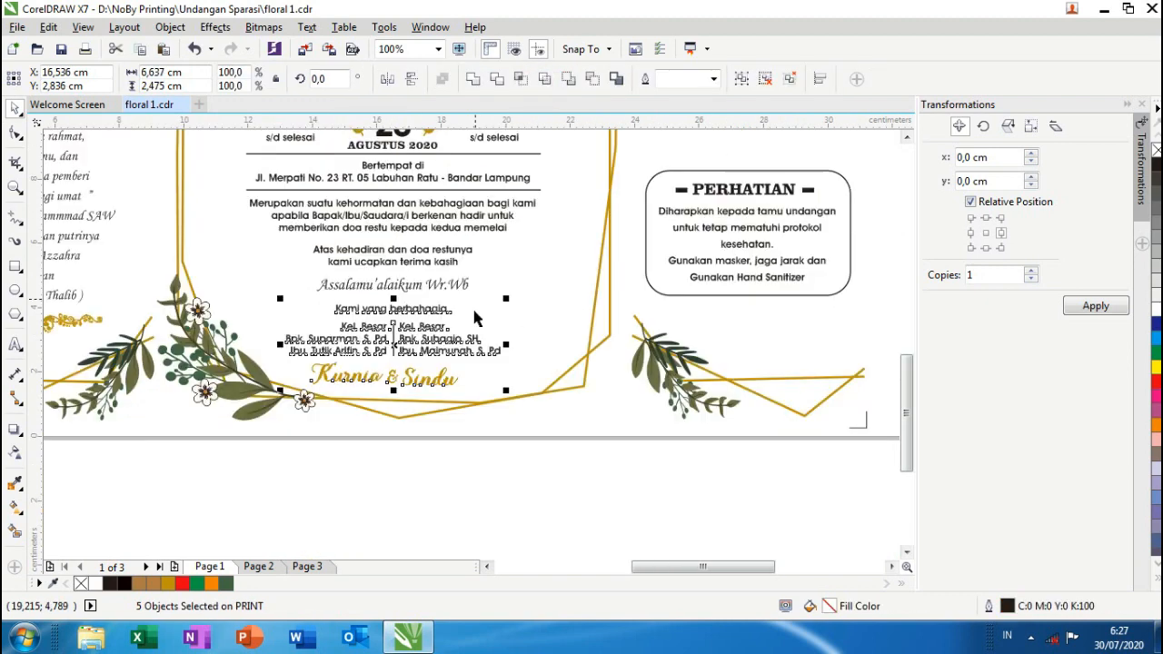
{"action": "left_click", "coordinate": [457, 475]}
{"action": "scroll", "coordinate": [433, 389], "scroll_direction": "up", "scroll_amount": 2}
{"action": "double_click", "coordinate": [430, 381]}
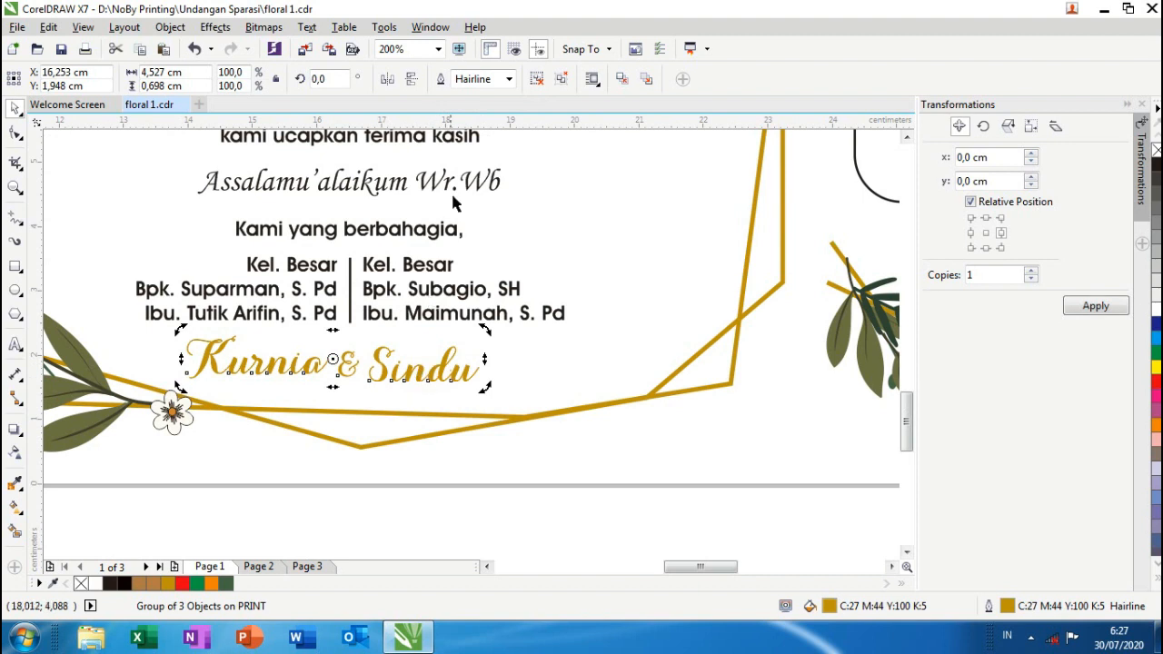
{"action": "left_click", "coordinate": [534, 79]}
{"action": "left_click", "coordinate": [491, 527]}
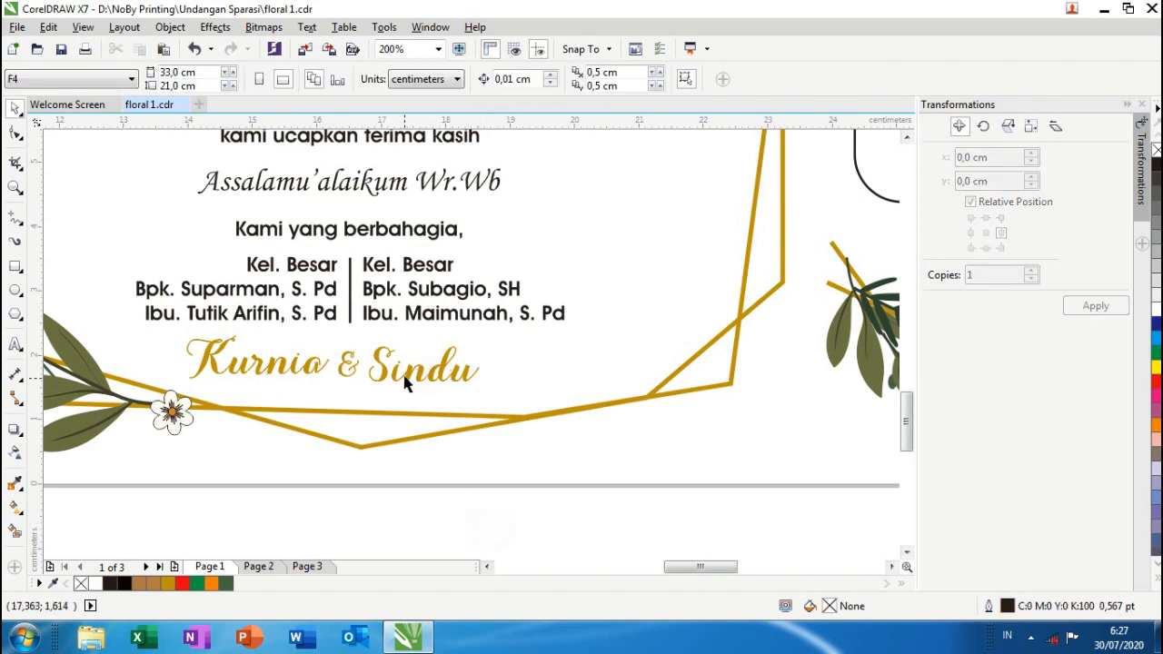
{"action": "left_click", "coordinate": [404, 372]}
- Replace the second closing name with the bride's nickname
{"action": "left_click_drag", "start_coordinate": [372, 371], "coordinate": [474, 370]}
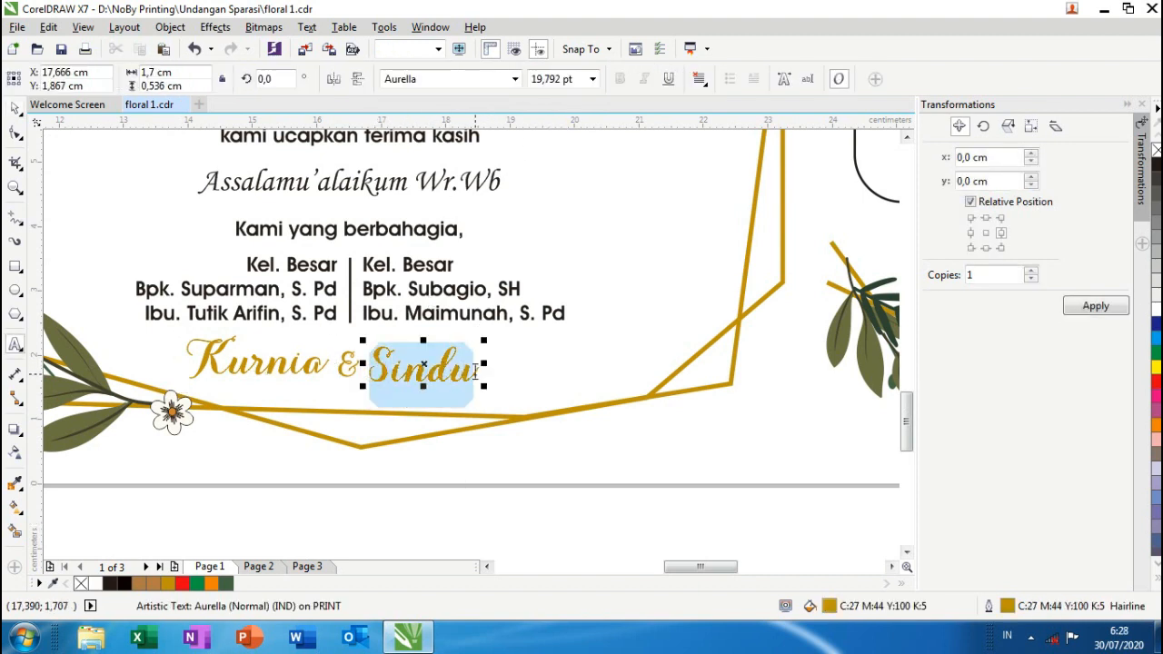
{"action": "type", "text": "Apr"}
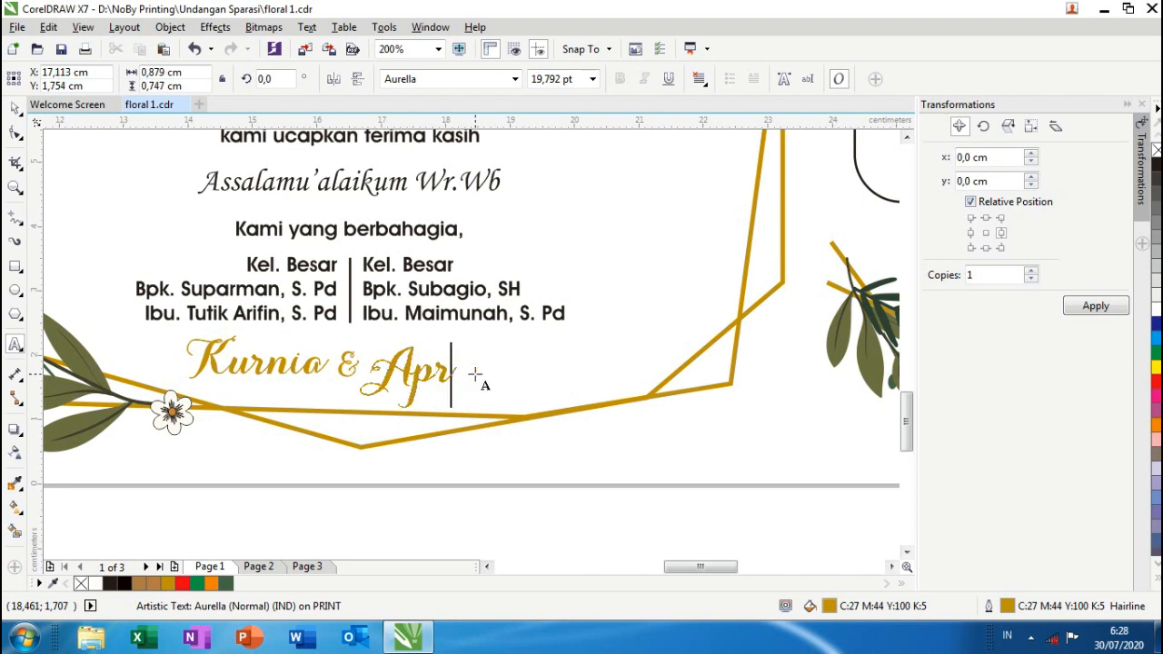
{"action": "type", "text": "ilia"}
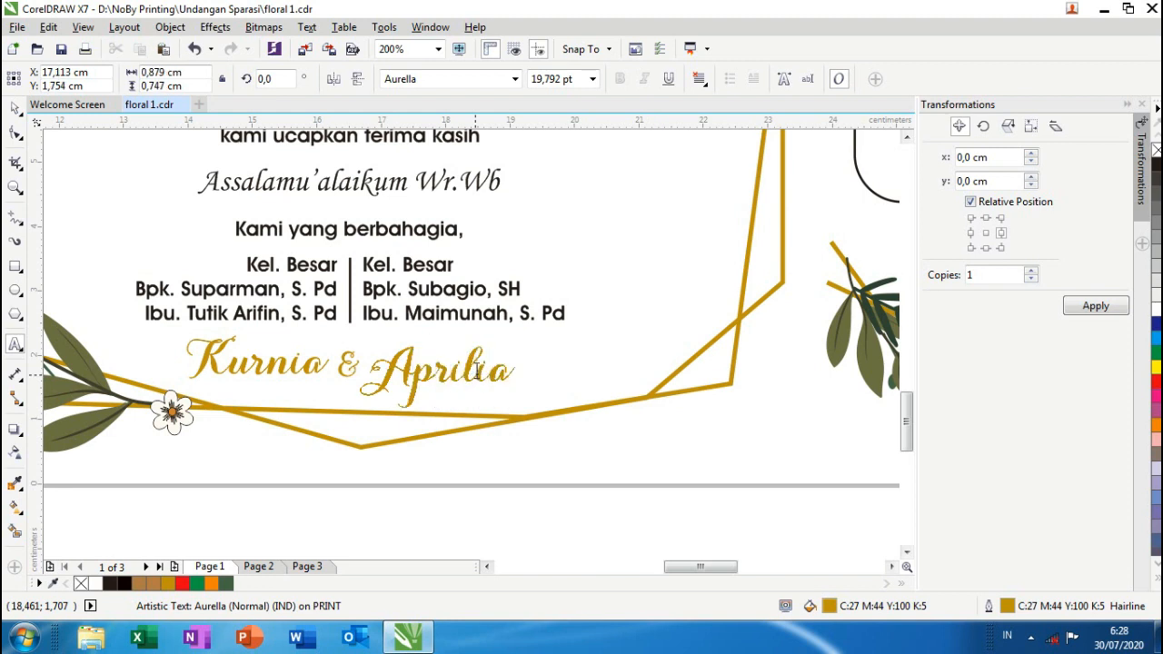
{"action": "left_click", "coordinate": [15, 108]}
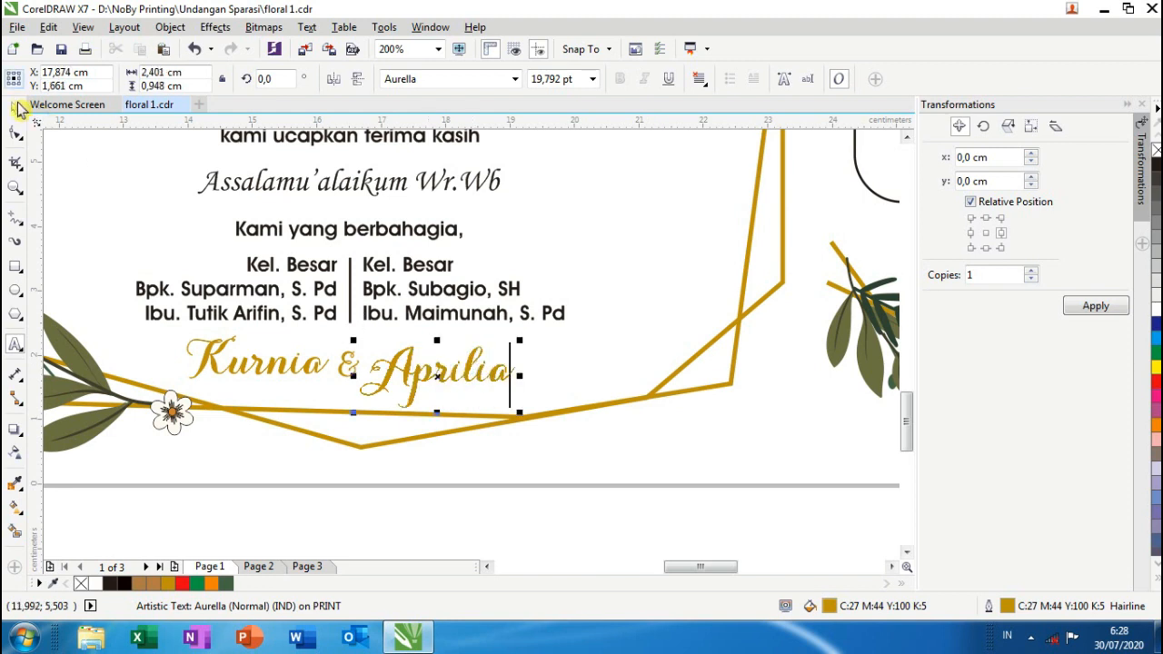
- Nudge the bride's nickname slightly upward beside the ampersand
{"action": "left_click", "coordinate": [348, 362]}
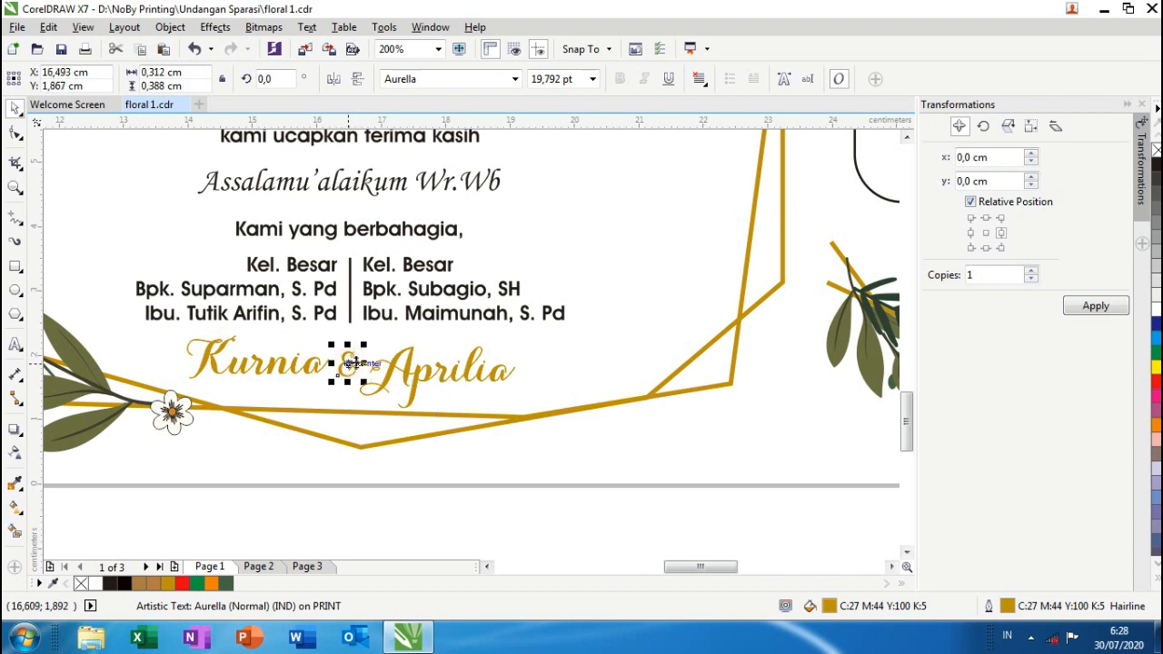
{"action": "left_click", "coordinate": [423, 380]}
{"action": "double_click", "coordinate": [434, 375]}
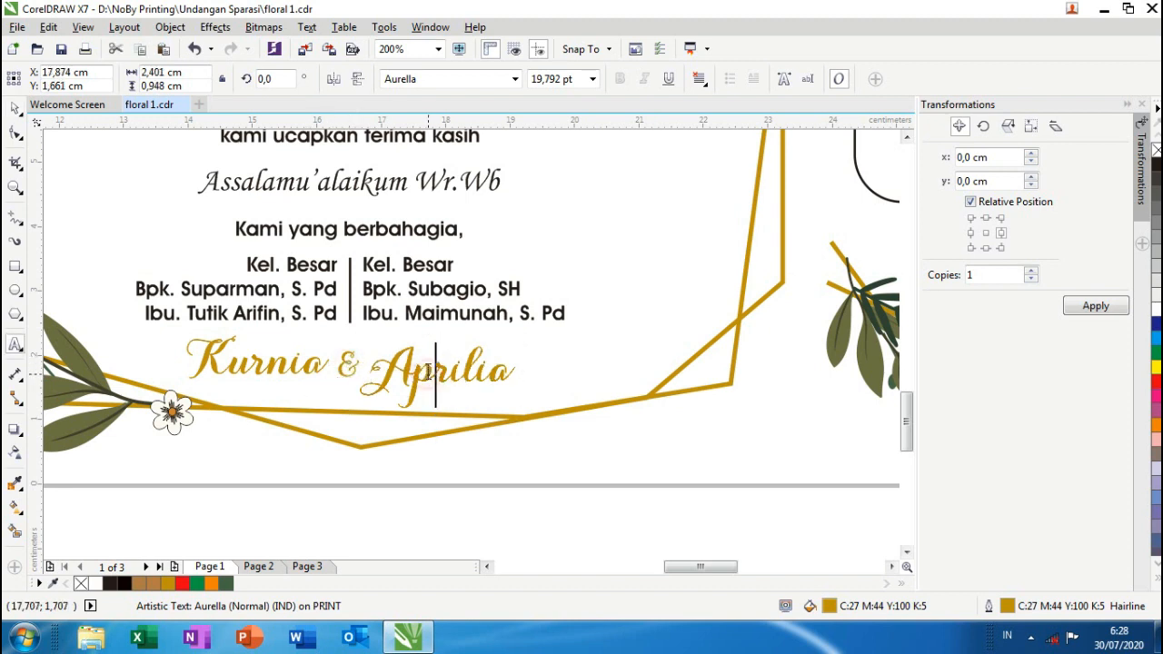
{"action": "left_click", "coordinate": [15, 108]}
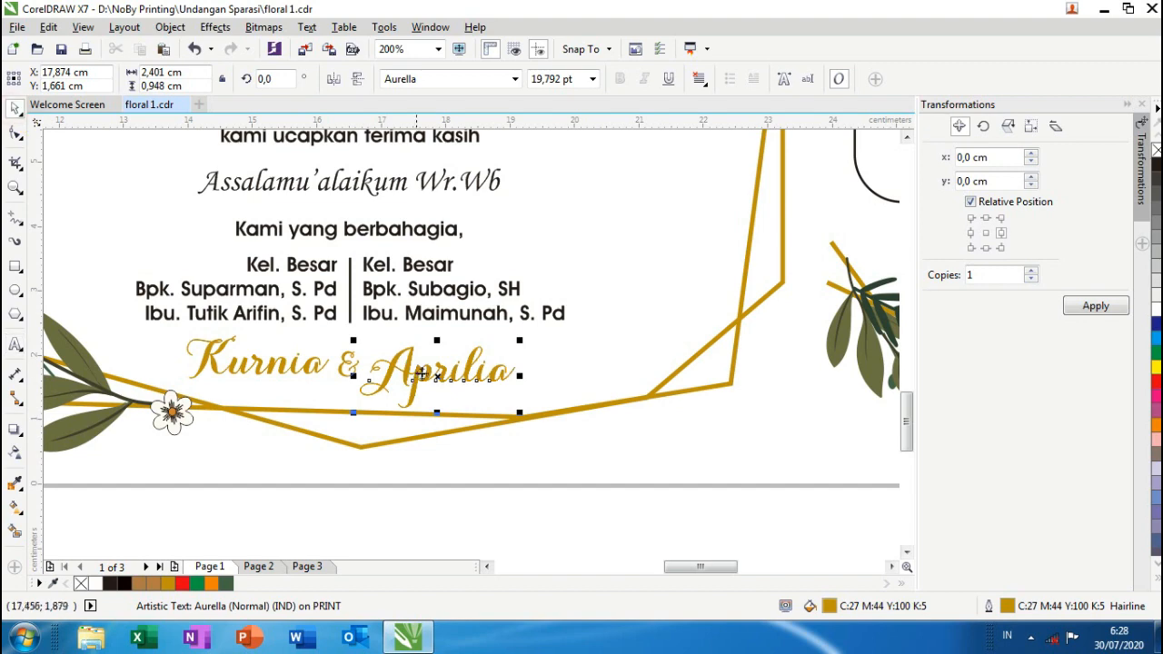
{"action": "left_click_drag", "start_coordinate": [437, 377], "coordinate": [439, 365]}
{"action": "scroll", "coordinate": [440, 365], "scroll_direction": "down", "scroll_amount": 3}
{"action": "scroll", "coordinate": [592, 223], "scroll_direction": "down", "scroll_amount": 1}
- Ungroup the Turut Mengundang guest list and select the guest-names column
{"action": "scroll", "coordinate": [600, 195], "scroll_direction": "up", "scroll_amount": 4}
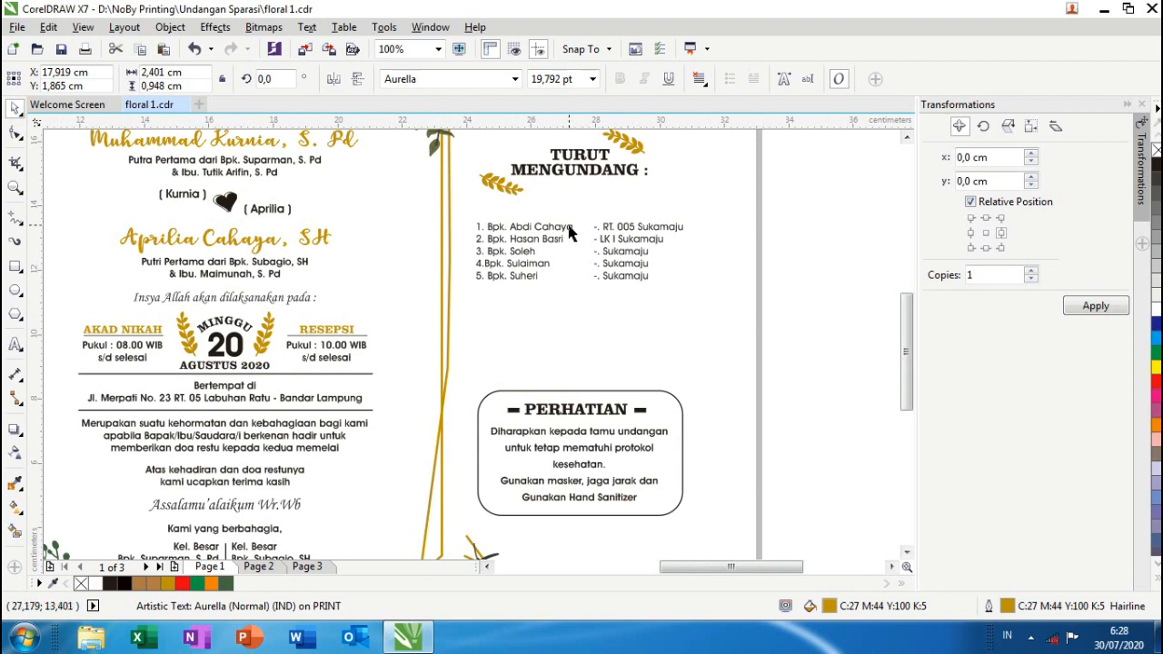
{"action": "left_click", "coordinate": [569, 233]}
{"action": "left_click", "coordinate": [543, 80]}
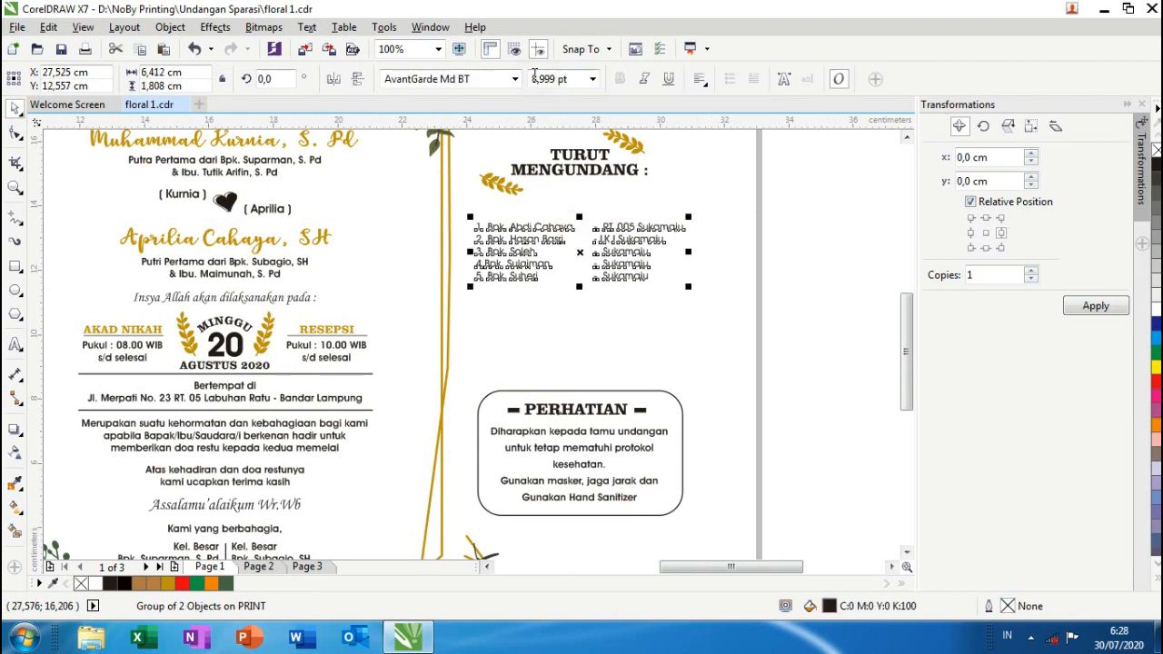
{"action": "left_click", "coordinate": [833, 227]}
{"action": "scroll", "coordinate": [560, 232], "scroll_direction": "up", "scroll_amount": 1}
{"action": "left_click", "coordinate": [560, 230]}
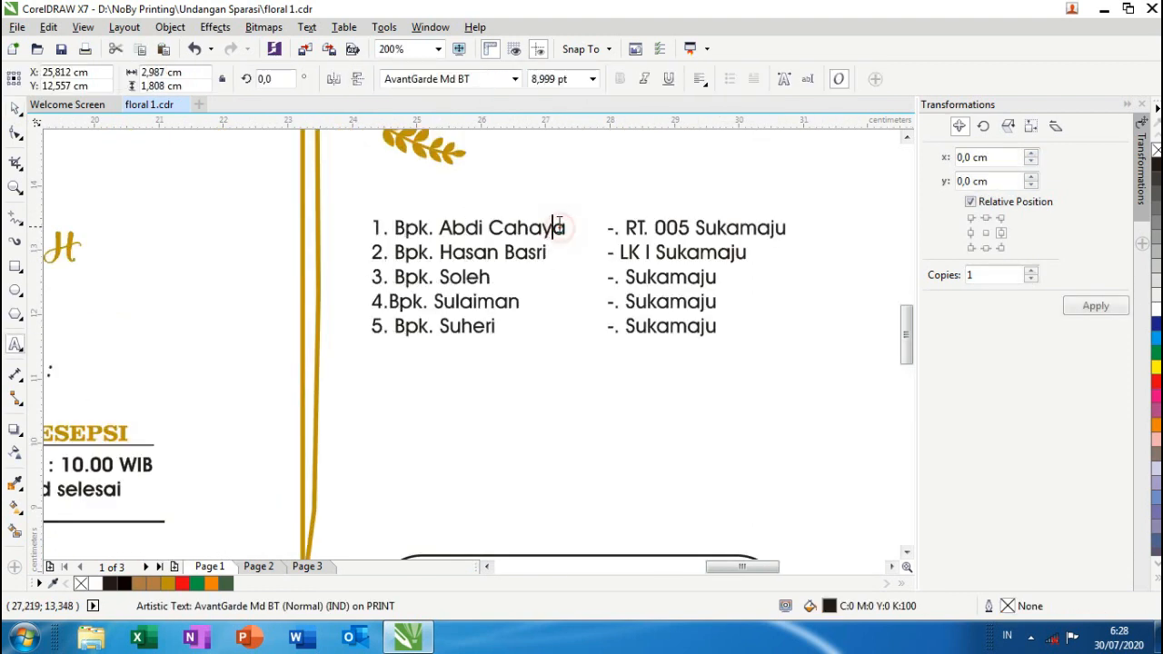
{"action": "scroll", "coordinate": [561, 227], "scroll_direction": "down", "scroll_amount": 1}
{"action": "scroll", "coordinate": [559, 222], "scroll_direction": "down", "scroll_amount": 1}
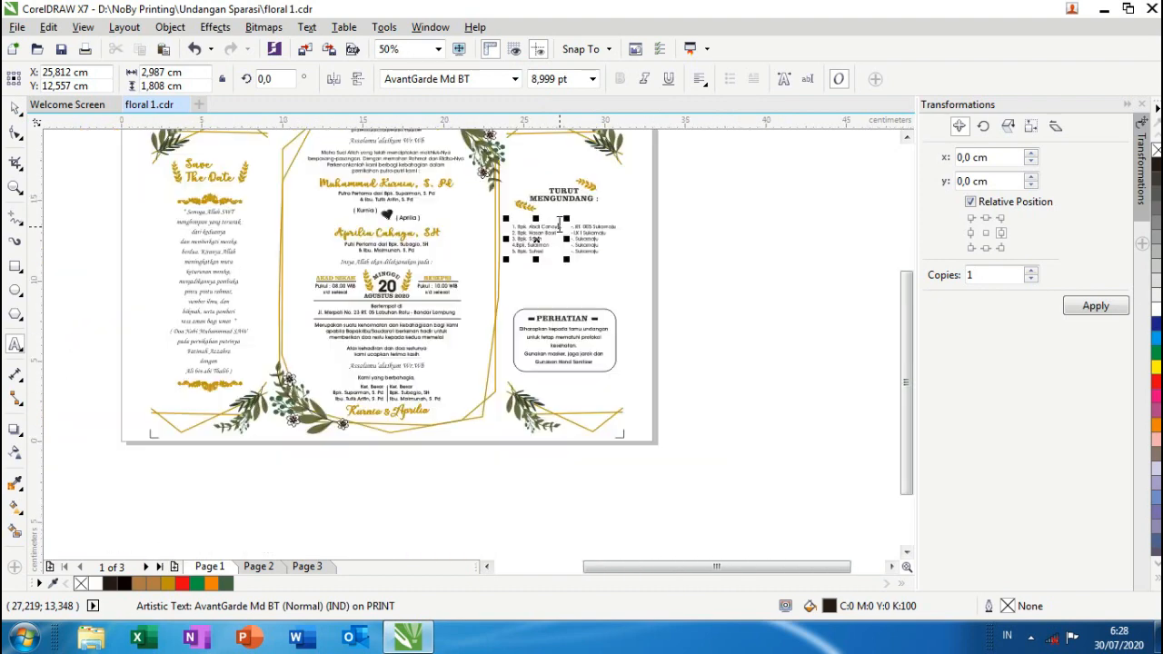
{"action": "scroll", "coordinate": [559, 225], "scroll_direction": "down", "scroll_amount": 1}
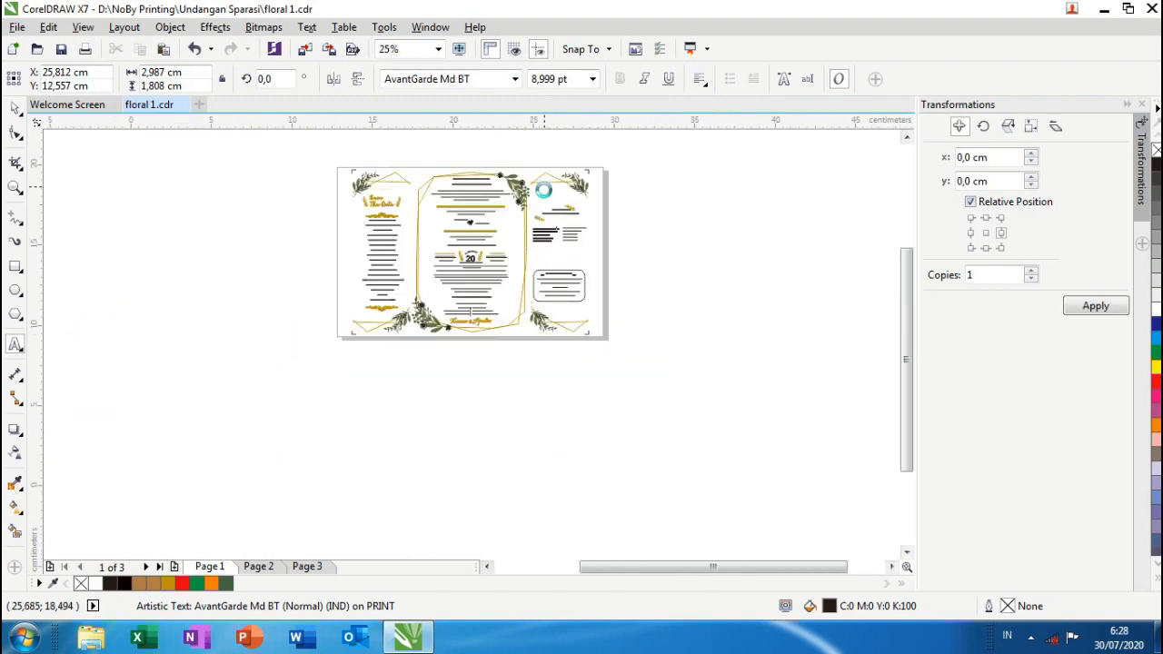
{"action": "scroll", "coordinate": [564, 174], "scroll_direction": "up", "scroll_amount": 1}
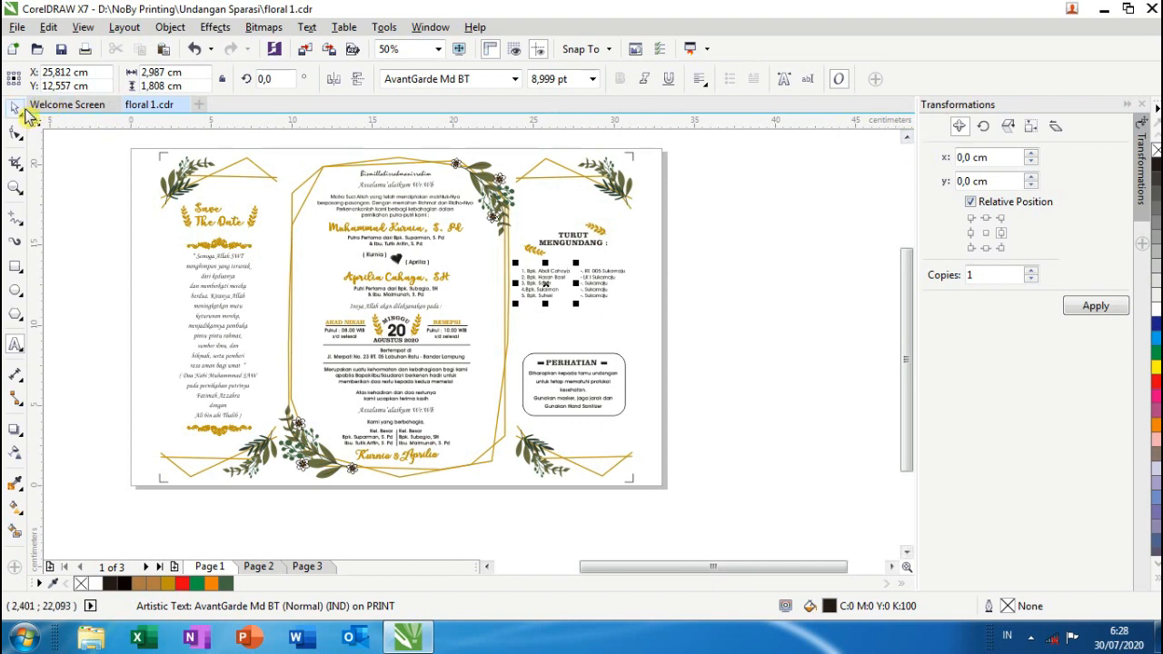
{"action": "scroll", "coordinate": [174, 427], "scroll_direction": "down", "scroll_amount": 1}
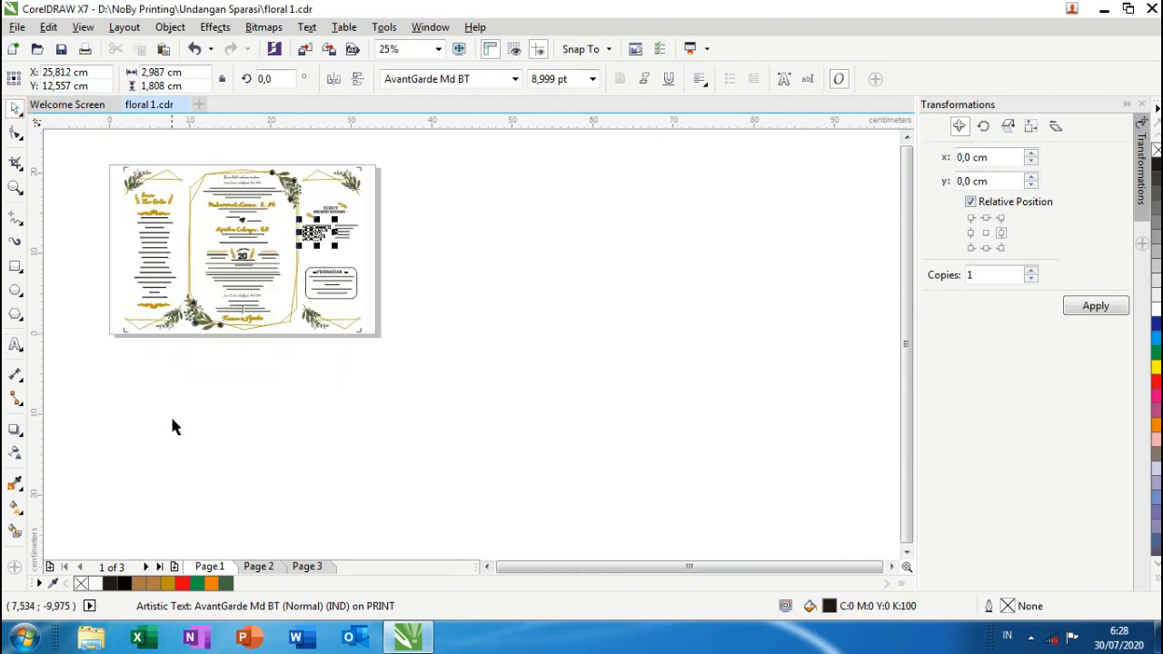
- Go to page 2 and ungroup its grouped artwork
{"action": "left_click", "coordinate": [260, 567]}
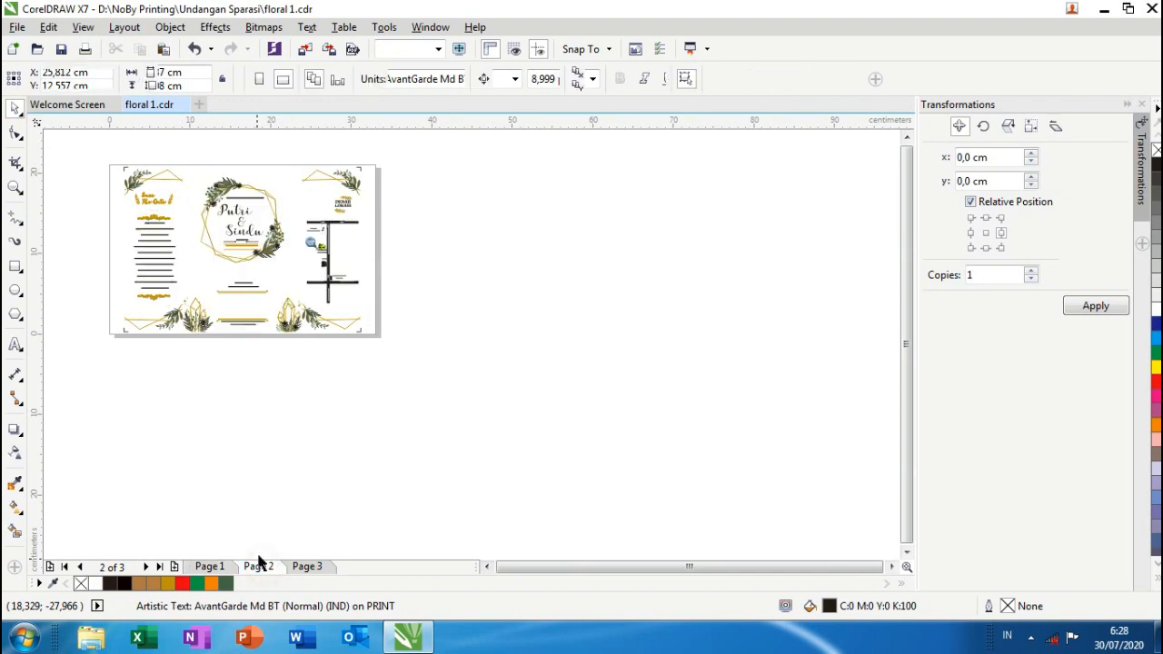
{"action": "scroll", "coordinate": [185, 201], "scroll_direction": "up", "scroll_amount": 1}
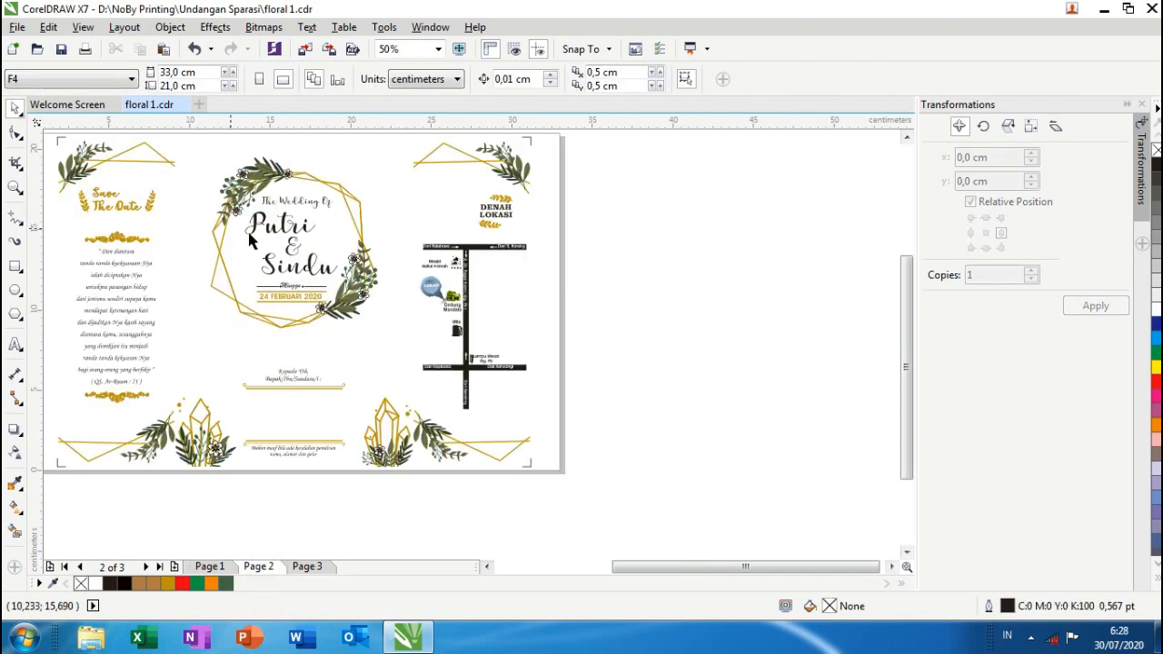
{"action": "scroll", "coordinate": [146, 207], "scroll_direction": "down", "scroll_amount": 1}
{"action": "scroll", "coordinate": [145, 208], "scroll_direction": "up", "scroll_amount": 1}
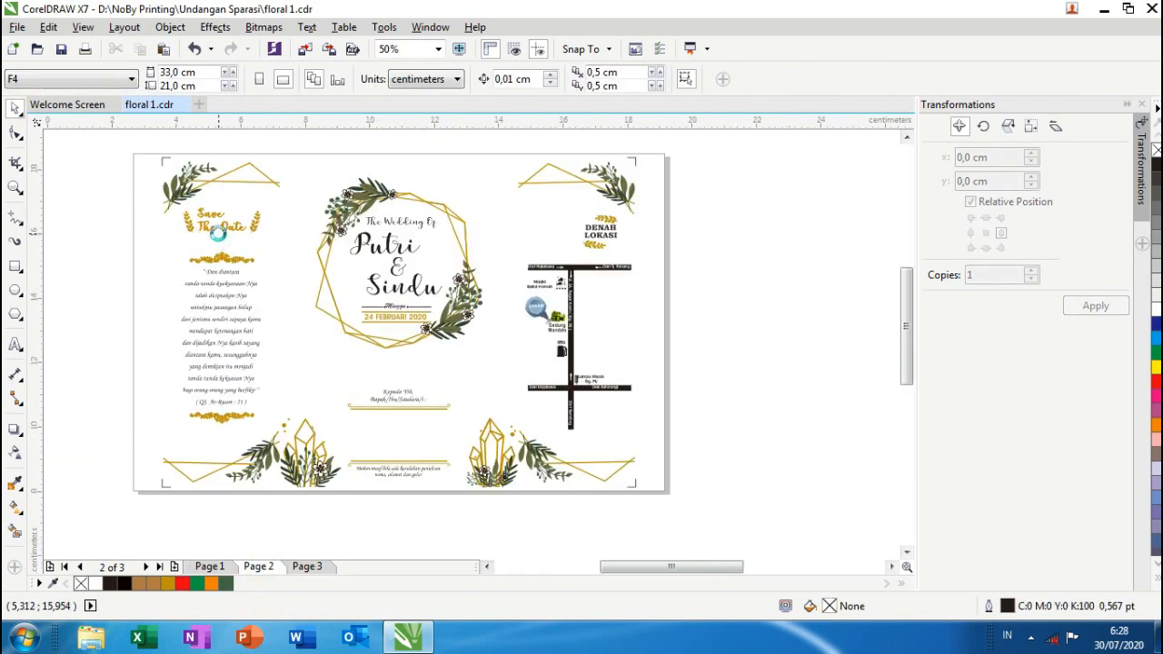
{"action": "scroll", "coordinate": [216, 232], "scroll_direction": "up", "scroll_amount": 1}
{"action": "scroll", "coordinate": [193, 293], "scroll_direction": "down", "scroll_amount": 1}
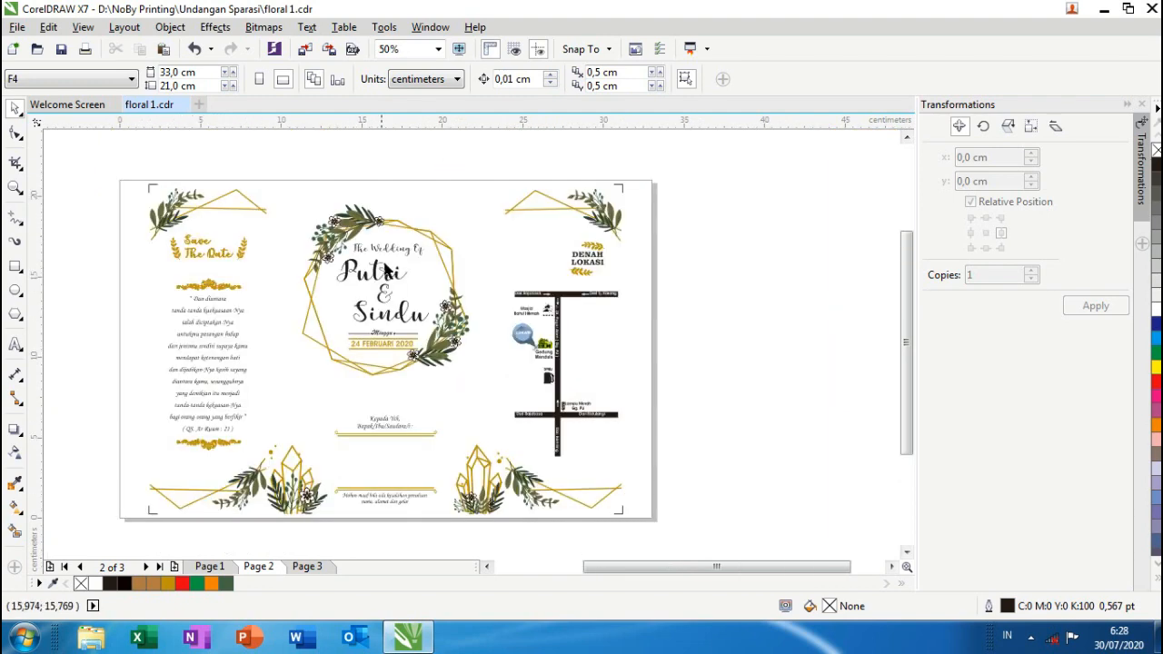
{"action": "scroll", "coordinate": [386, 286], "scroll_direction": "up", "scroll_amount": 1}
{"action": "left_click", "coordinate": [386, 289]}
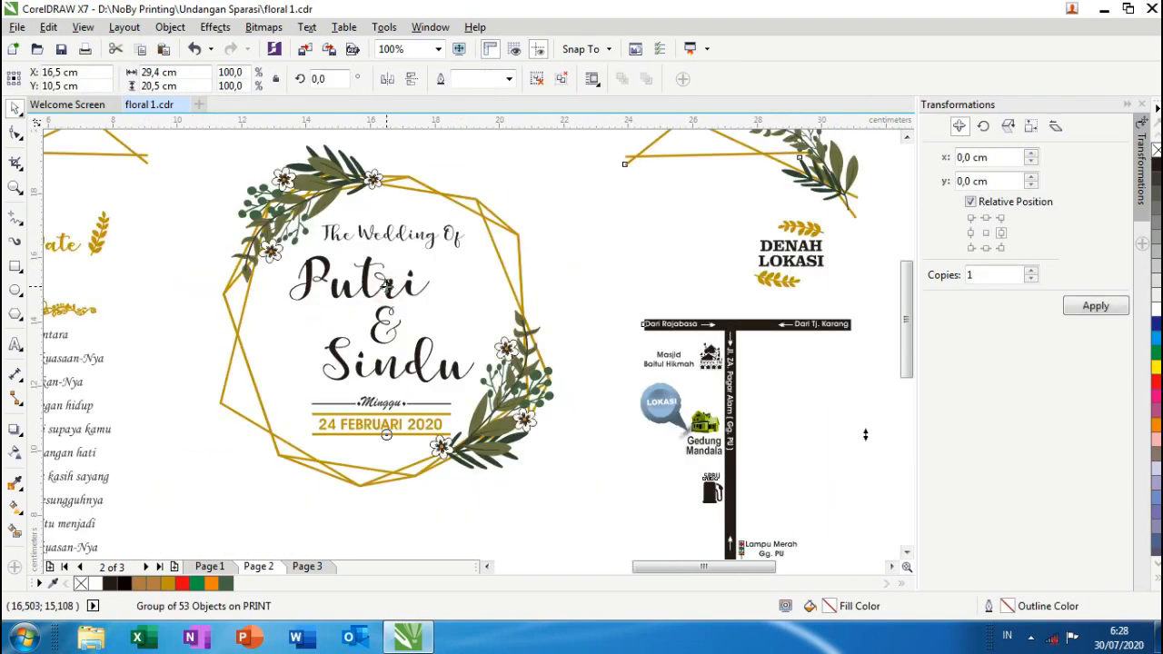
{"action": "scroll", "coordinate": [387, 287], "scroll_direction": "down", "scroll_amount": 1}
{"action": "left_click", "coordinate": [536, 79]}
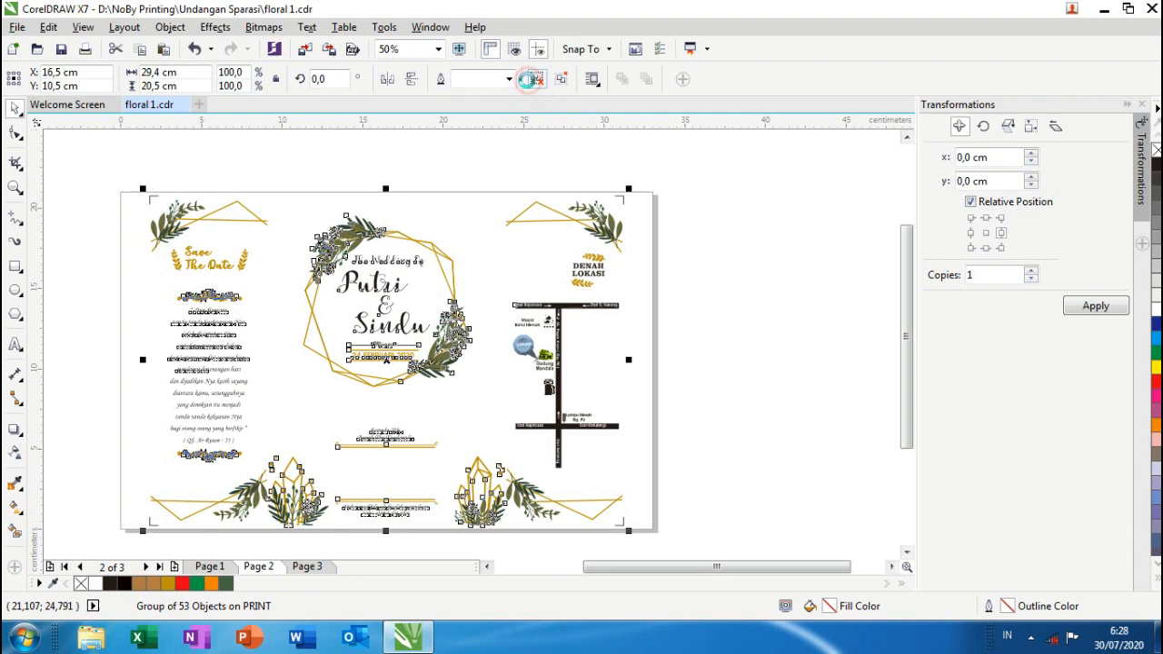
{"action": "left_click", "coordinate": [457, 184]}
{"action": "scroll", "coordinate": [390, 295], "scroll_direction": "up", "scroll_amount": 1}
- Replace the names Putri with Kurnia and Sindu with Aprilia, then shift Aprilia left
{"action": "left_click", "coordinate": [386, 287]}
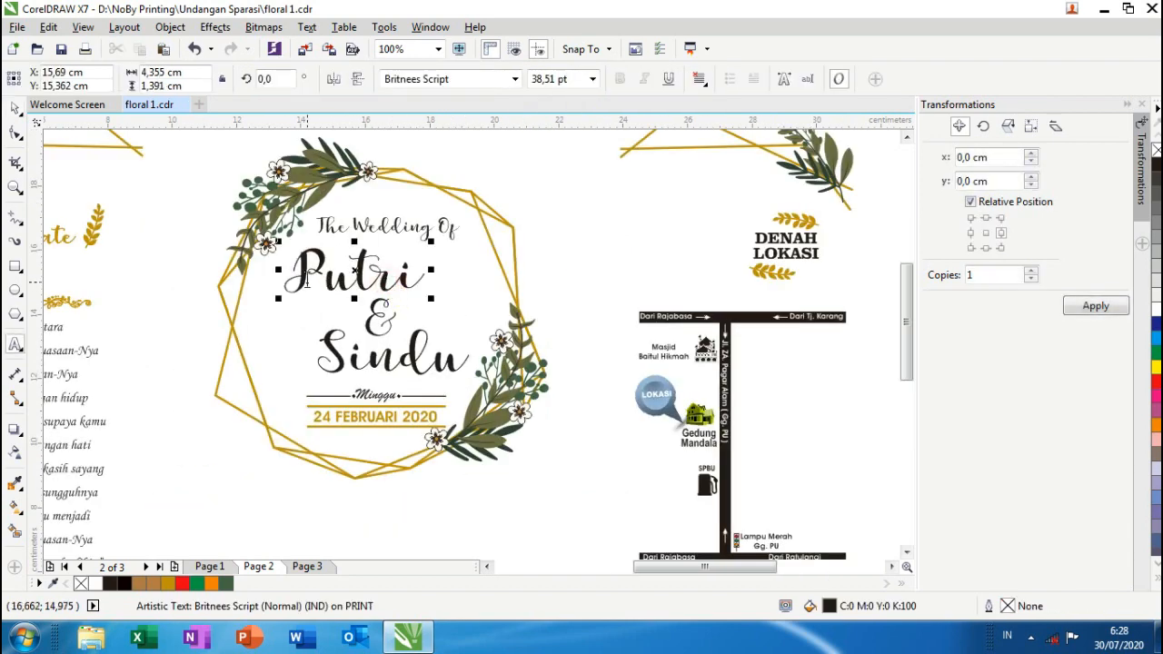
{"action": "double_click", "coordinate": [381, 269]}
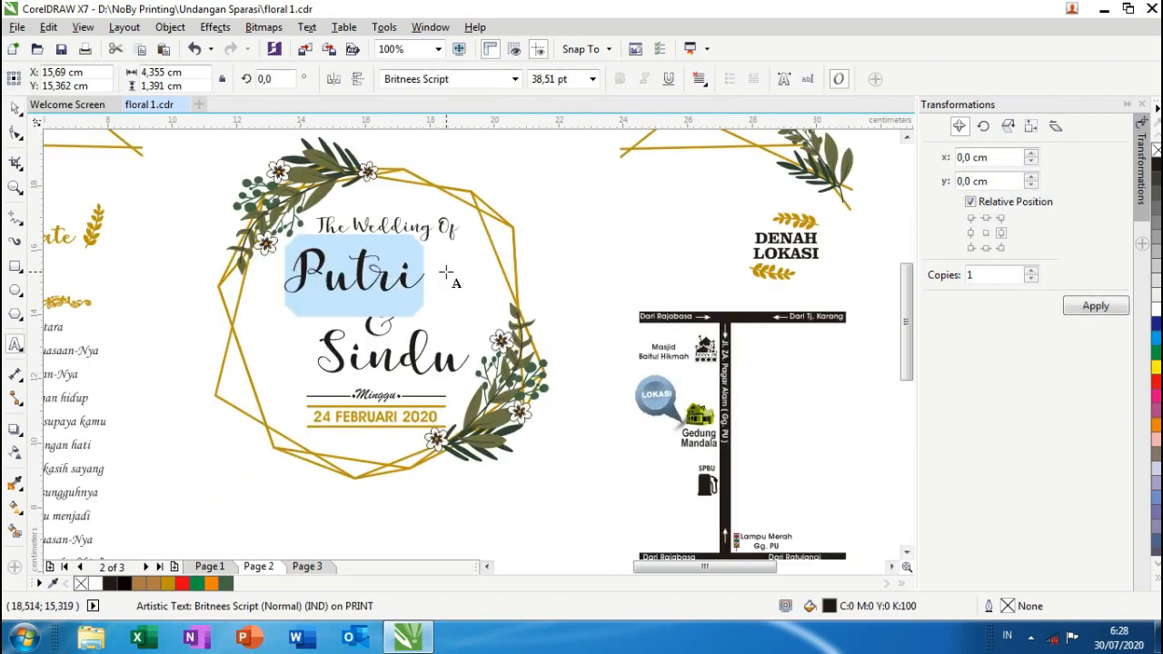
{"action": "type", "text": "Kurnia"}
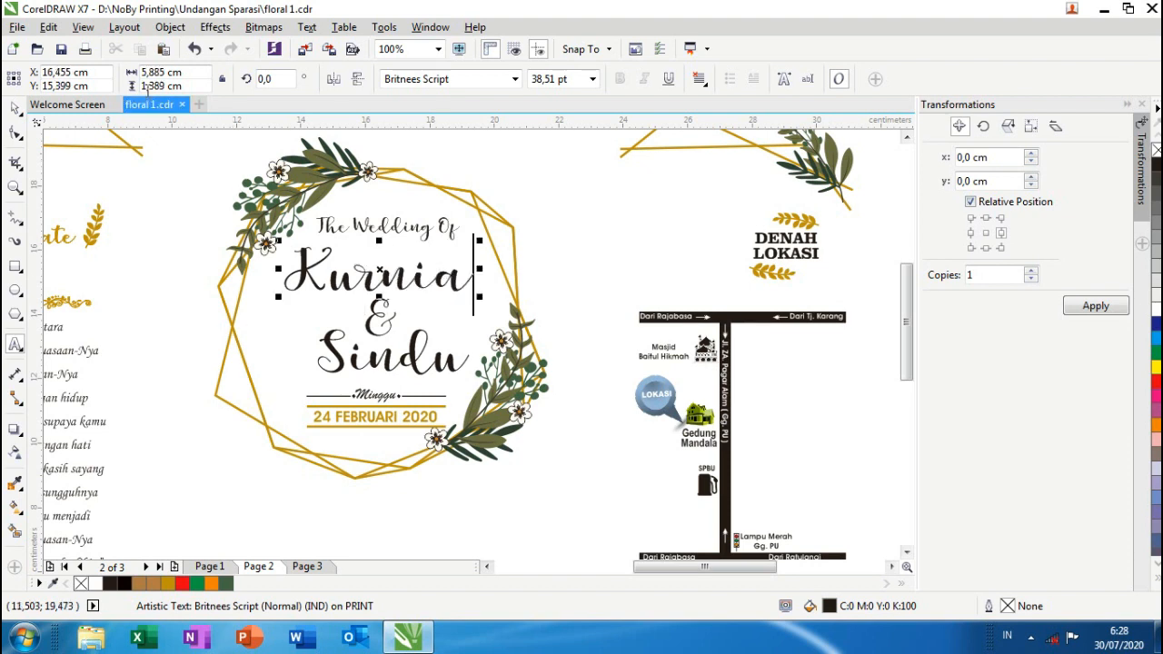
{"action": "left_click", "coordinate": [15, 108]}
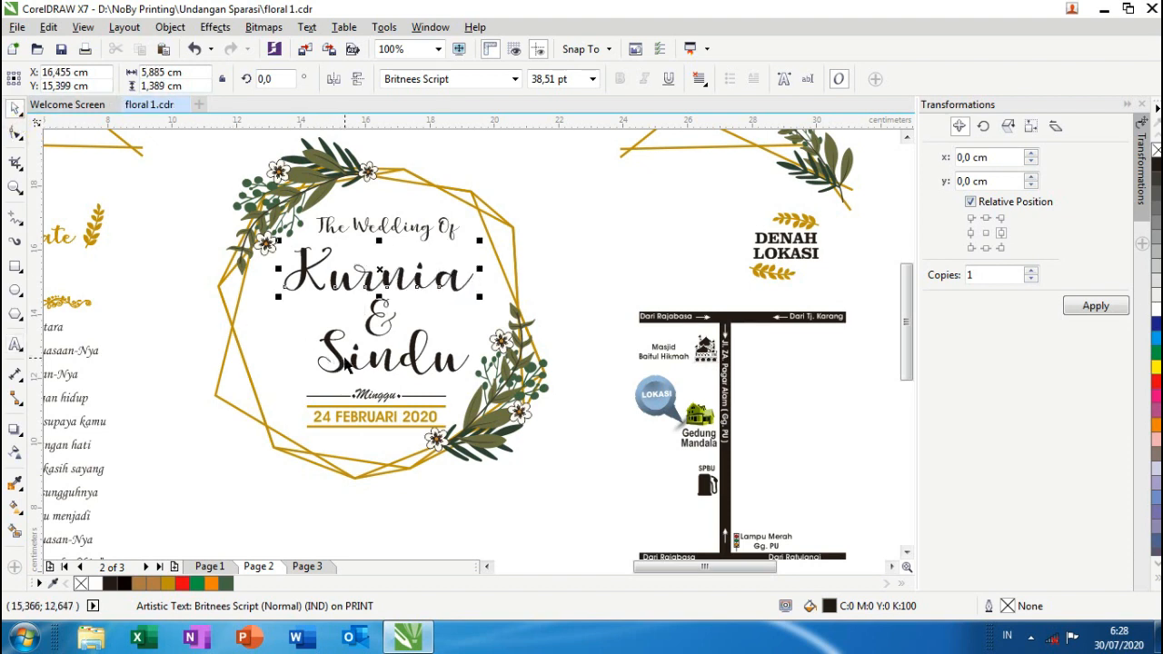
{"action": "double_click", "coordinate": [345, 364]}
{"action": "left_click_drag", "start_coordinate": [314, 354], "coordinate": [510, 361]}
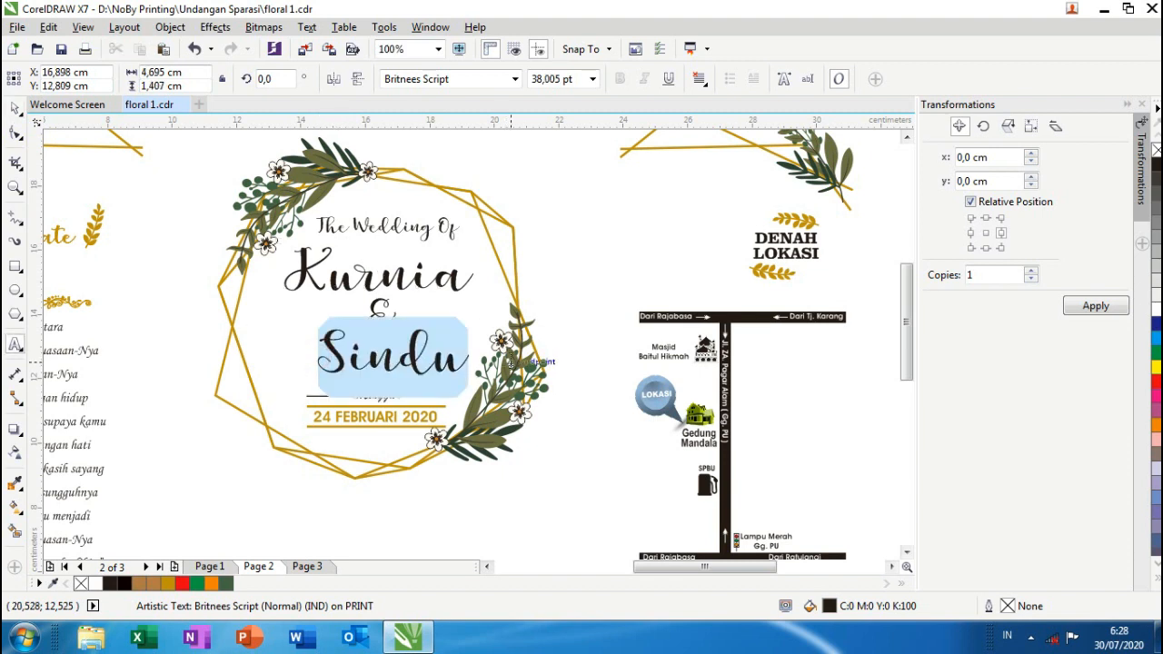
{"action": "type", "text": "Ap"}
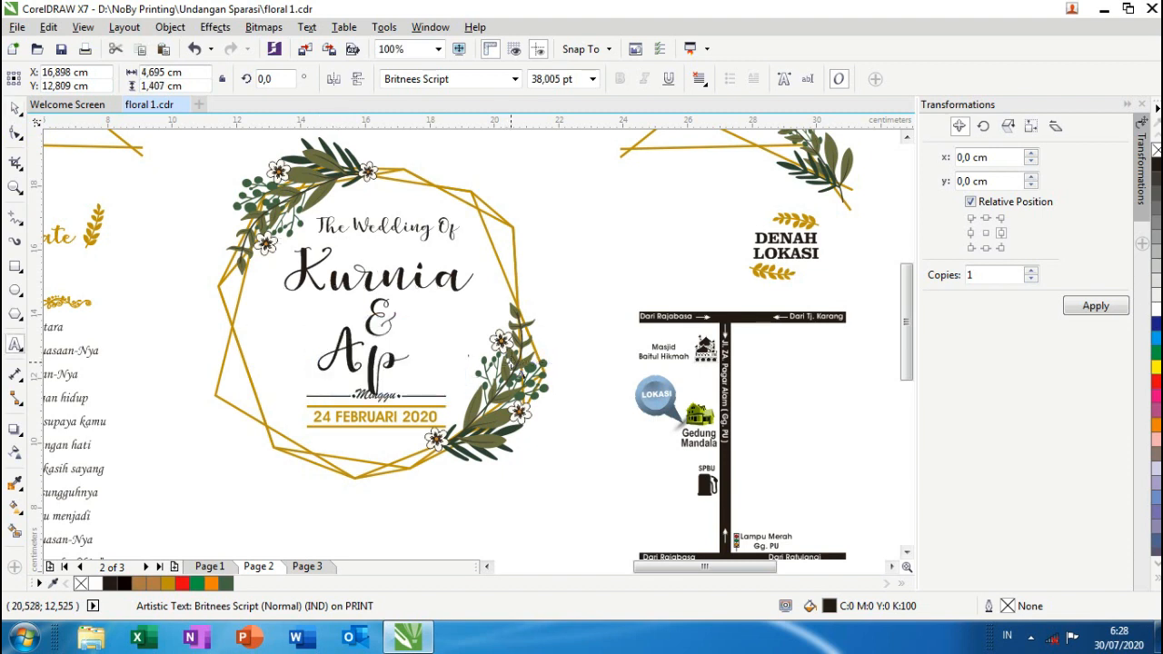
{"action": "type", "text": "rilia"}
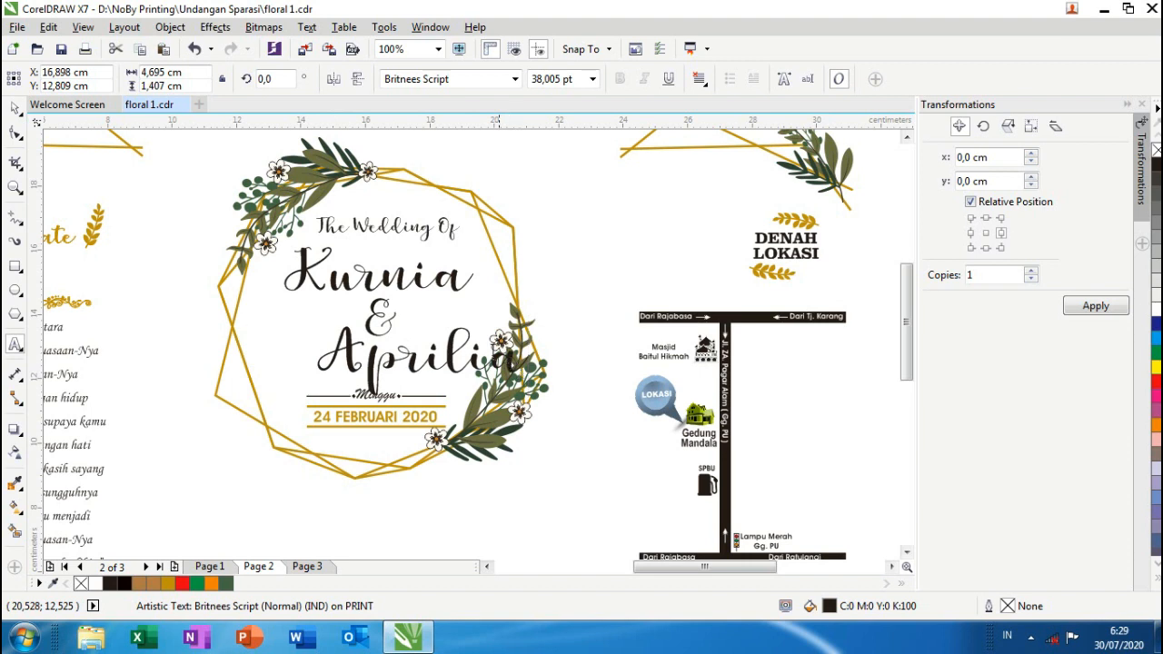
{"action": "left_click", "coordinate": [15, 108]}
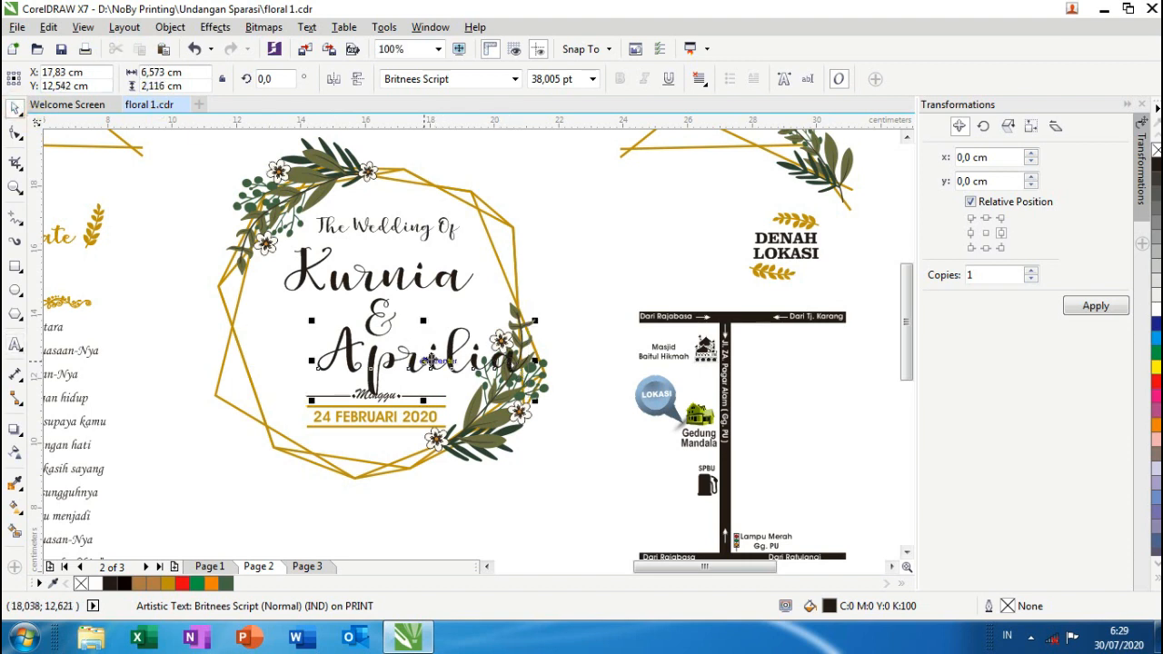
{"action": "left_click_drag", "start_coordinate": [431, 362], "coordinate": [379, 357]}
- Change the cover date from 24 FEBRUARI 2020 to 20 AGUSTUS 2020
{"action": "double_click", "coordinate": [348, 421]}
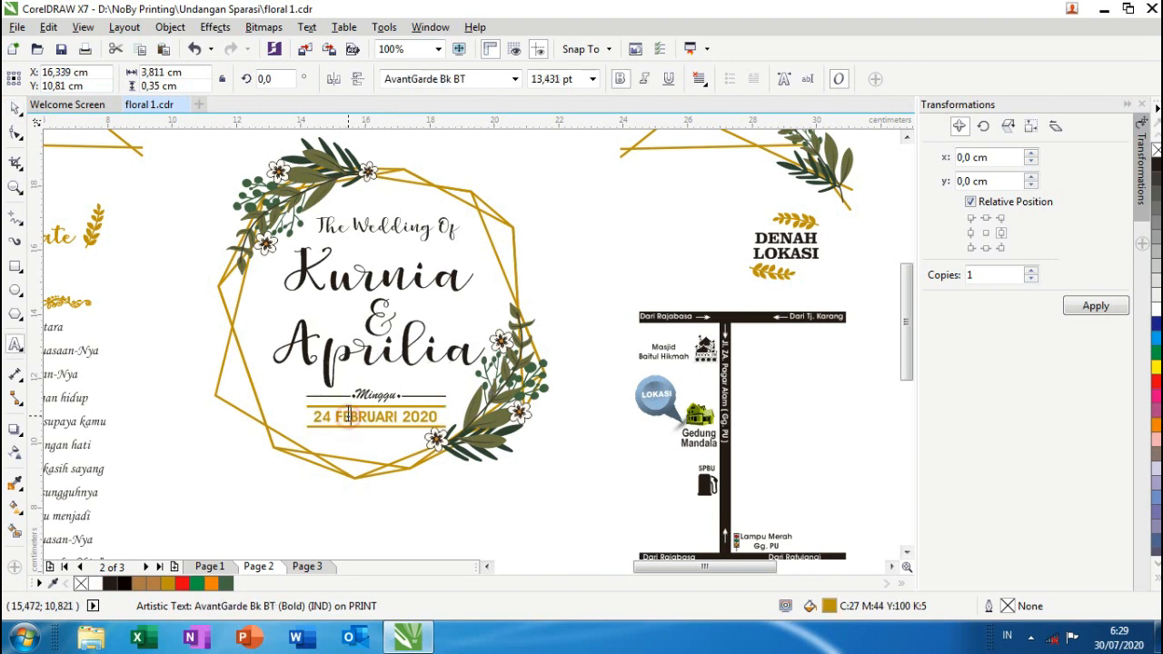
{"action": "scroll", "coordinate": [345, 418], "scroll_direction": "up", "scroll_amount": 2}
{"action": "left_click_drag", "start_coordinate": [315, 418], "coordinate": [444, 418]}
{"action": "type", "text": "0 "}
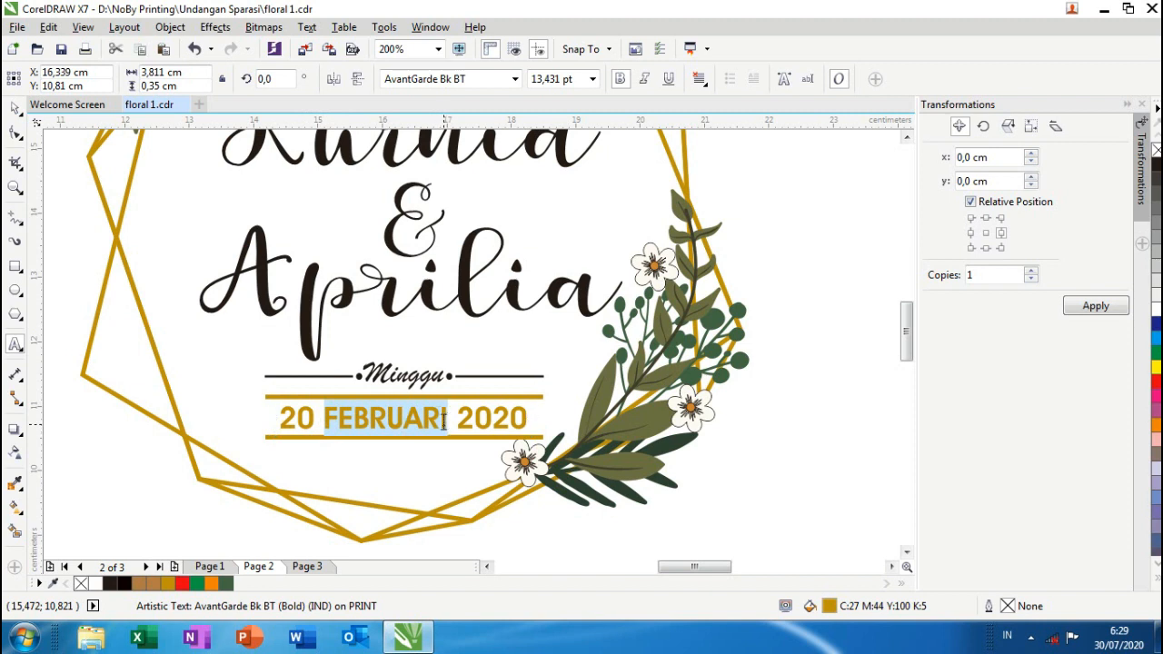
{"action": "type", "text": "AGUSTUS"}
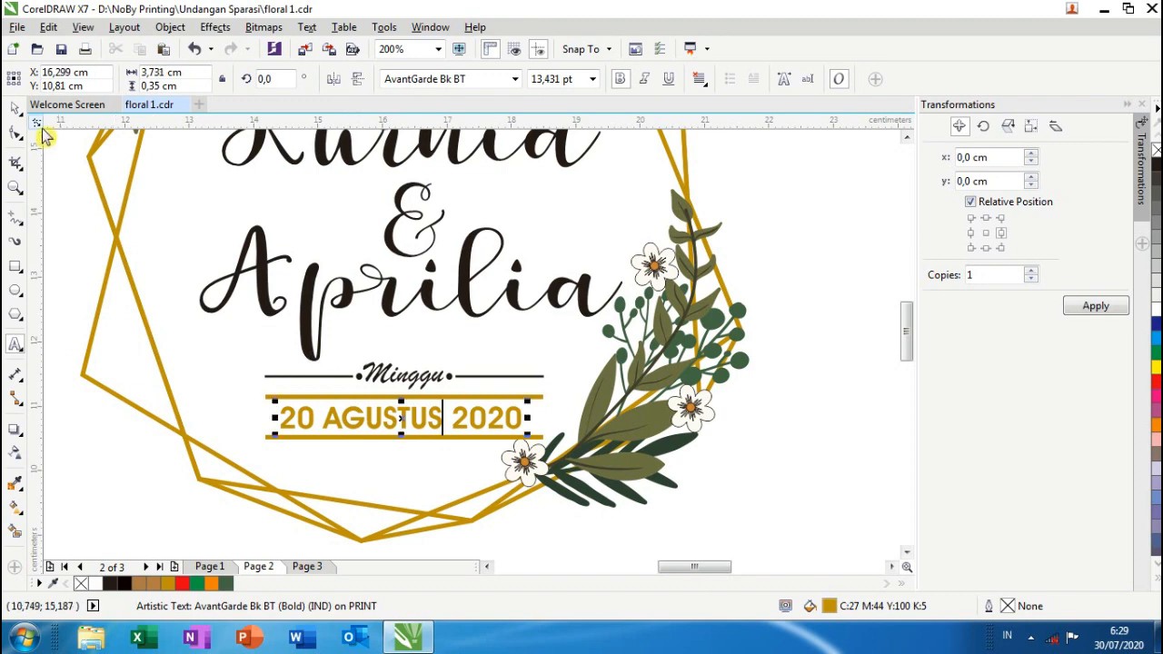
{"action": "left_click", "coordinate": [14, 107]}
{"action": "scroll", "coordinate": [173, 275], "scroll_direction": "down", "scroll_amount": 2}
- Select the location map, try moving it off the page, then undo the move
{"action": "scroll", "coordinate": [208, 305], "scroll_direction": "down", "scroll_amount": 2}
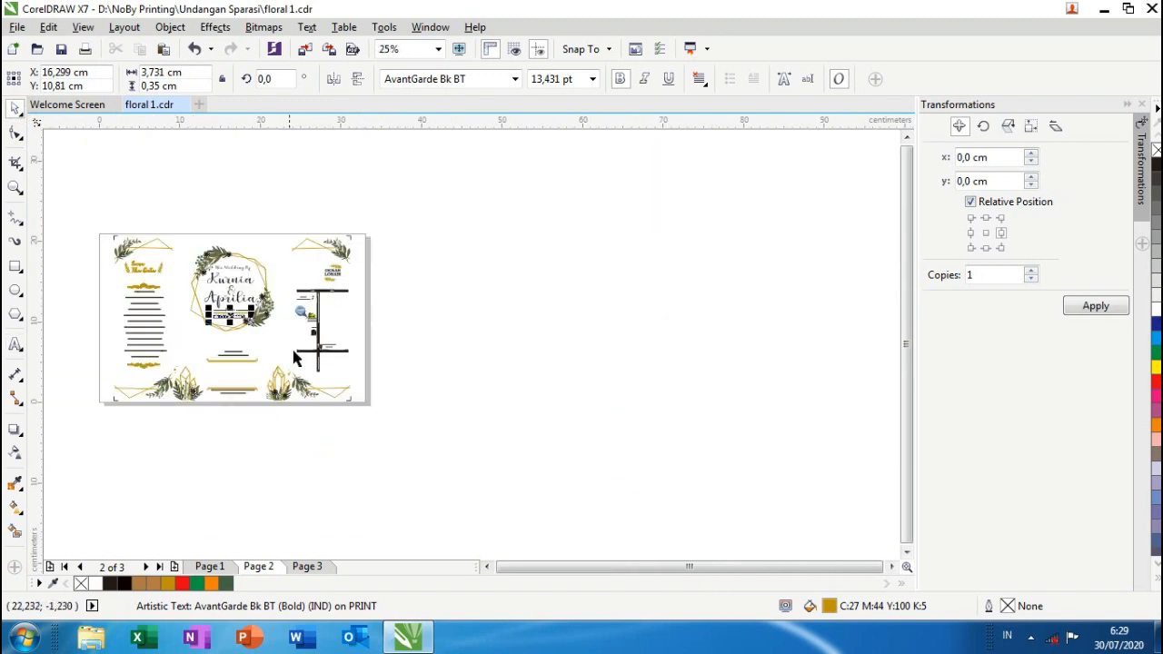
{"action": "scroll", "coordinate": [319, 299], "scroll_direction": "up", "scroll_amount": 1}
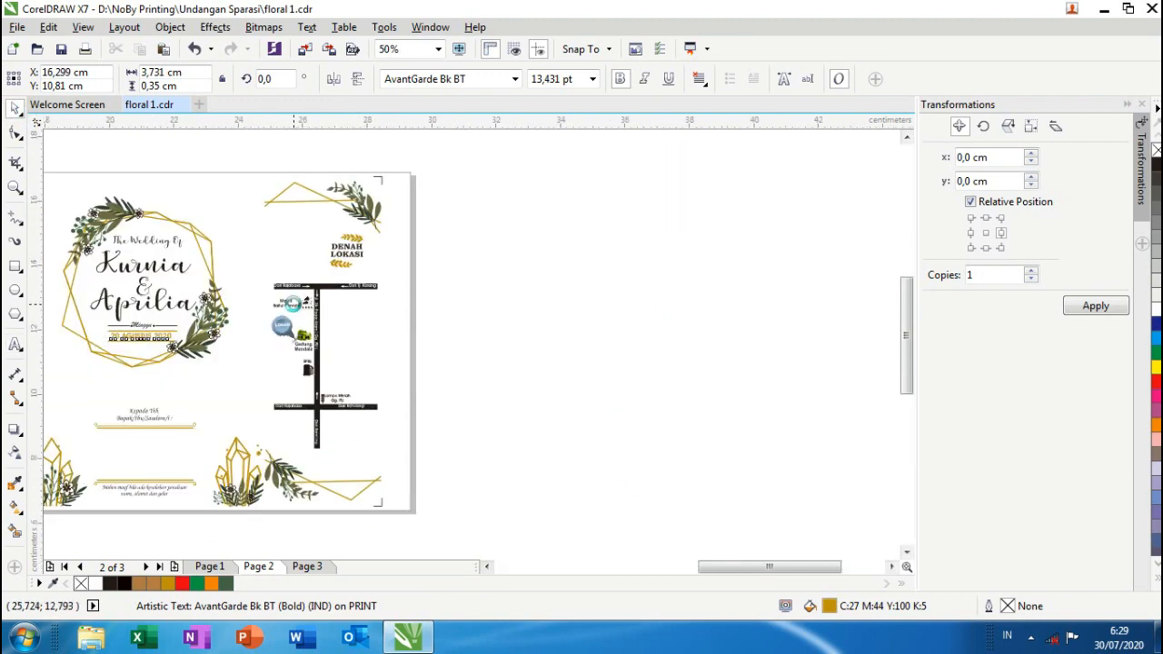
{"action": "scroll", "coordinate": [292, 327], "scroll_direction": "up", "scroll_amount": 1}
{"action": "scroll", "coordinate": [322, 281], "scroll_direction": "down", "scroll_amount": 1}
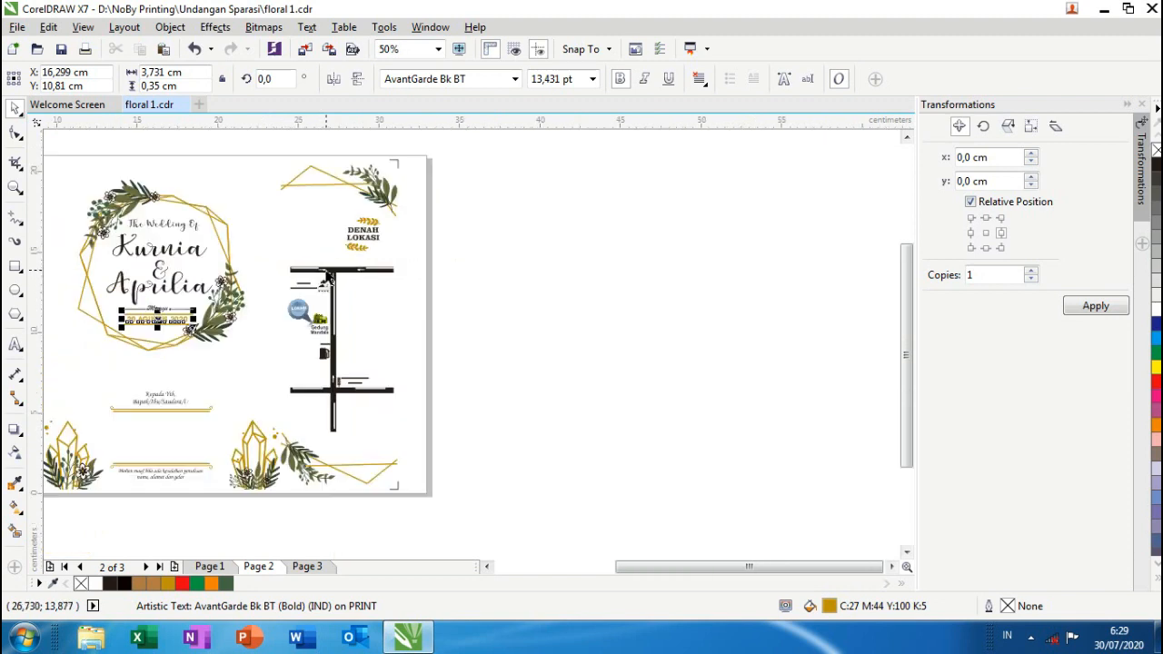
{"action": "scroll", "coordinate": [305, 296], "scroll_direction": "up", "scroll_amount": 1}
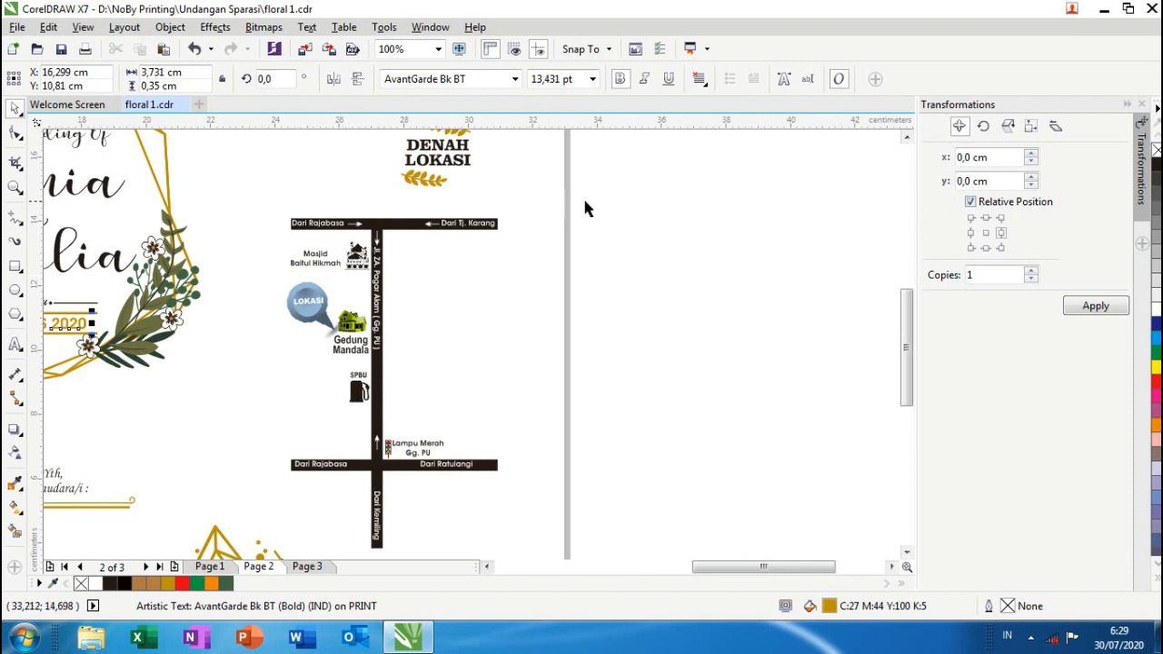
{"action": "left_click_drag", "start_coordinate": [550, 308], "coordinate": [251, 536]}
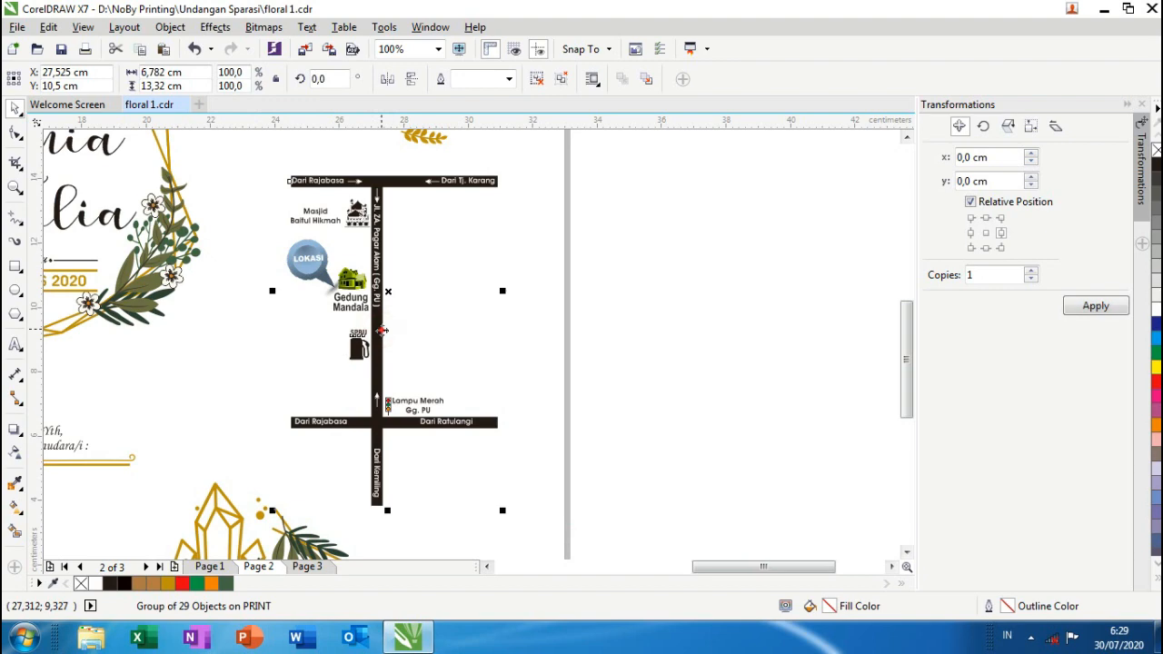
{"action": "left_click_drag", "start_coordinate": [381, 330], "coordinate": [741, 374]}
{"action": "scroll", "coordinate": [591, 351], "scroll_direction": "down", "scroll_amount": 3}
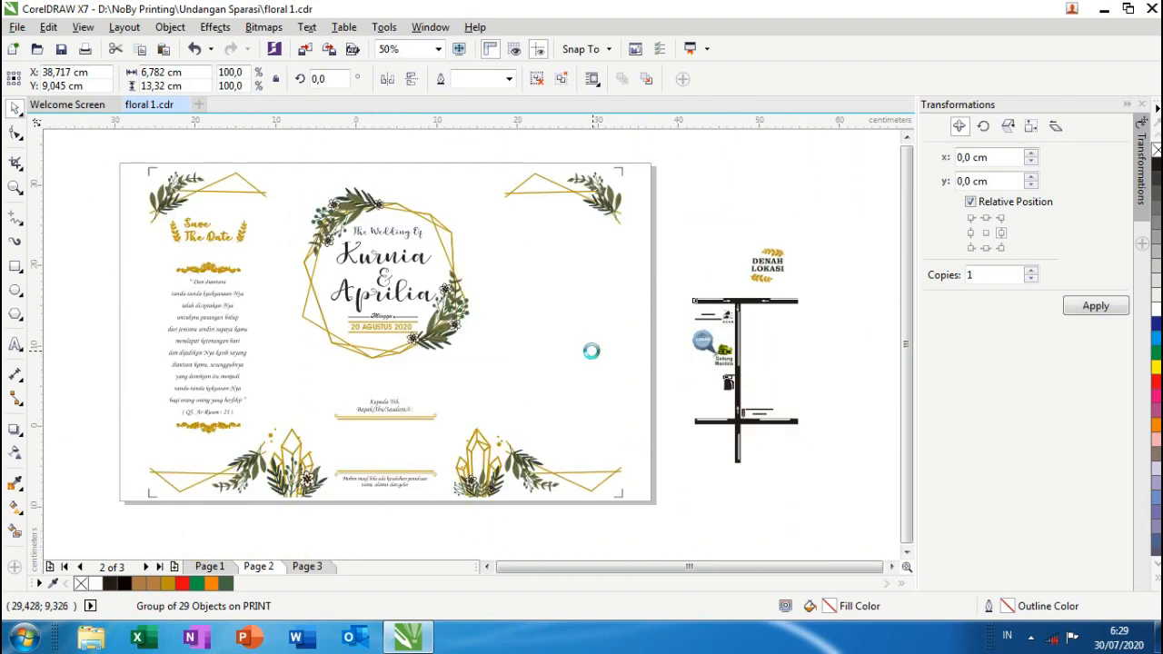
{"action": "scroll", "coordinate": [584, 332], "scroll_direction": "up", "scroll_amount": 3}
{"action": "key", "text": "ctrl+z"}
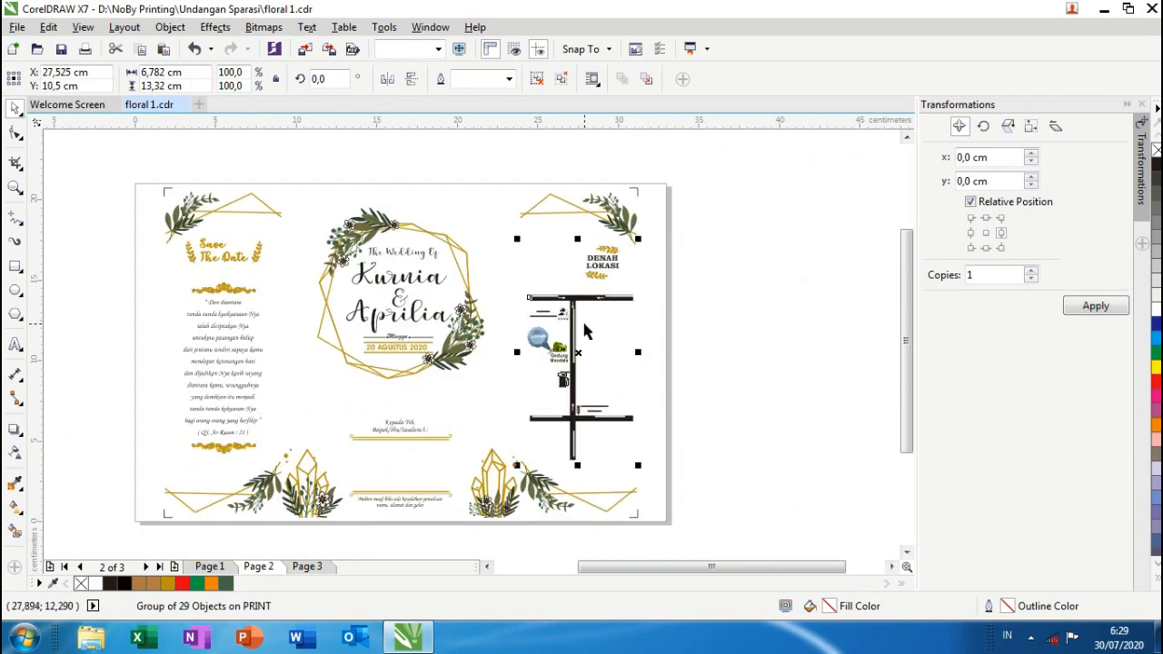
- Ungroup the map and drag its top road bar down onto the vertical road
{"action": "left_click", "coordinate": [536, 79]}
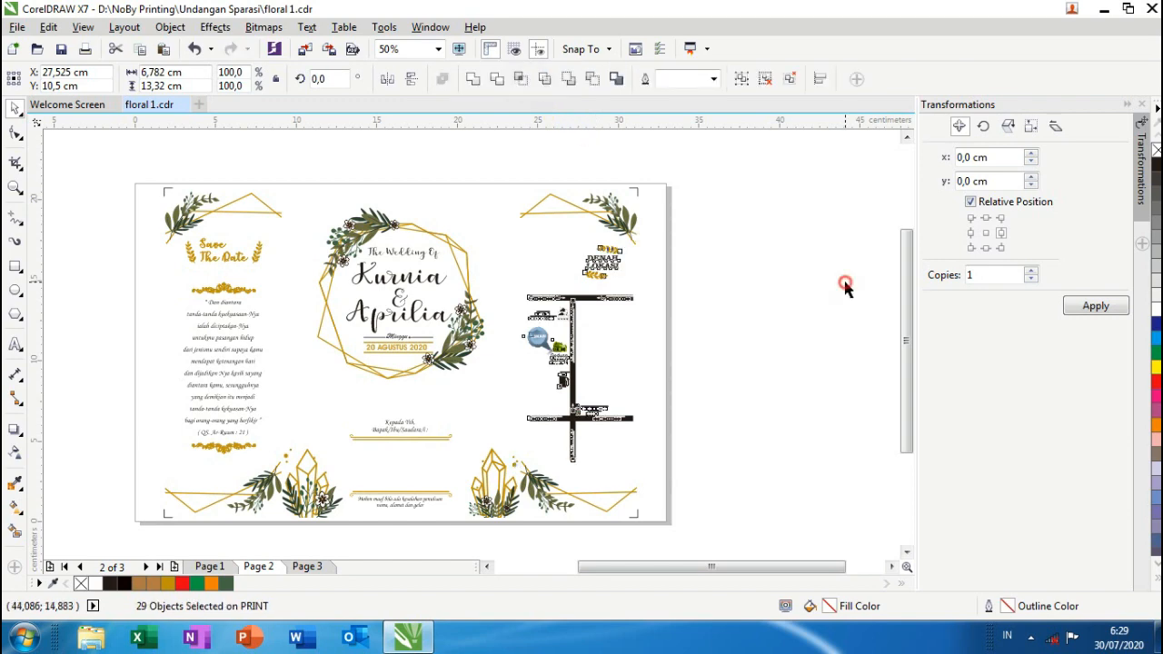
{"action": "left_click", "coordinate": [678, 337]}
{"action": "scroll", "coordinate": [625, 311], "scroll_direction": "up", "scroll_amount": 2}
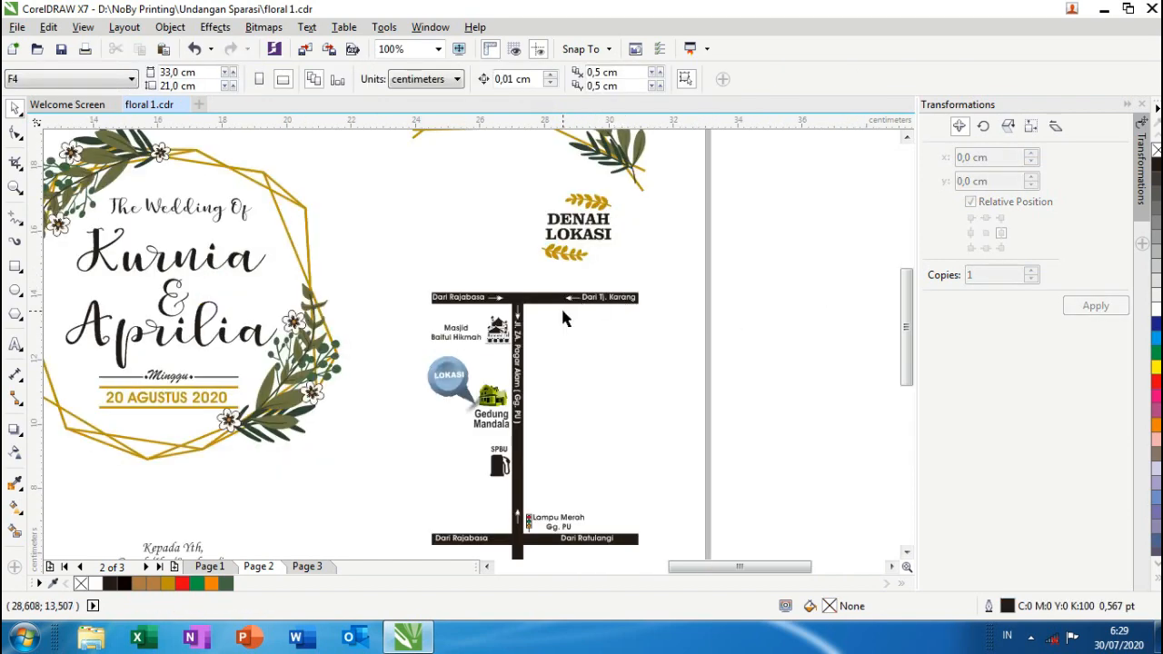
{"action": "scroll", "coordinate": [561, 313], "scroll_direction": "up", "scroll_amount": 2}
{"action": "scroll", "coordinate": [560, 311], "scroll_direction": "down", "scroll_amount": 2}
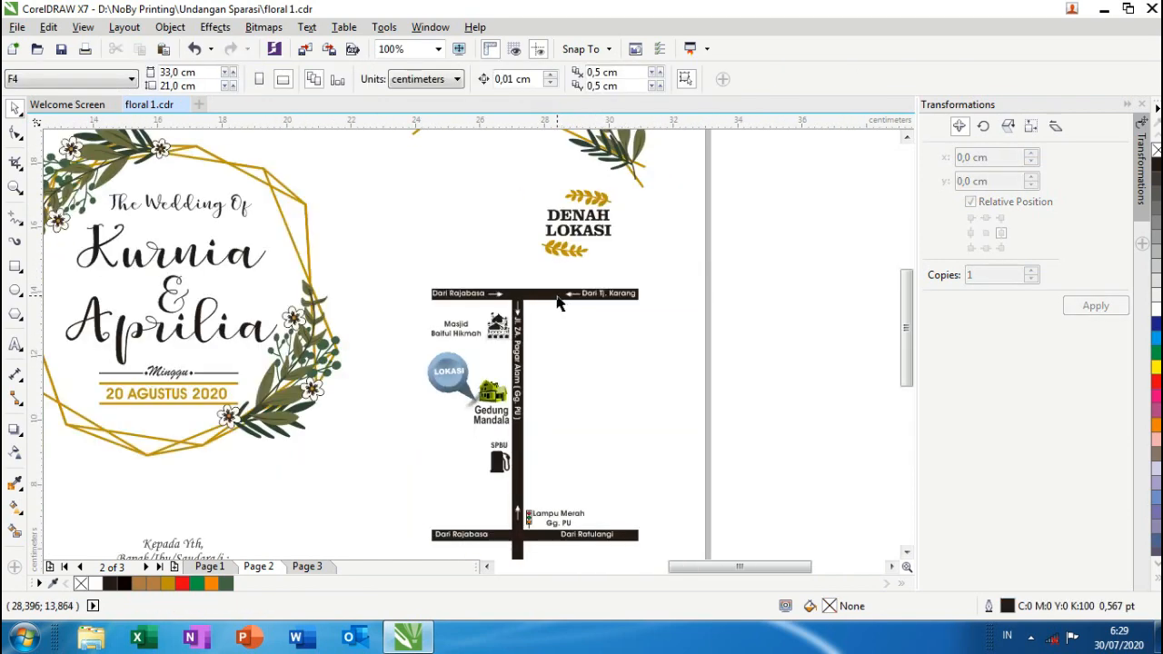
{"action": "left_click", "coordinate": [557, 297]}
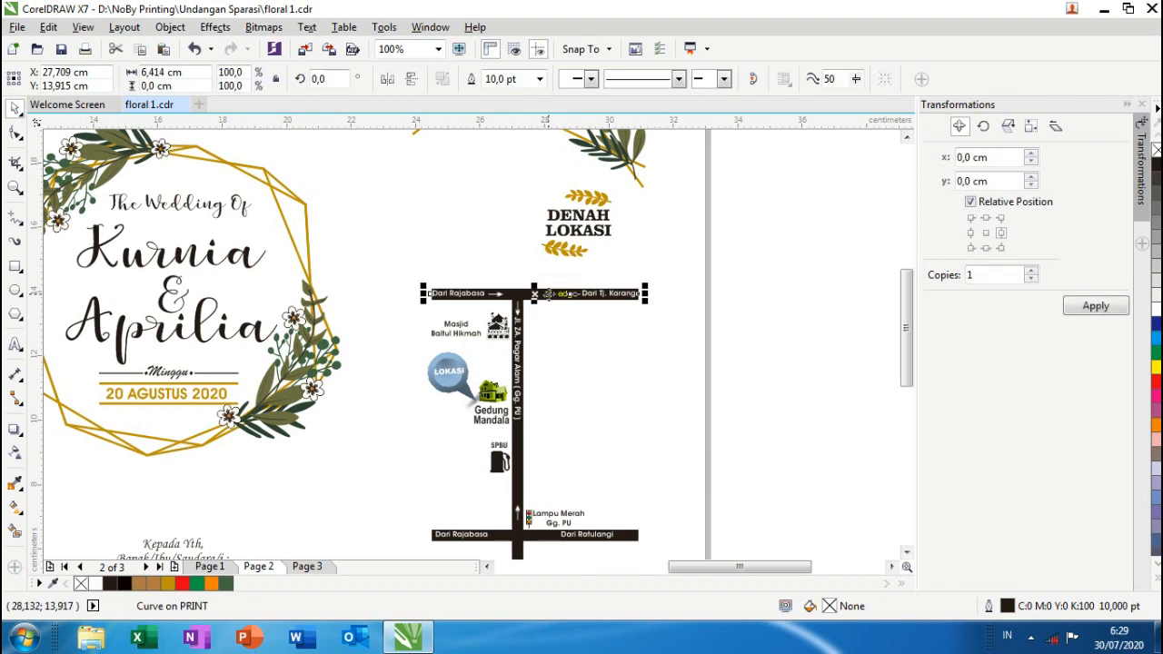
{"action": "left_click_drag", "start_coordinate": [545, 304], "coordinate": [563, 287]}
{"action": "scroll", "coordinate": [551, 286], "scroll_direction": "up", "scroll_amount": 2}
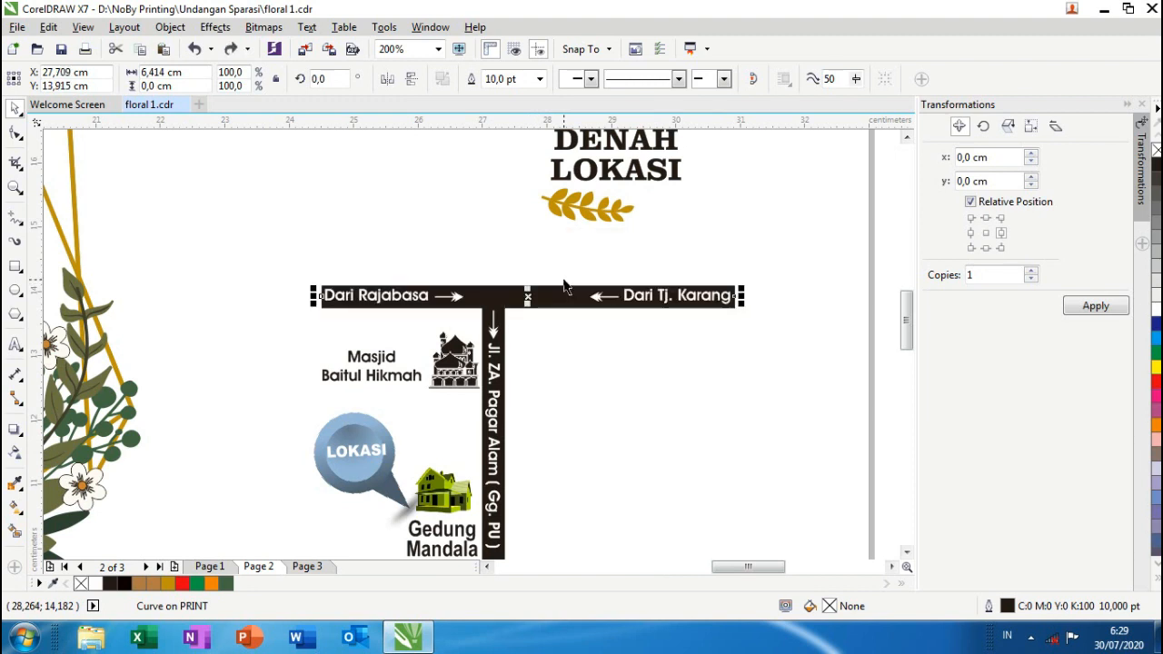
{"action": "scroll", "coordinate": [564, 286], "scroll_direction": "down", "scroll_amount": 2}
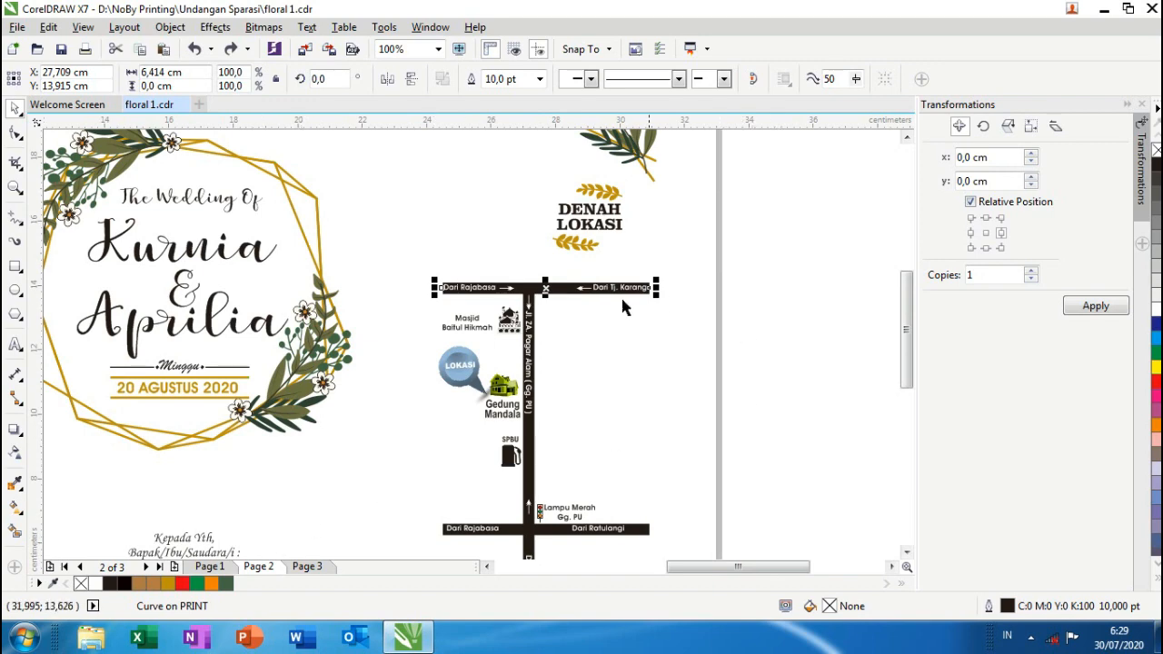
{"action": "scroll", "coordinate": [560, 308], "scroll_direction": "up", "scroll_amount": 2}
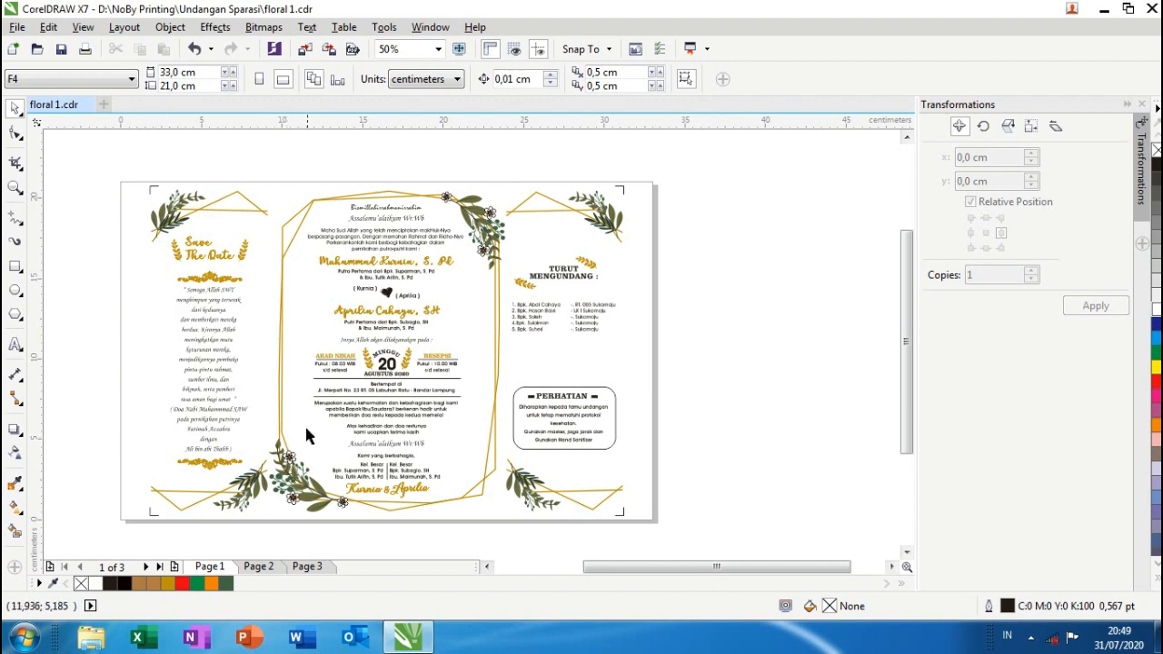
- Rotate the entire Page 2 design group by 180°, then return to Page 1
{"action": "left_click", "coordinate": [259, 572]}
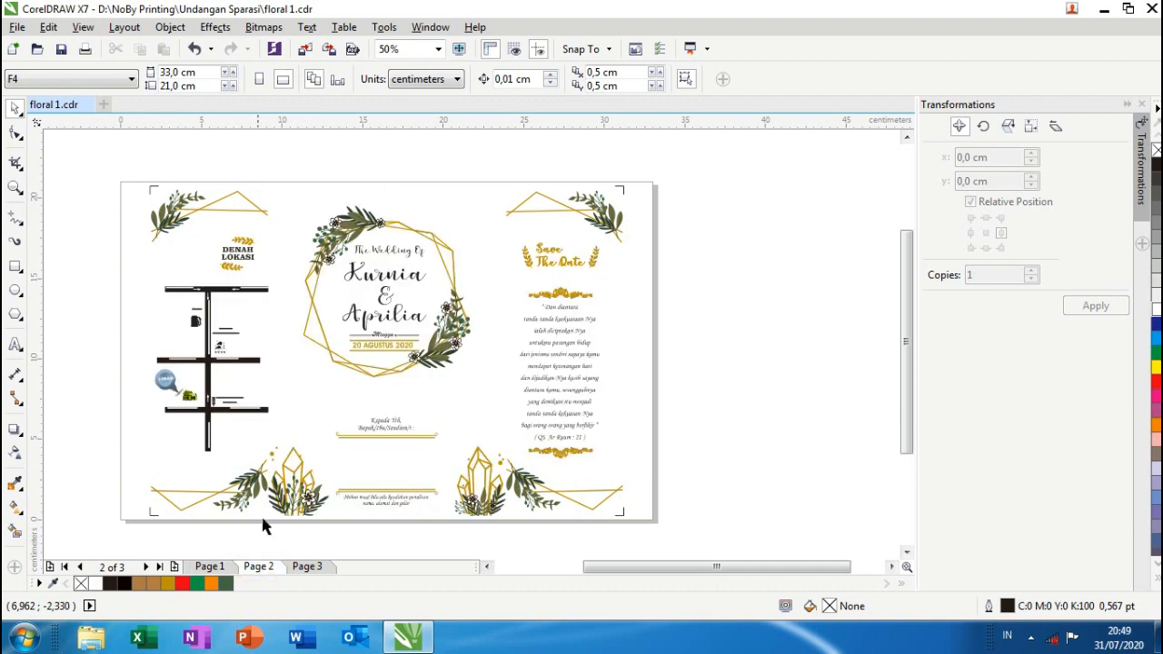
{"action": "left_click", "coordinate": [352, 253]}
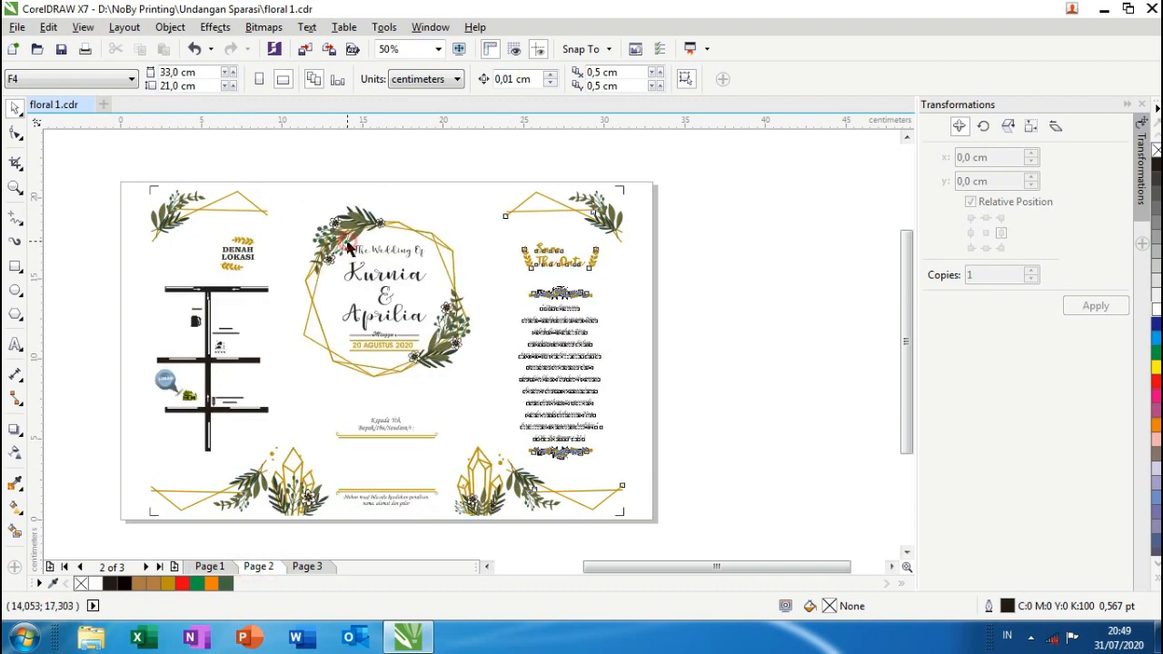
{"action": "left_click", "coordinate": [318, 79]}
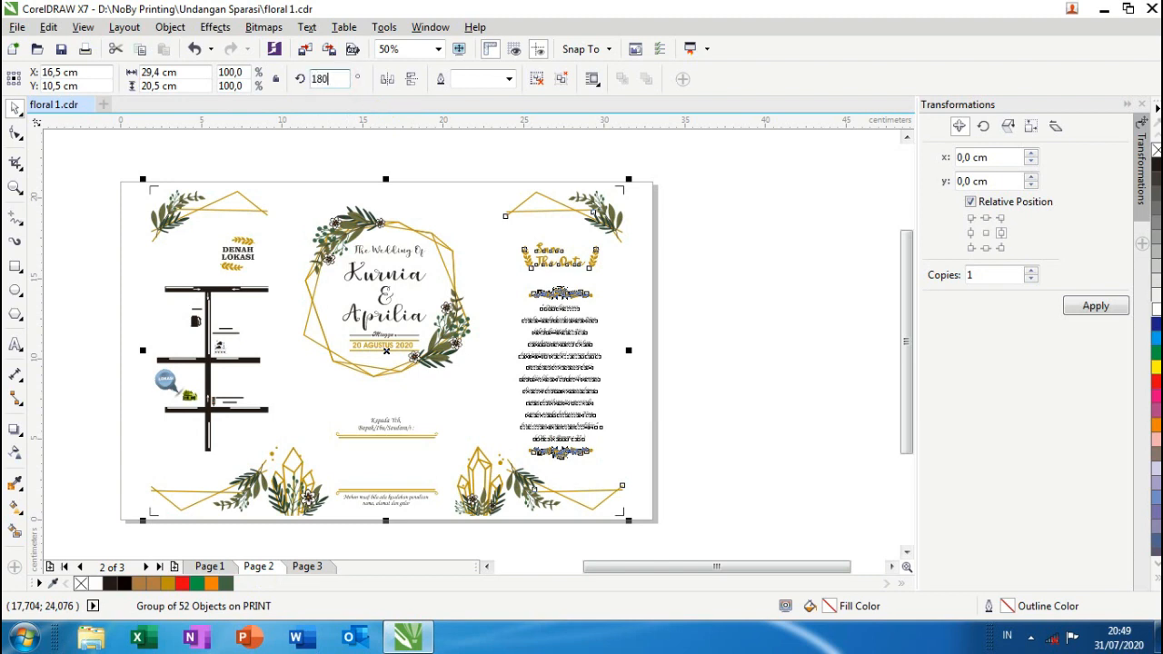
{"action": "key", "text": "Return"}
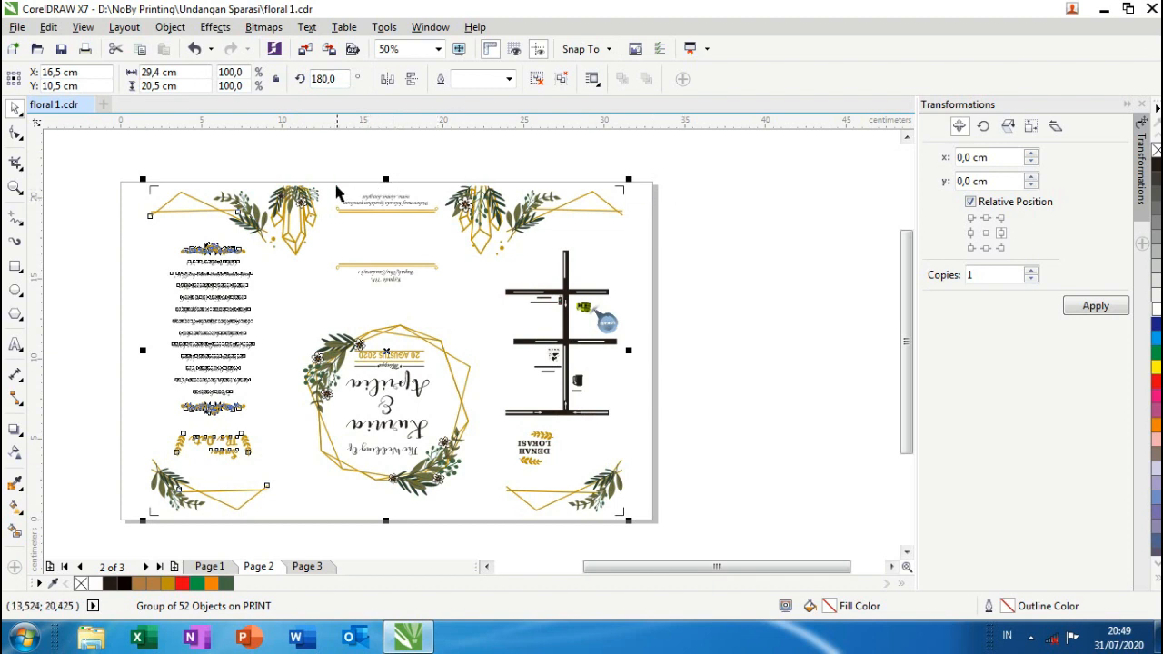
{"action": "left_click", "coordinate": [329, 155]}
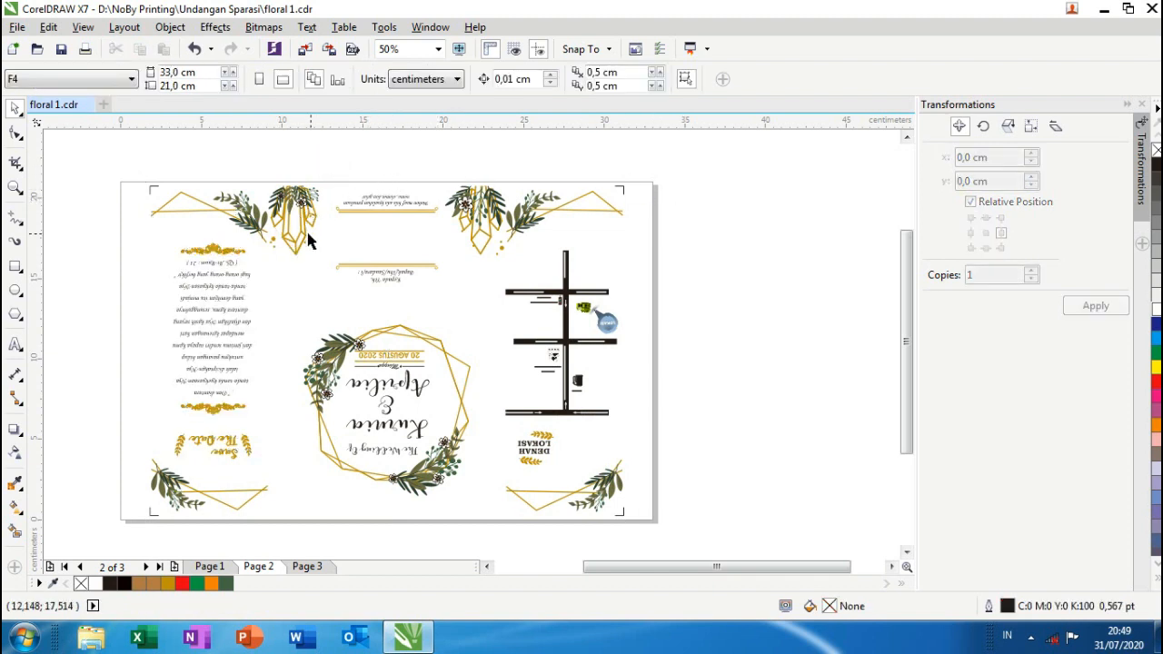
{"action": "key", "text": "Page_Up"}
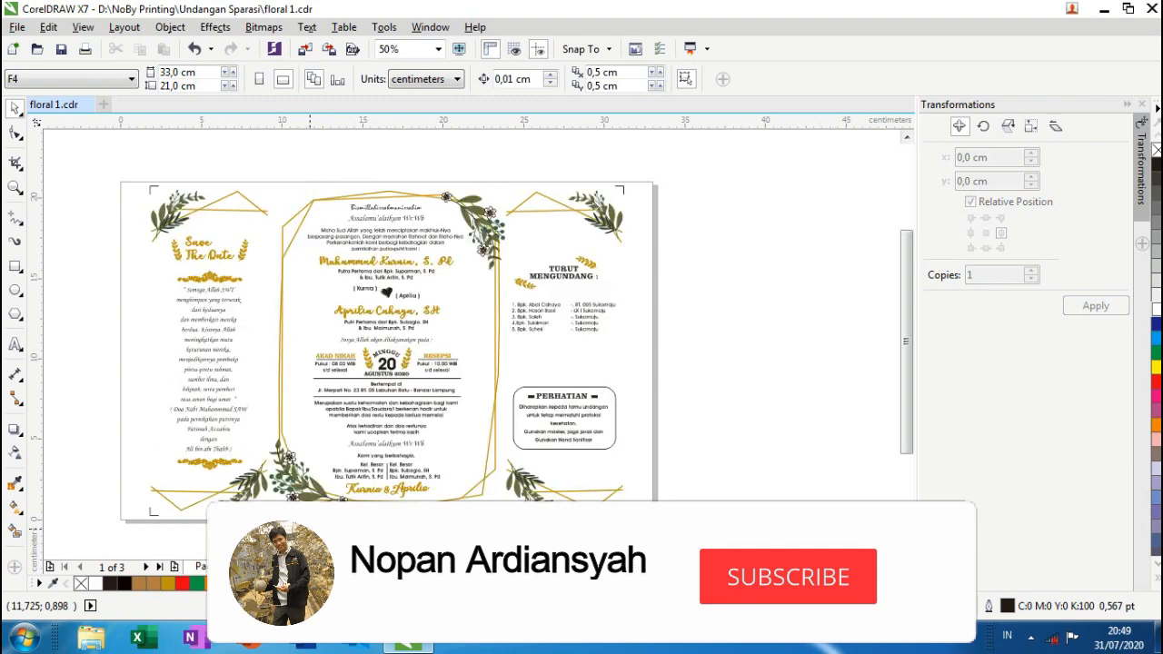
{"action": "key", "text": "Page_Down"}
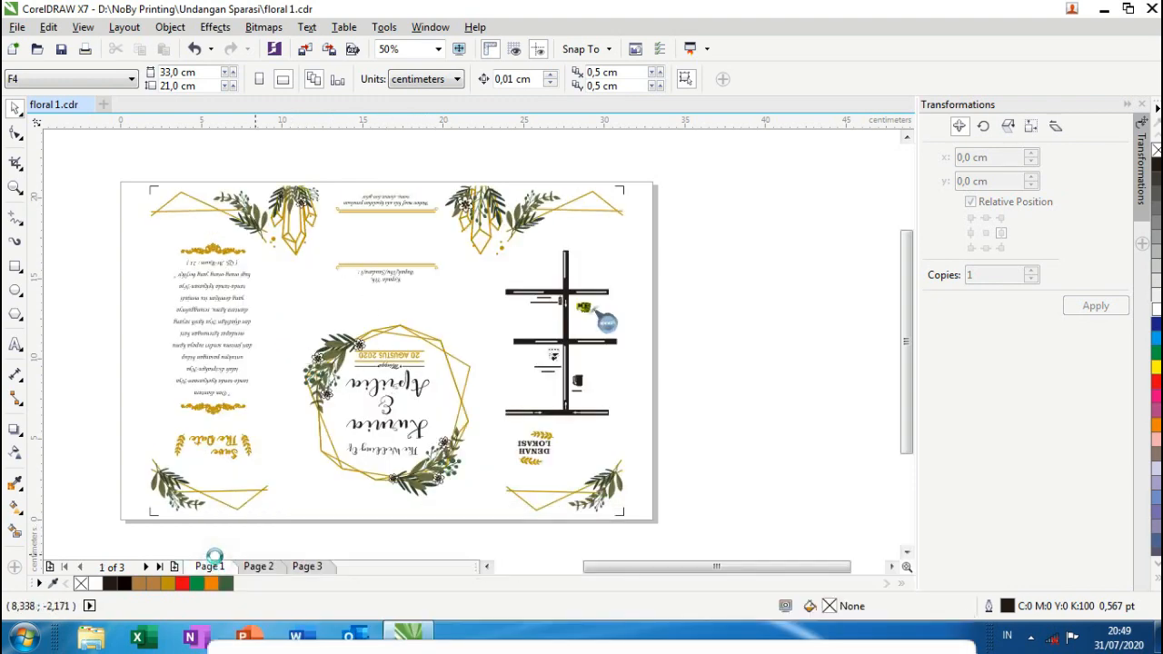
{"action": "key", "text": "Page_Up"}
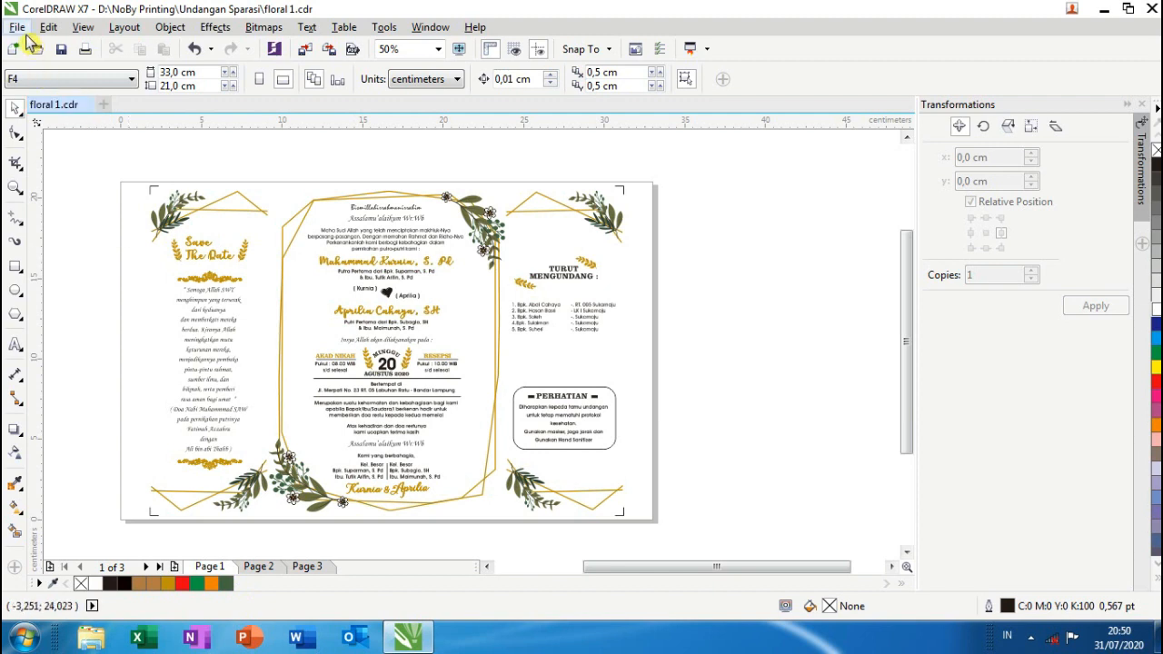
- Open Print Preview from the File menu and bring up Print Options
{"action": "left_click", "coordinate": [17, 27]}
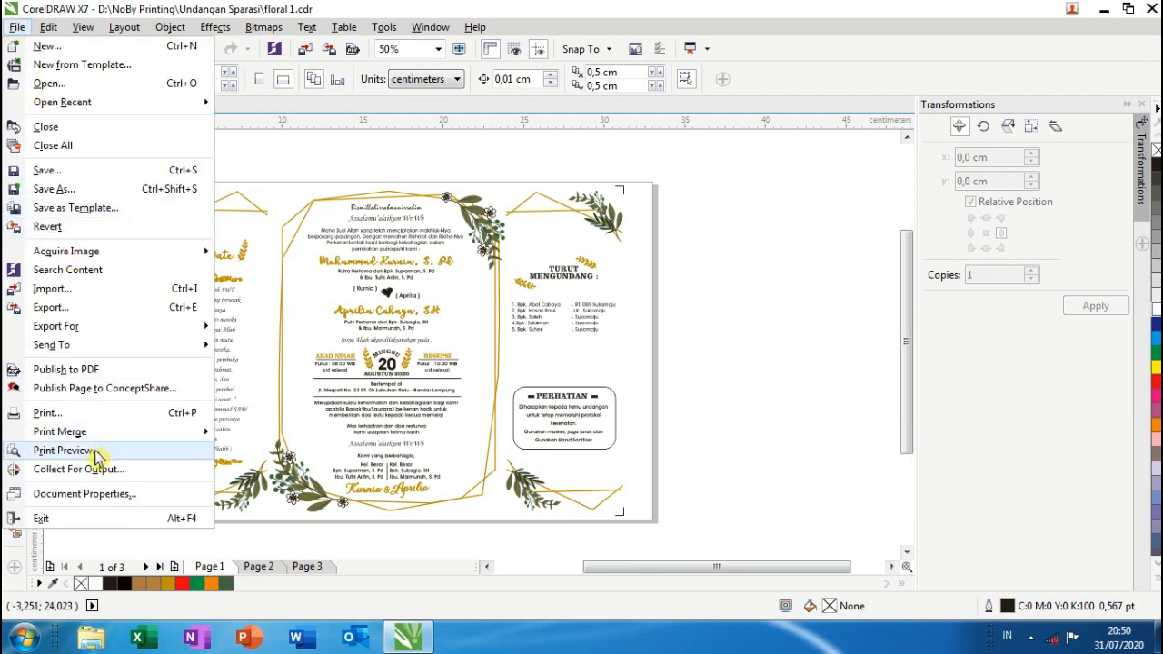
{"action": "left_click", "coordinate": [63, 450]}
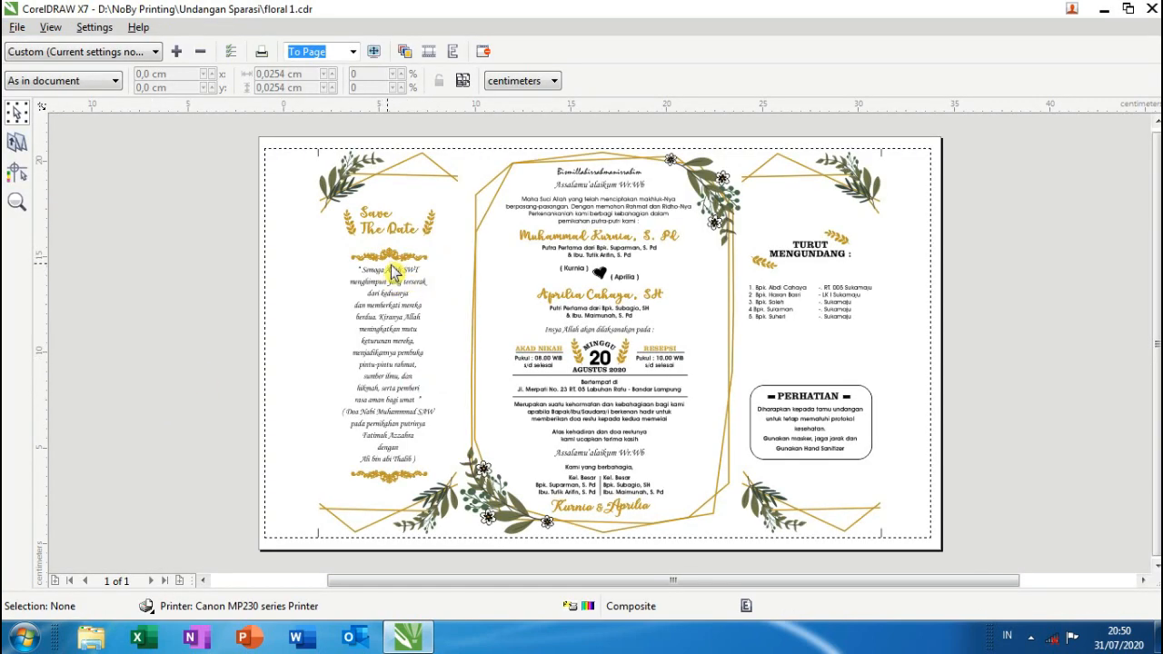
{"action": "left_click", "coordinate": [230, 51]}
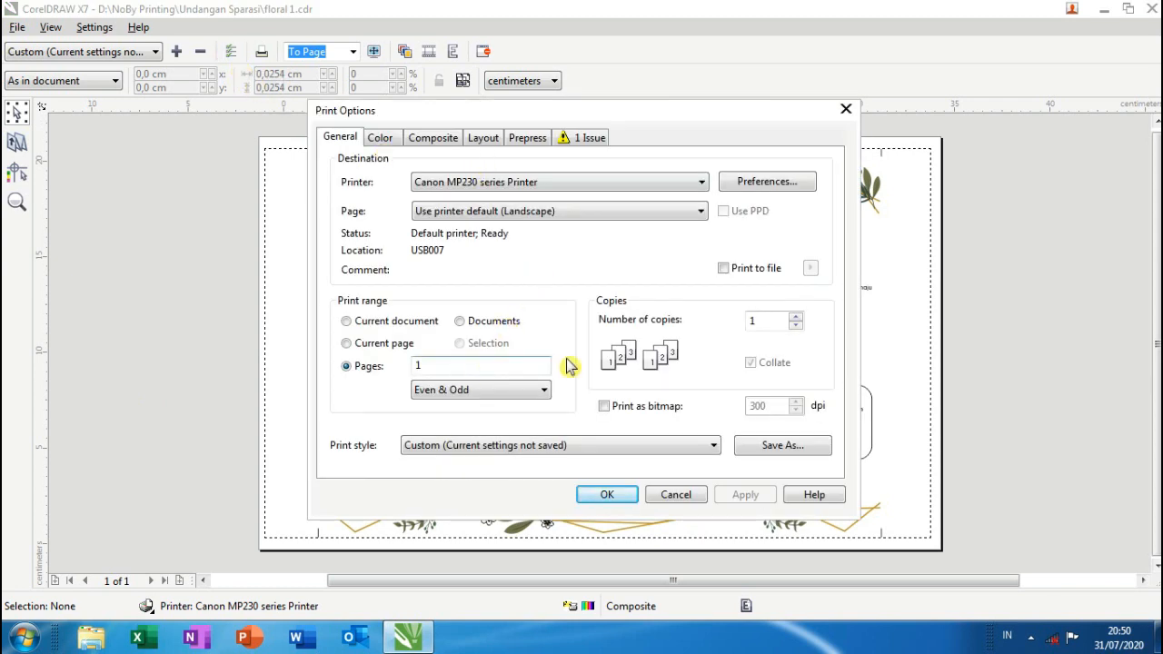
- Keep the Canon printer on Legal 8.5"x14" paper in landscape, then select the Pages value
{"action": "left_click", "coordinate": [768, 183]}
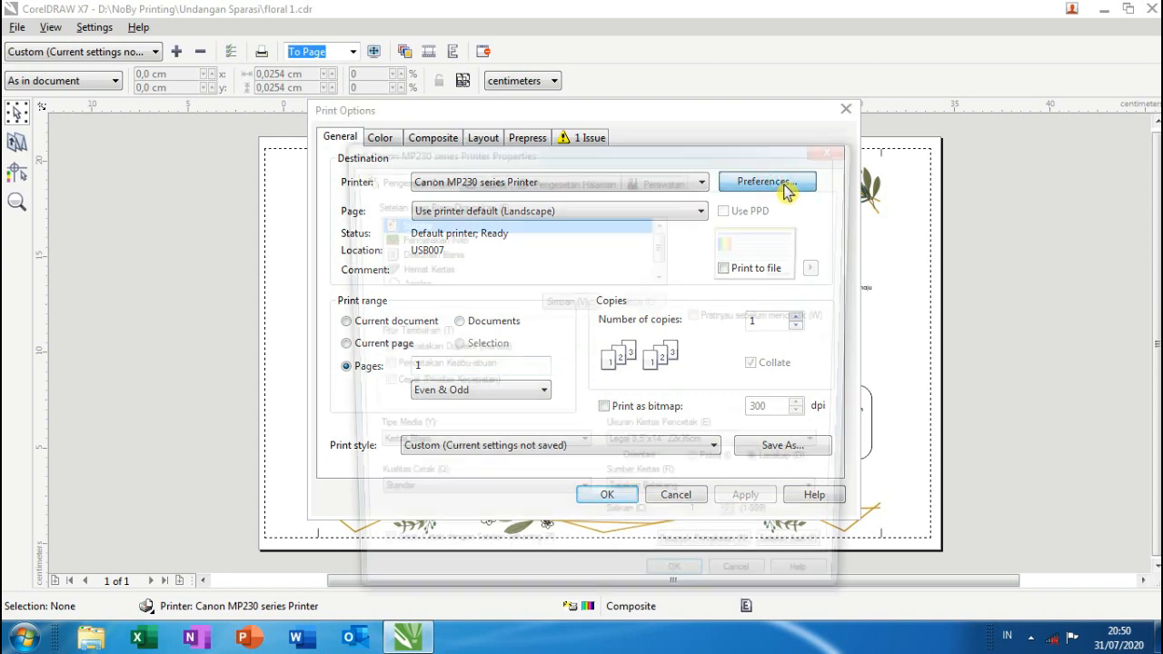
{"action": "left_click", "coordinate": [716, 454]}
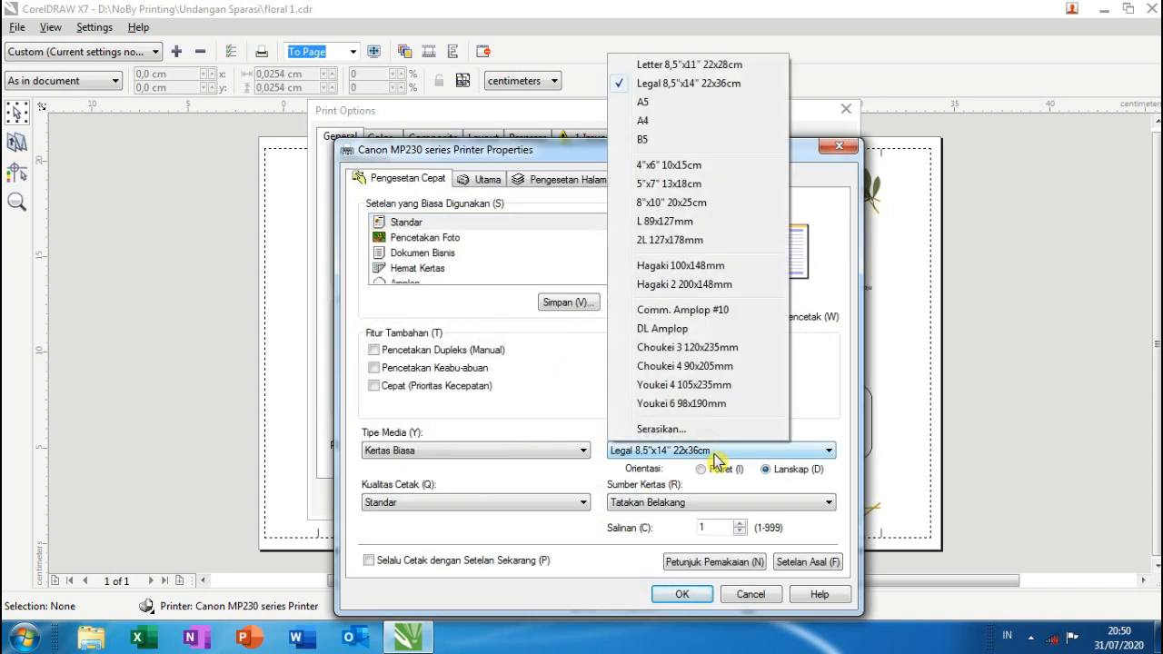
{"action": "left_click", "coordinate": [697, 87]}
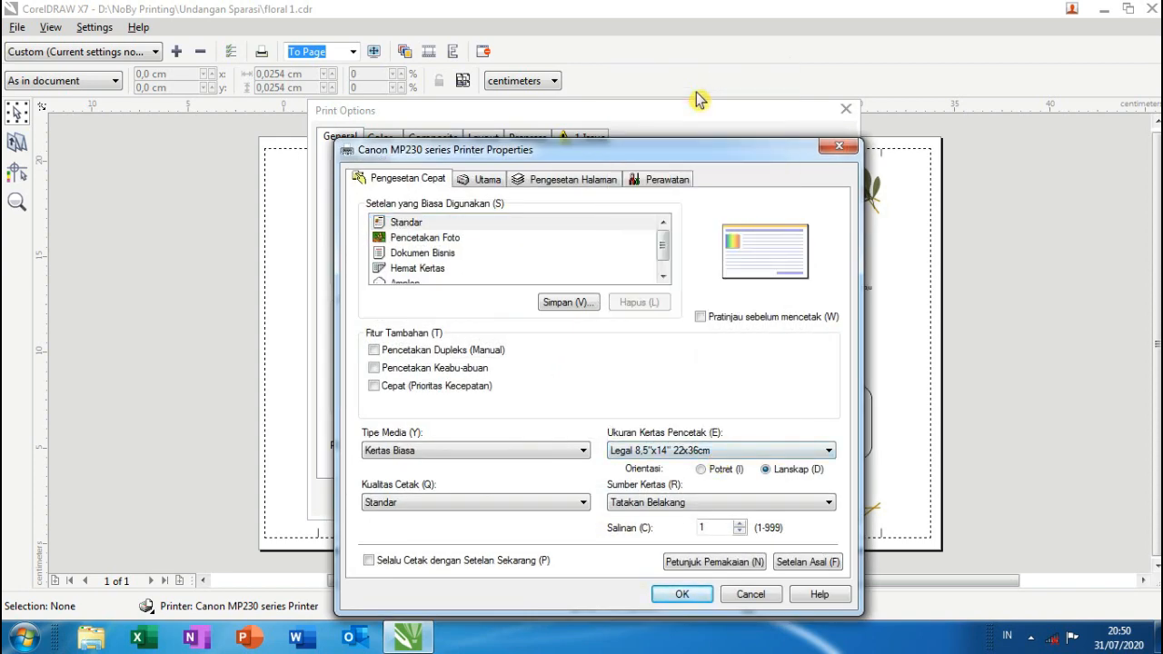
{"action": "left_click", "coordinate": [737, 471]}
{"action": "left_click", "coordinate": [777, 471]}
{"action": "left_click", "coordinate": [682, 595]}
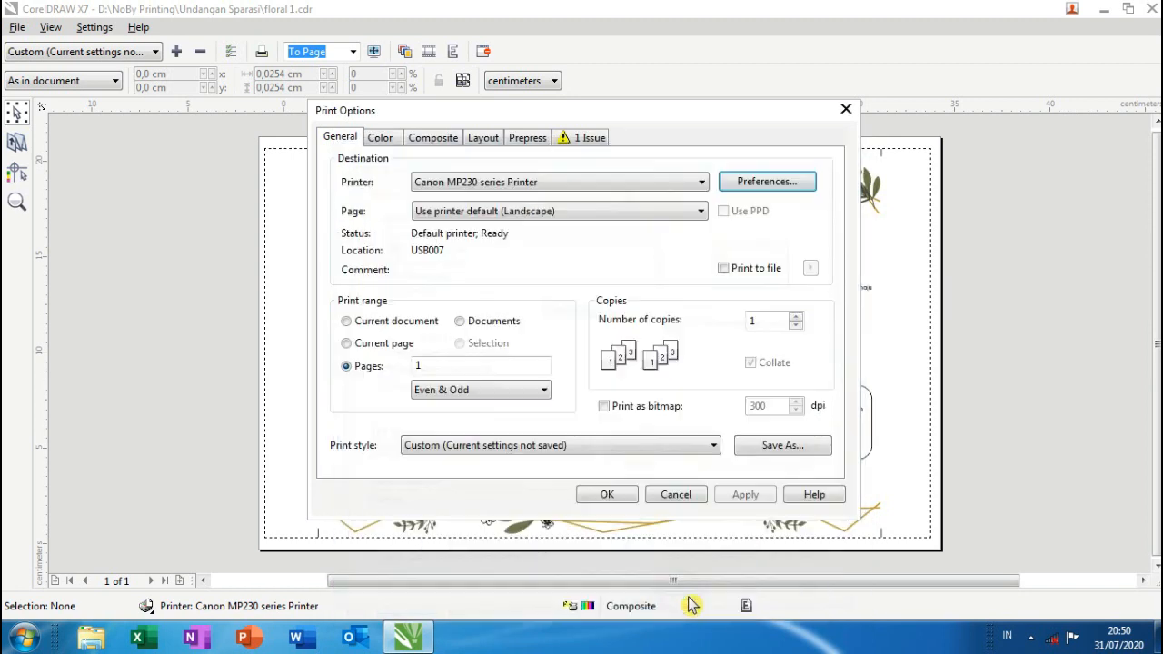
{"action": "left_click", "coordinate": [461, 370]}
{"action": "double_click", "coordinate": [418, 366]}
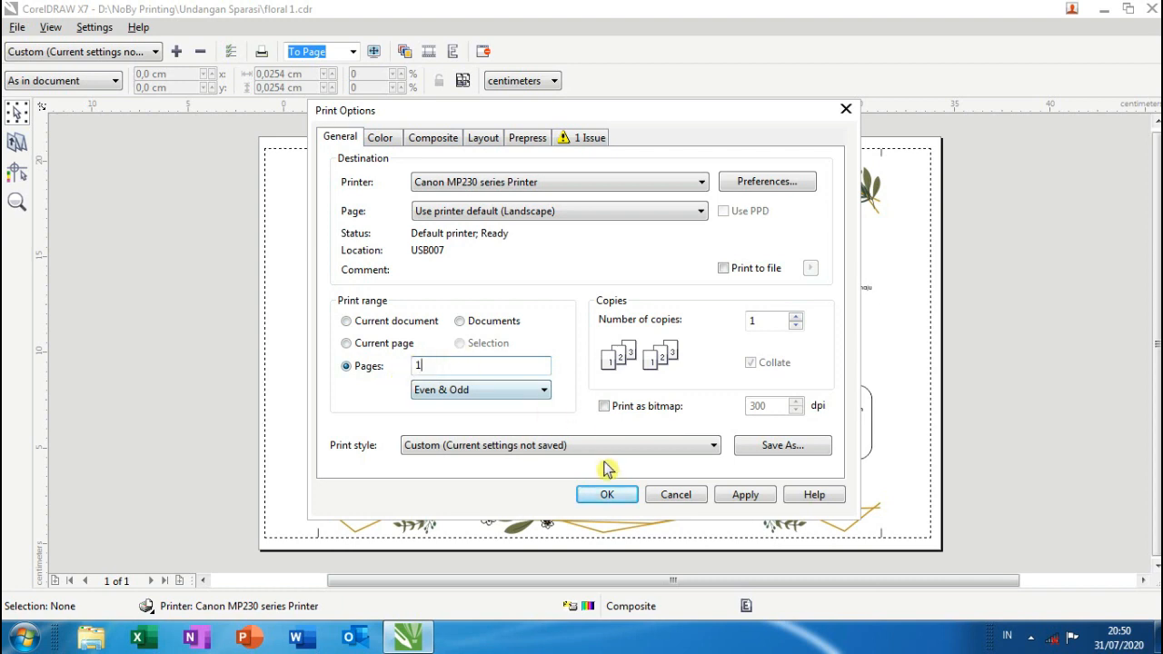
- Set Print Options to print page 2 only and confirm
{"action": "left_click", "coordinate": [607, 494]}
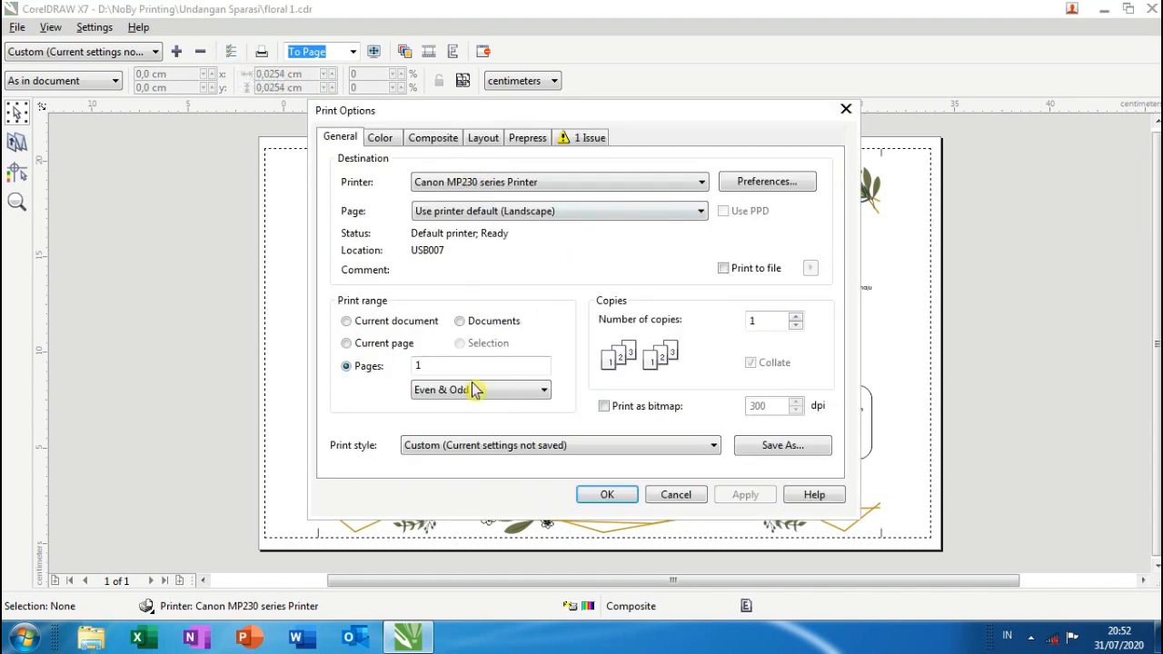
{"action": "double_click", "coordinate": [429, 364]}
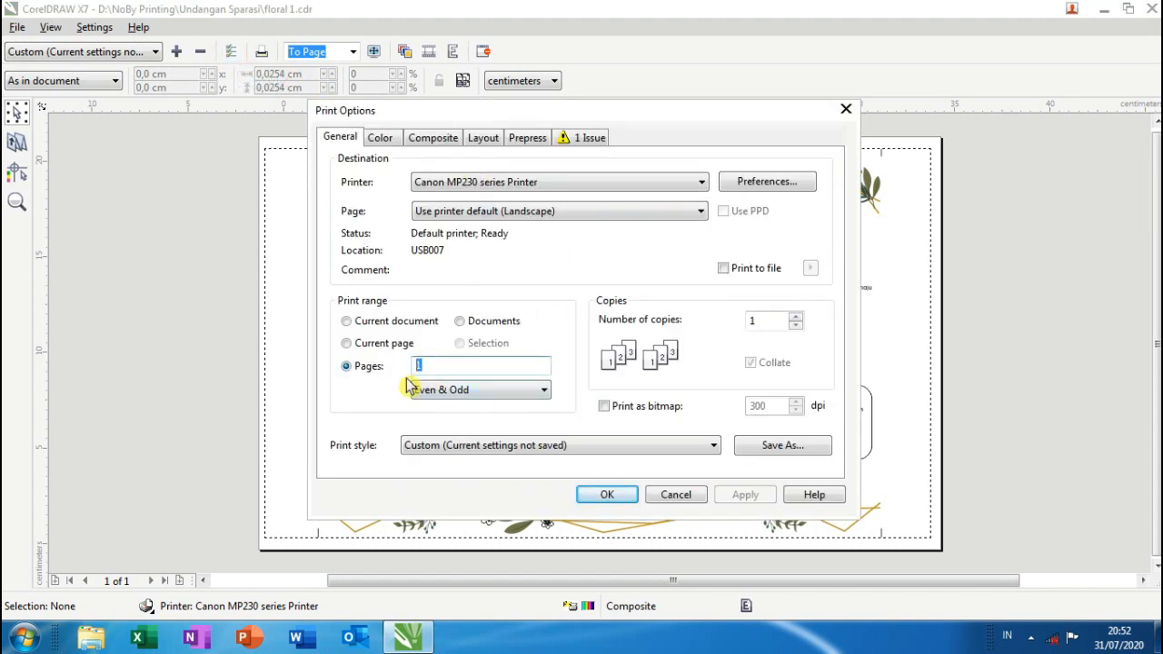
{"action": "type", "text": "2"}
{"action": "left_click", "coordinate": [628, 495]}
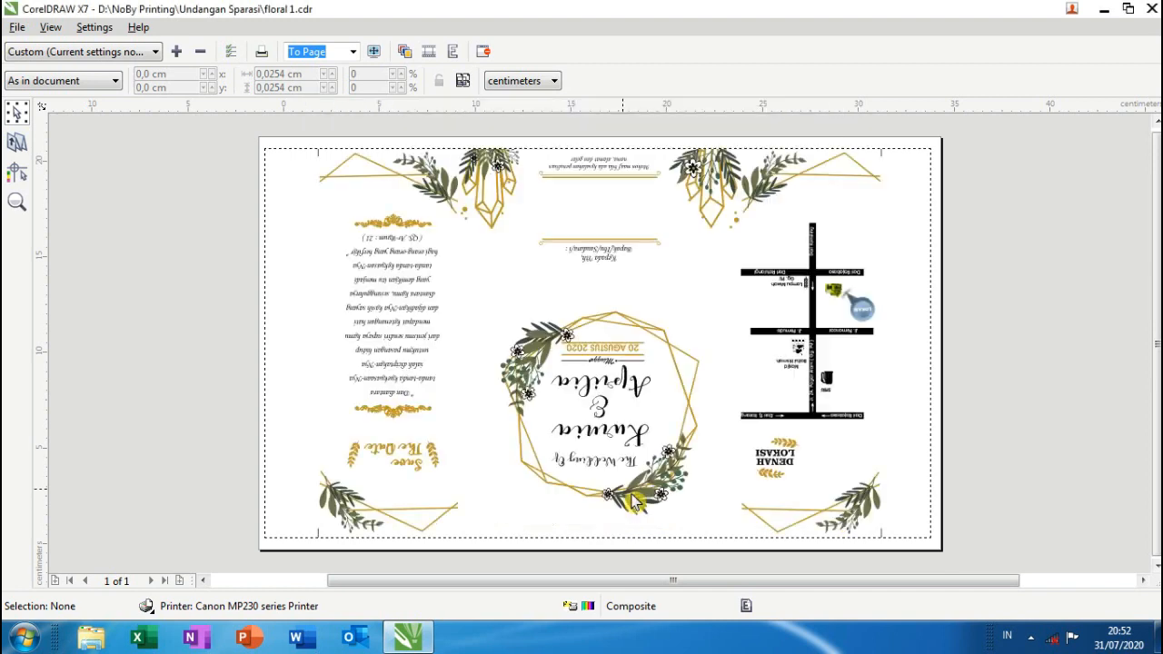